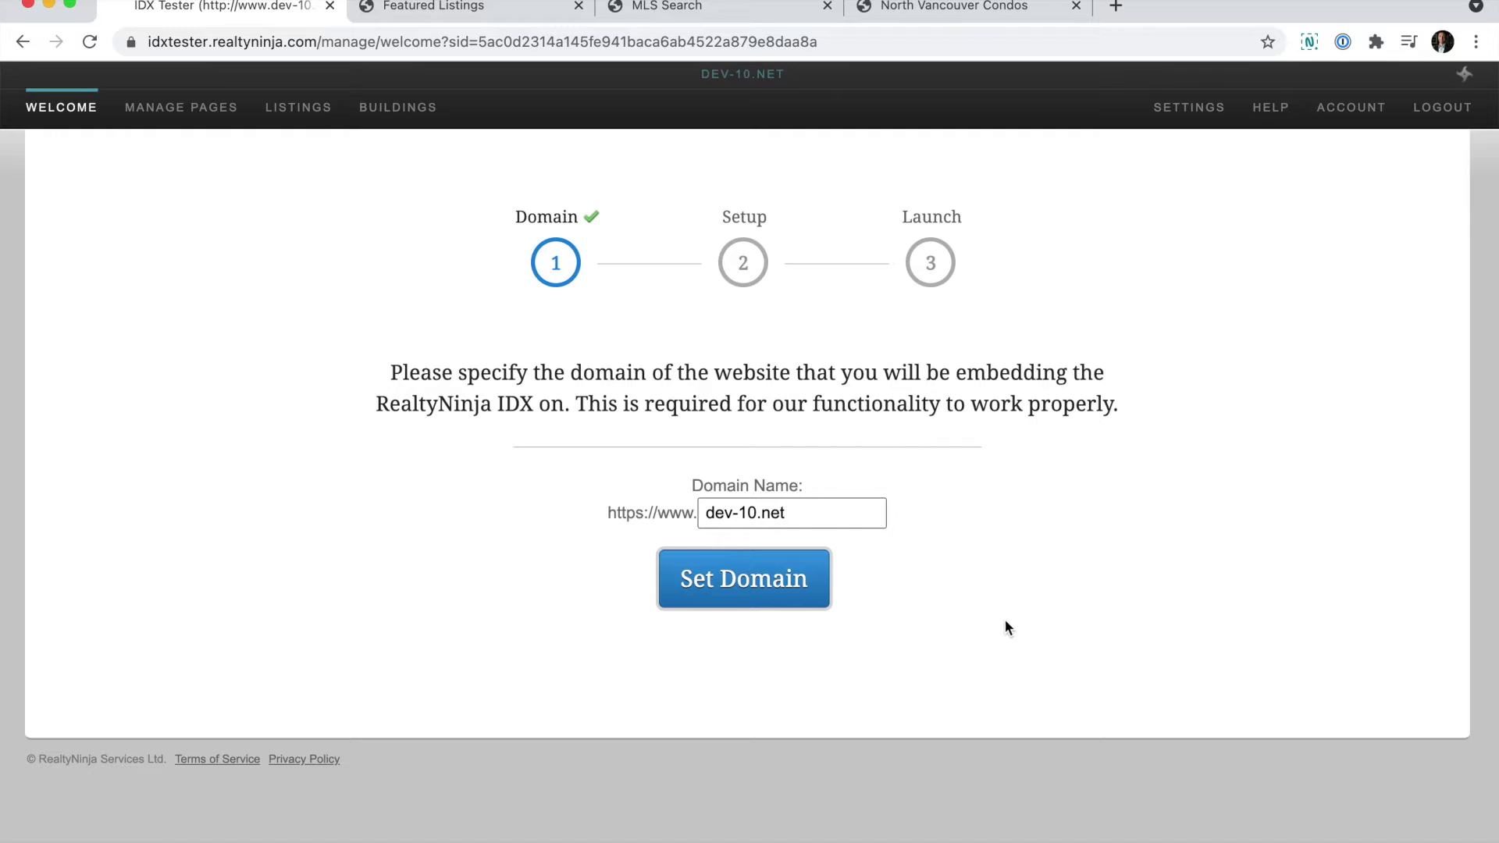
- Show the Featured Listings page's embed code and select all of it for copying
click(194, 108)
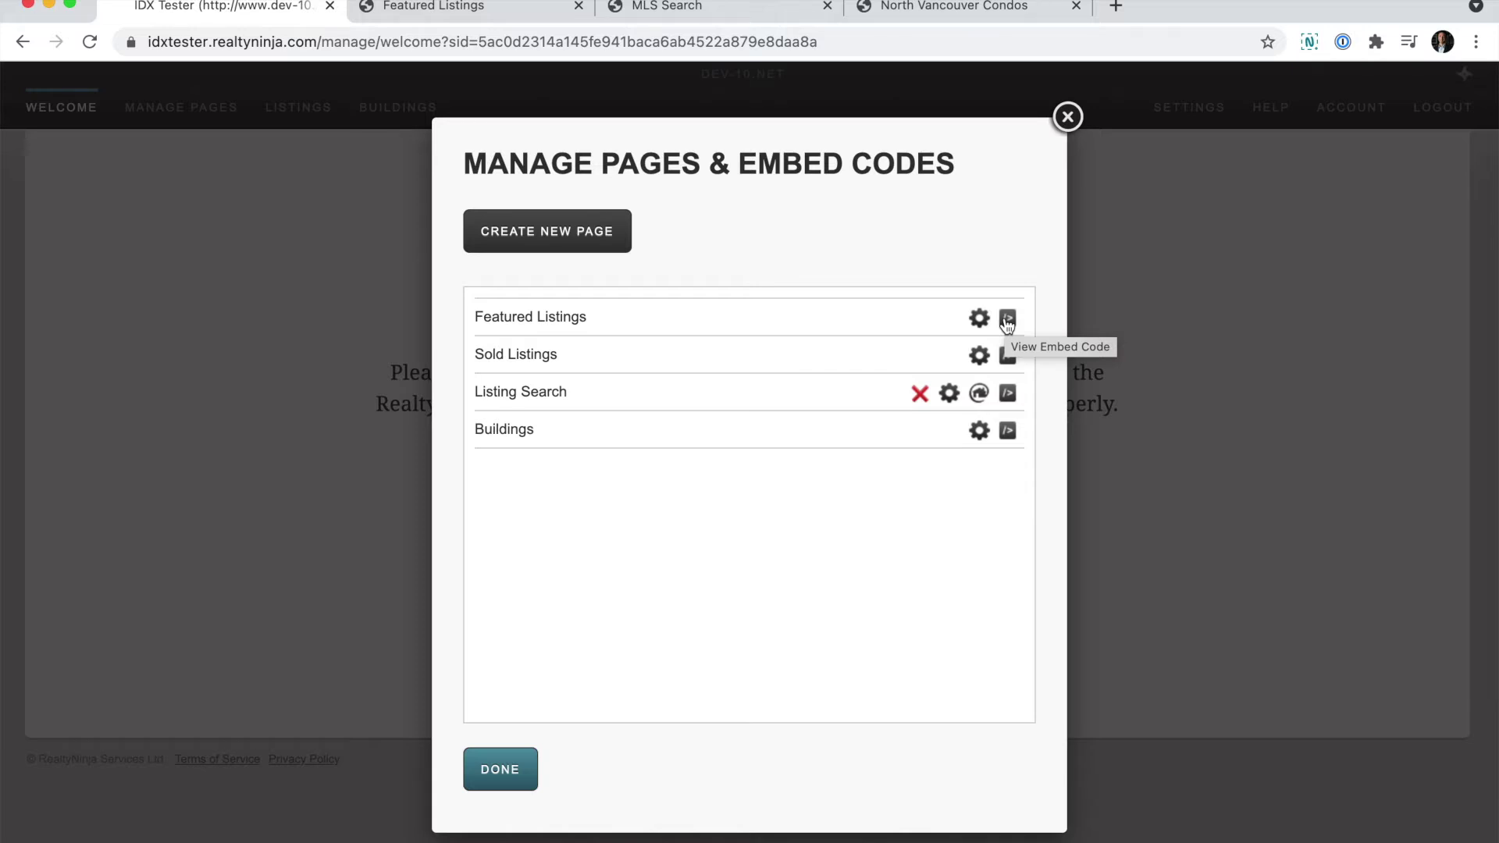
click(1007, 320)
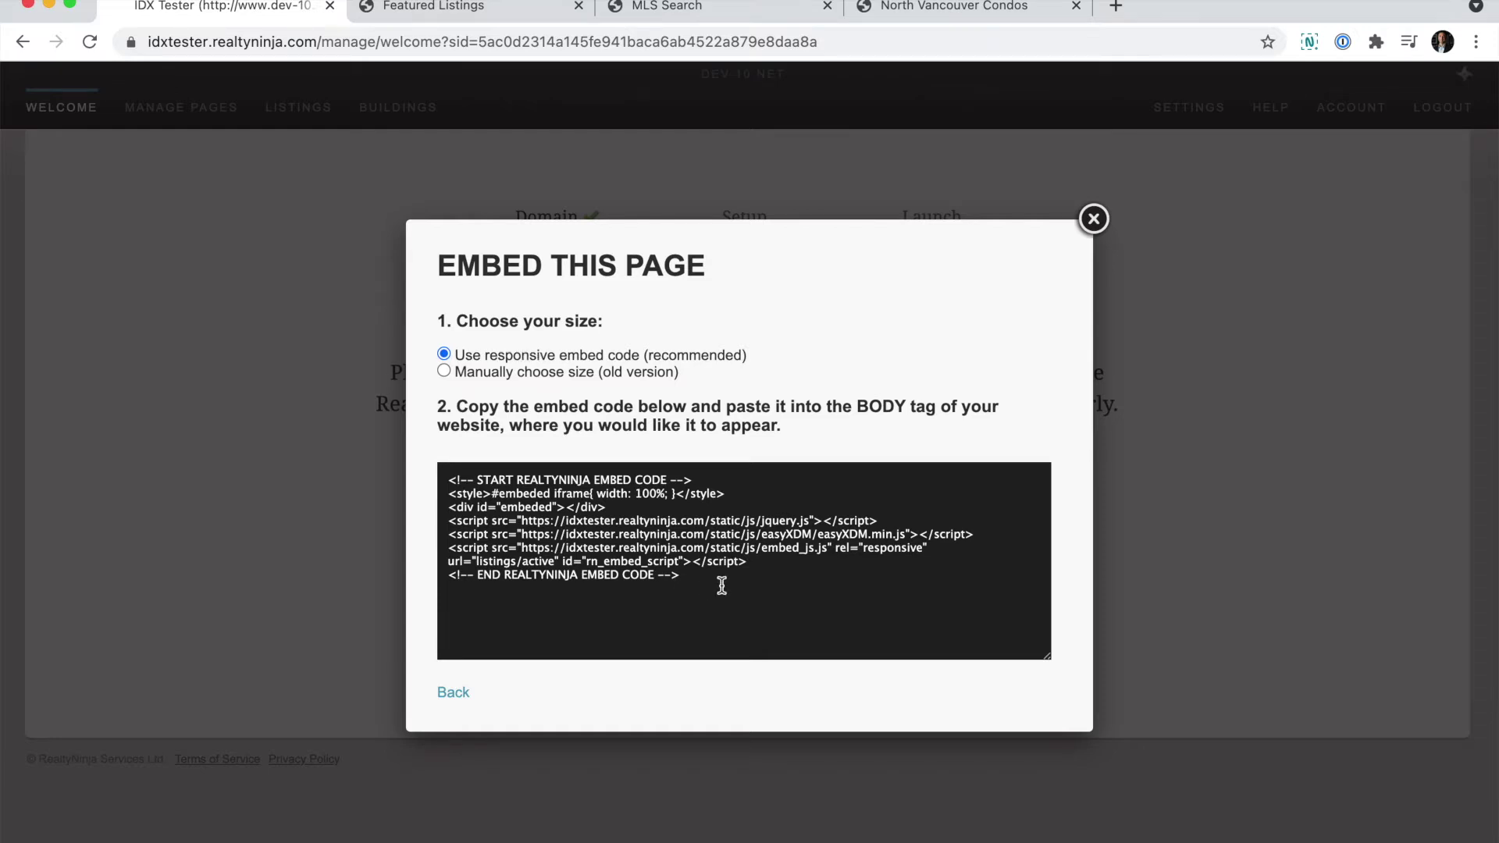
drag(721, 585, 450, 482)
key(super+c)
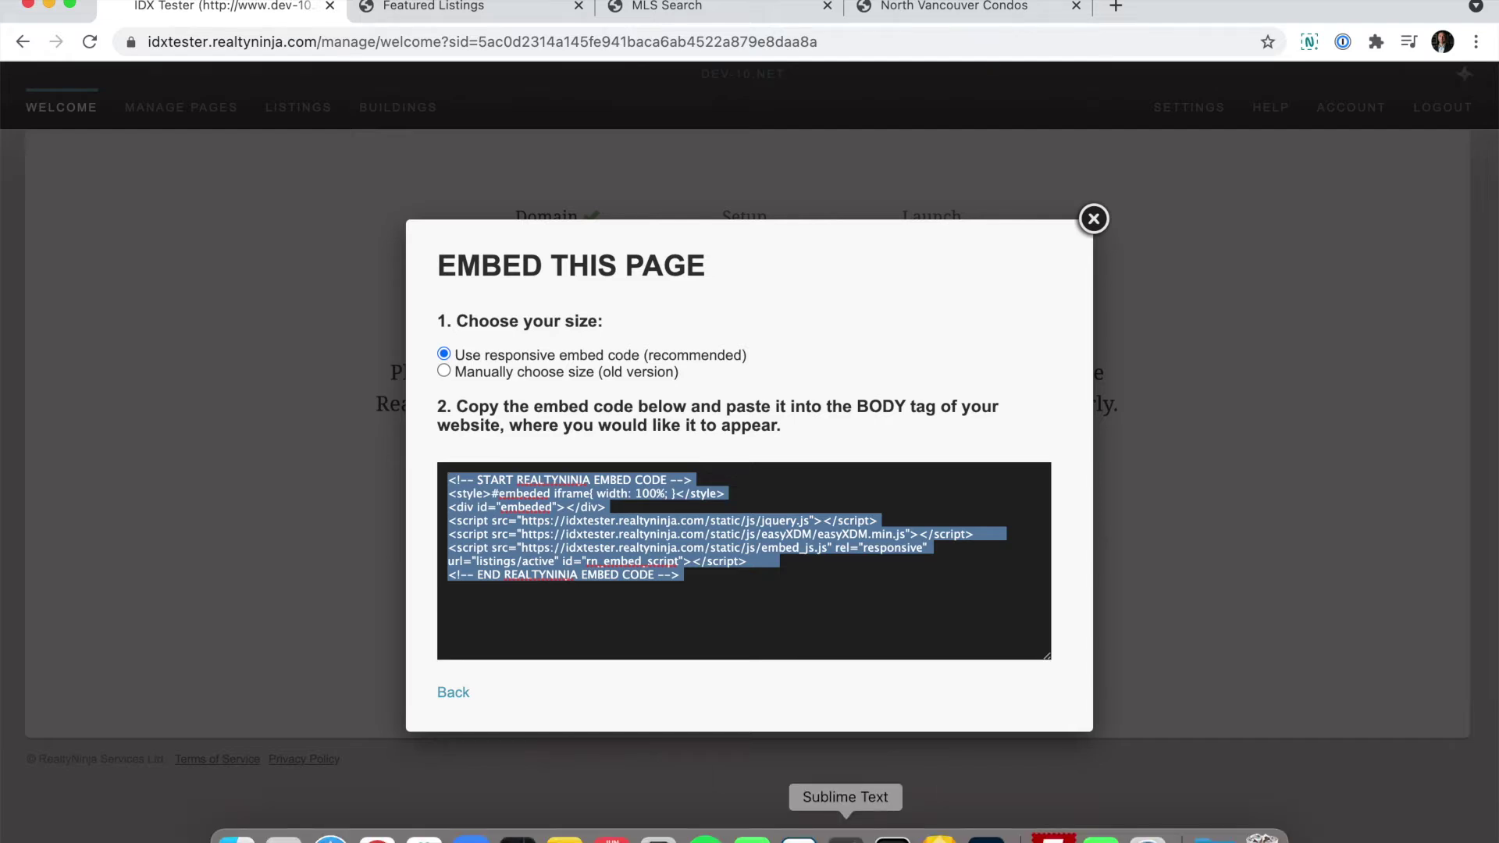
click(845, 836)
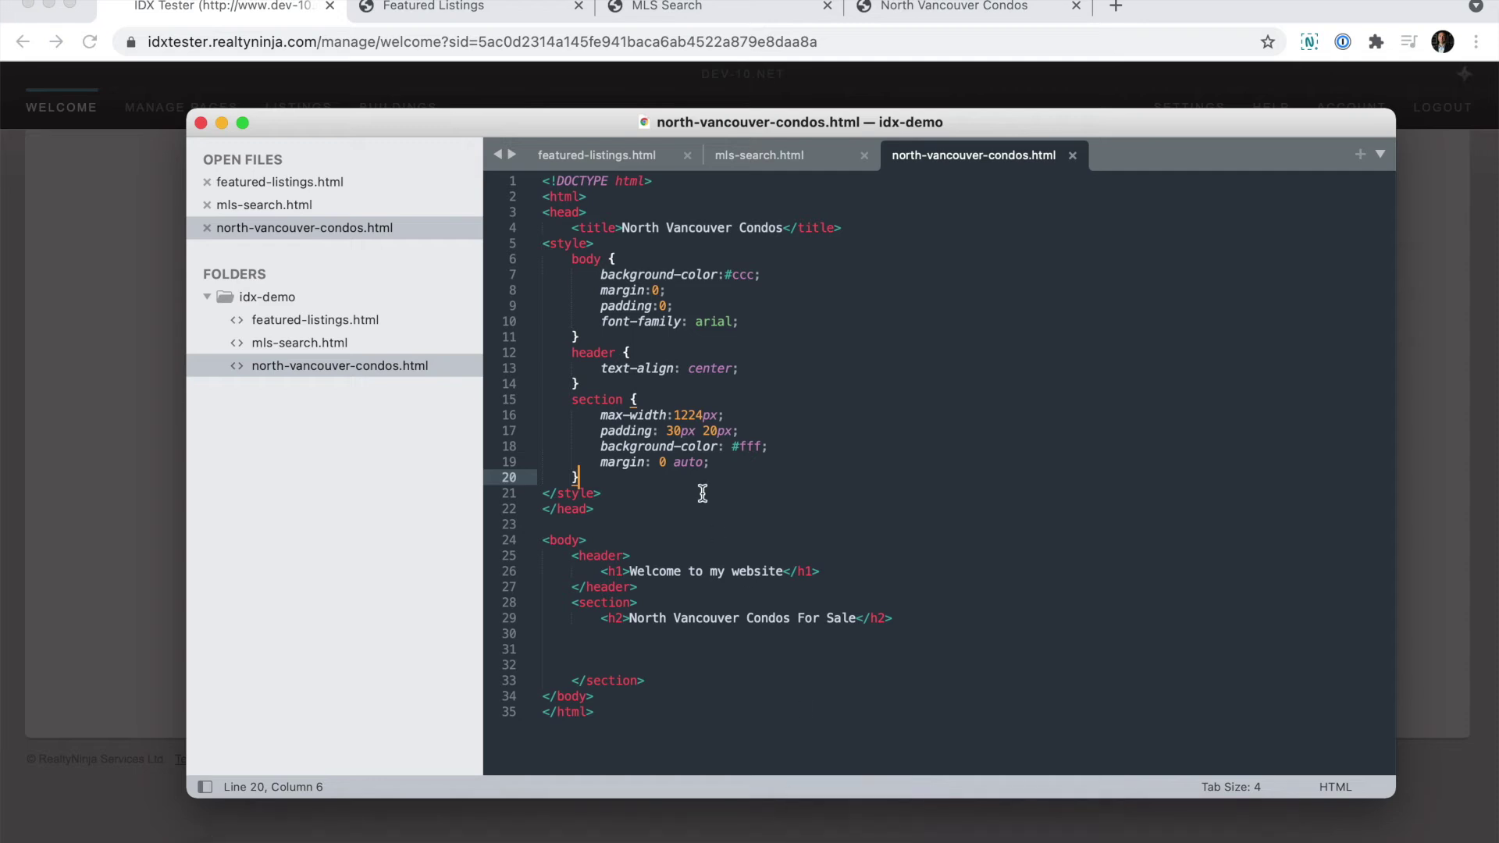
- Paste the embed code onto line 31 of featured-listings.html and save the file
click(600, 158)
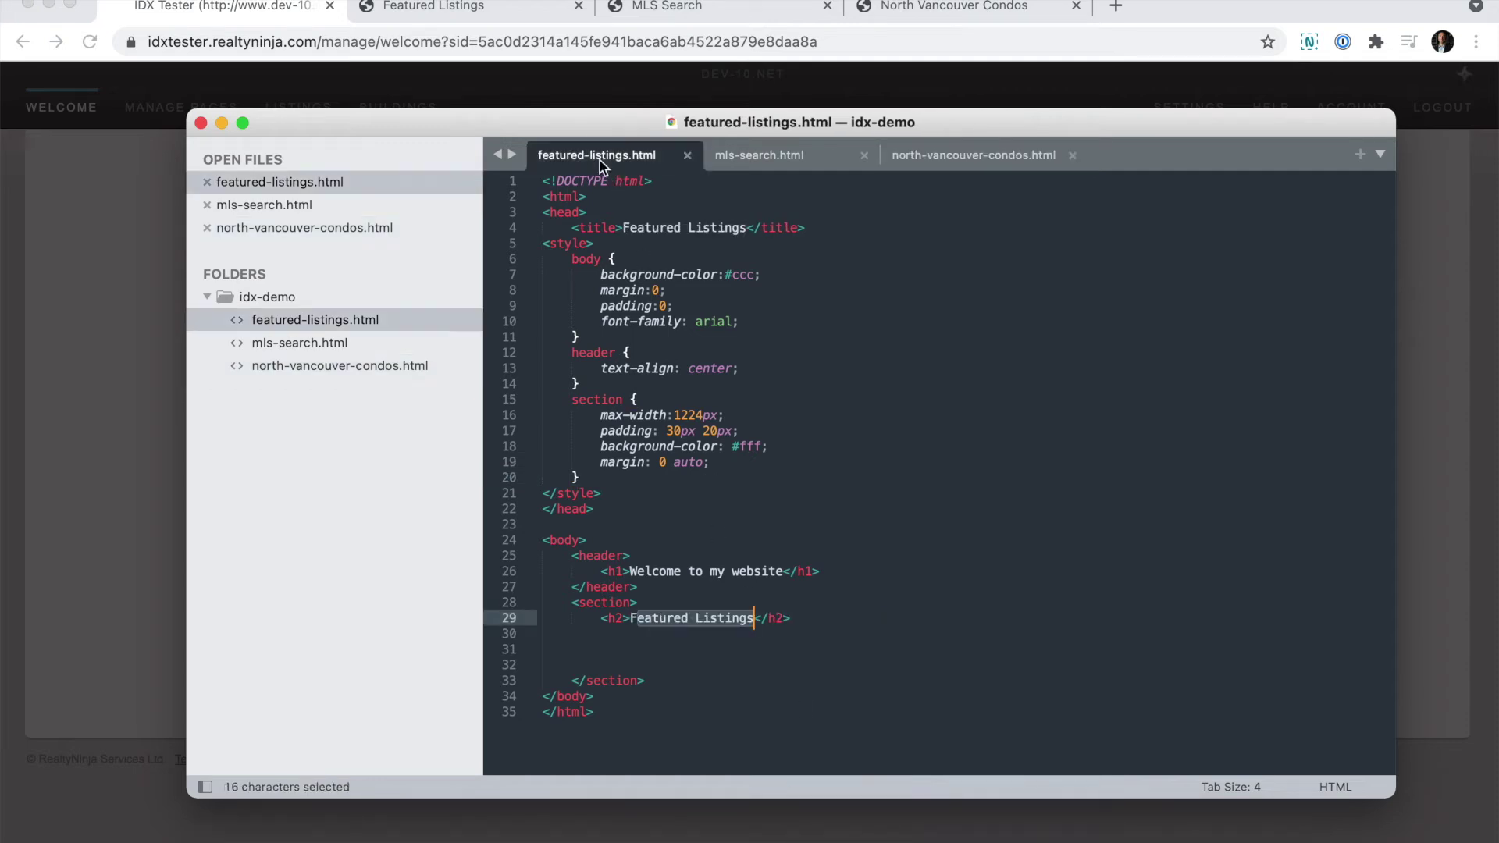
click(563, 647)
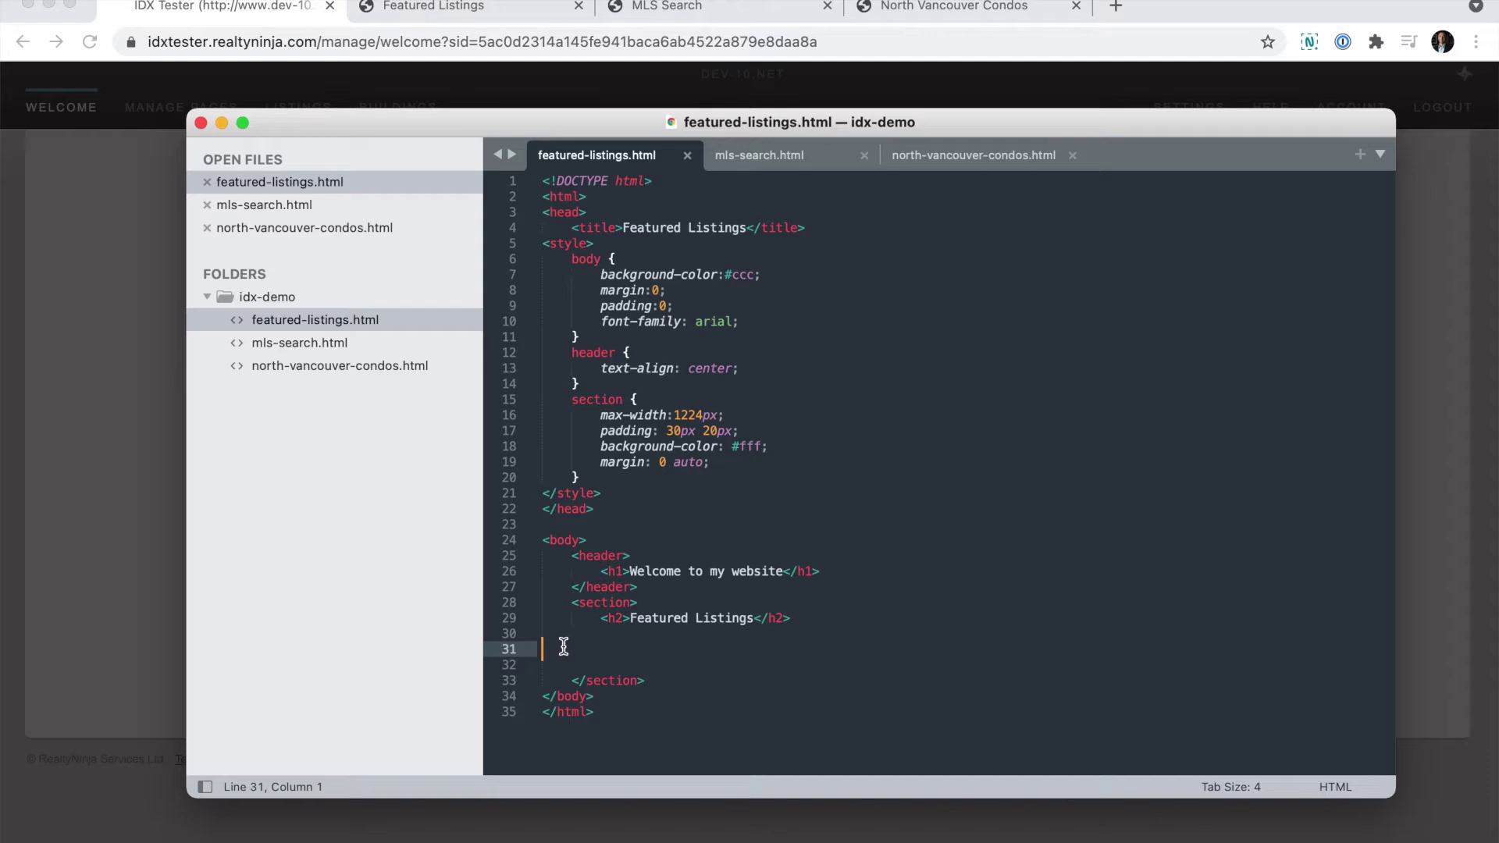
key(super+v)
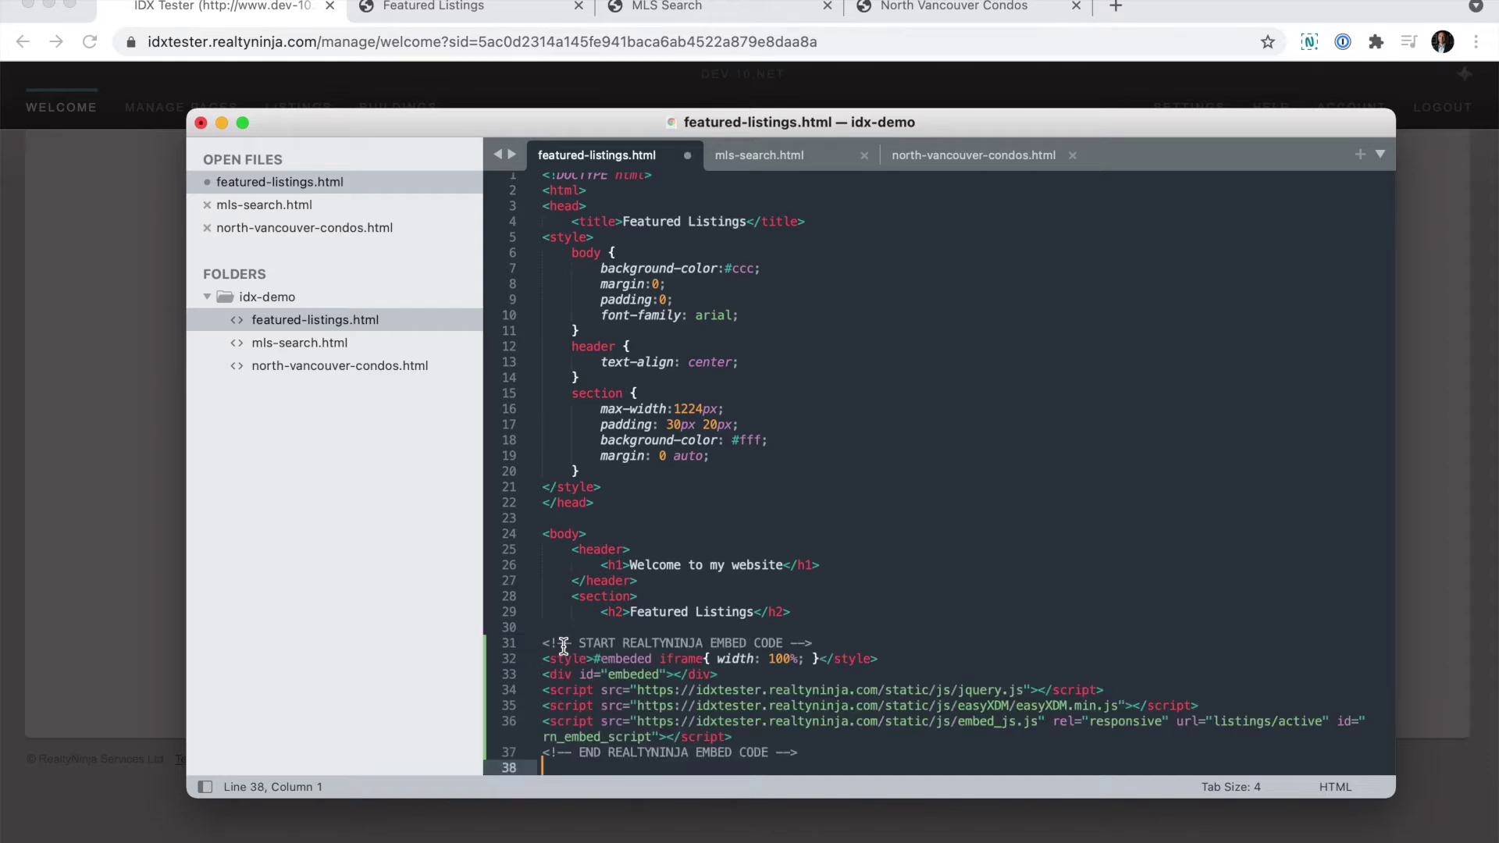
key(super+s)
- Upload the HTML files to the server's idx-demo folder with FileZilla
mouse_move(986, 837)
click(1046, 835)
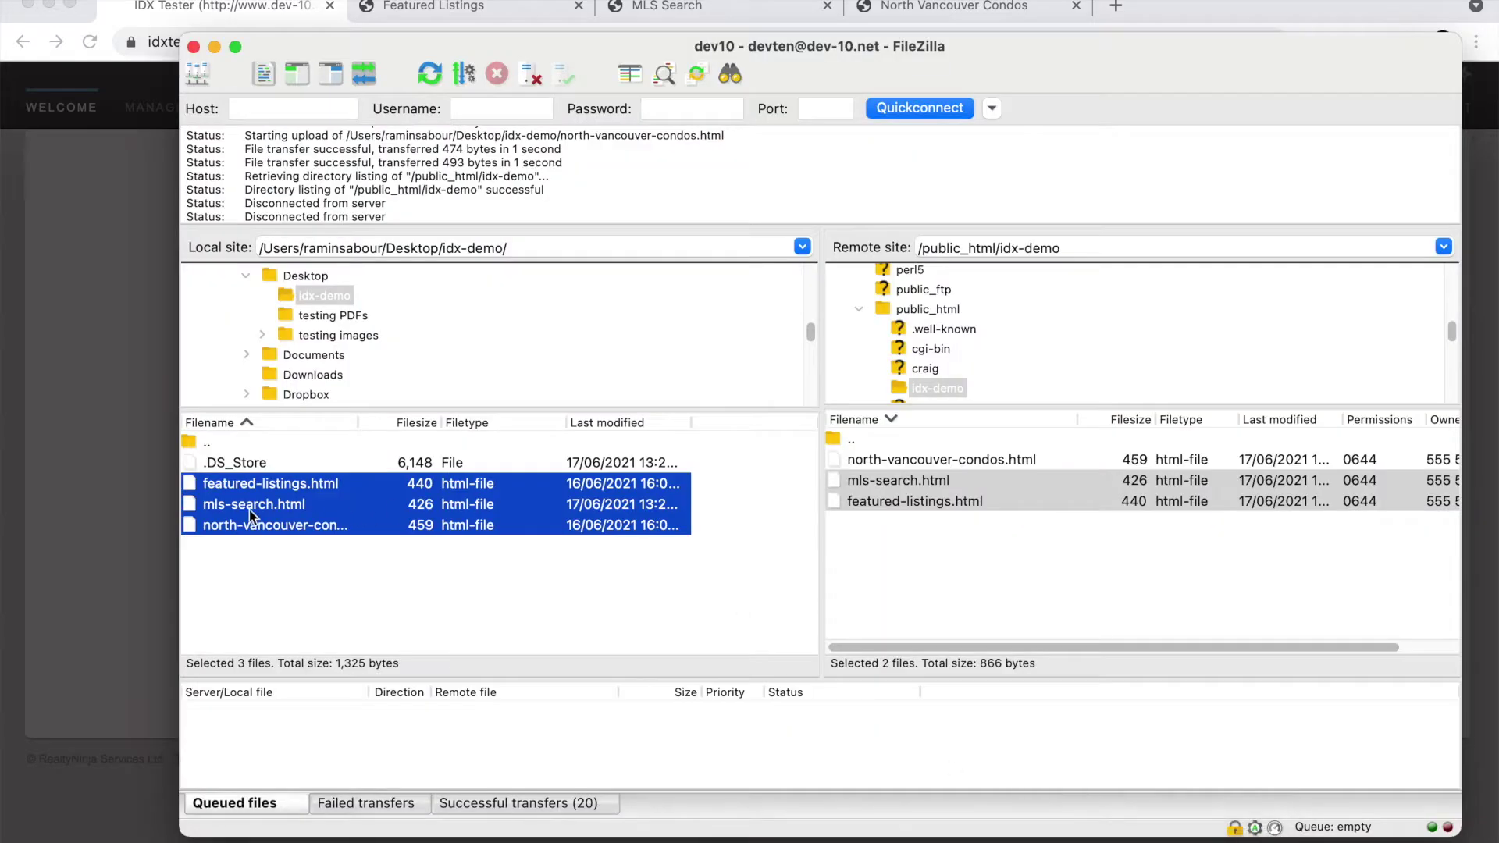
drag(250, 509, 1022, 559)
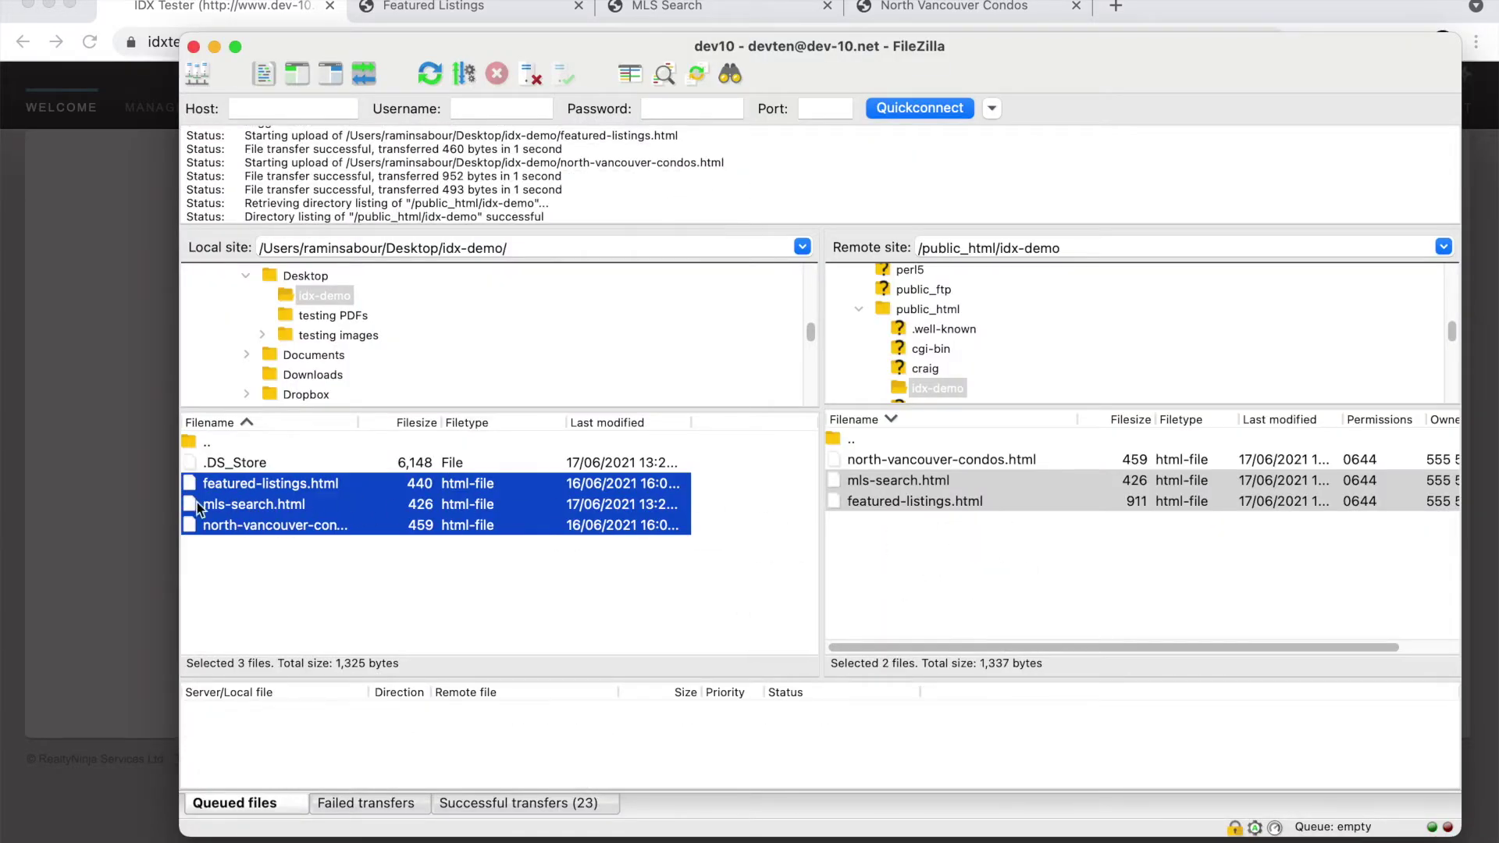
click(75, 491)
click(438, 10)
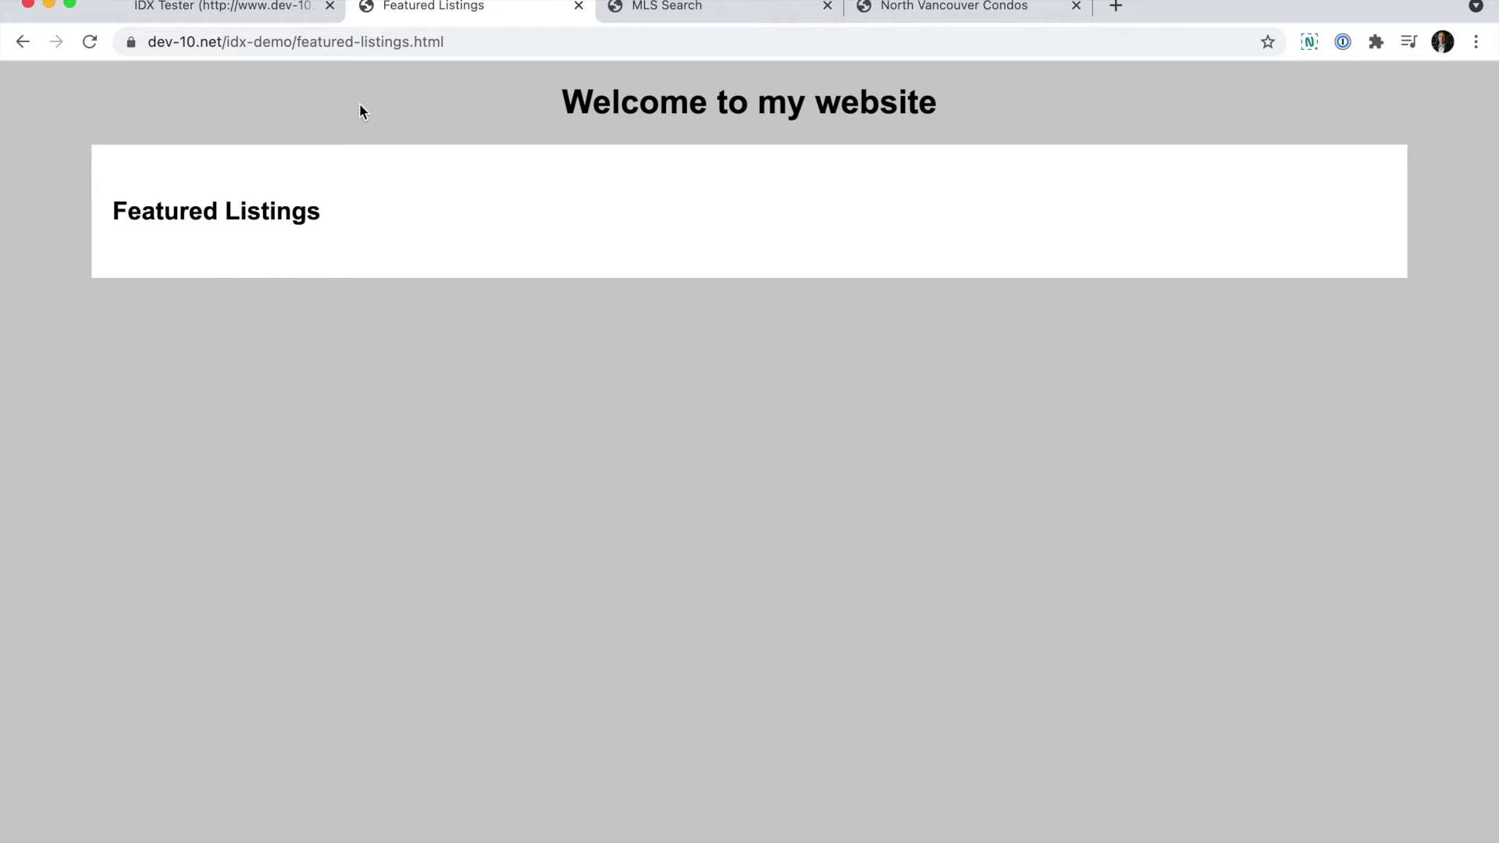
- Reload Featured Listings and browse the embedded listings, starting with 418 147 E 1 Street
click(90, 41)
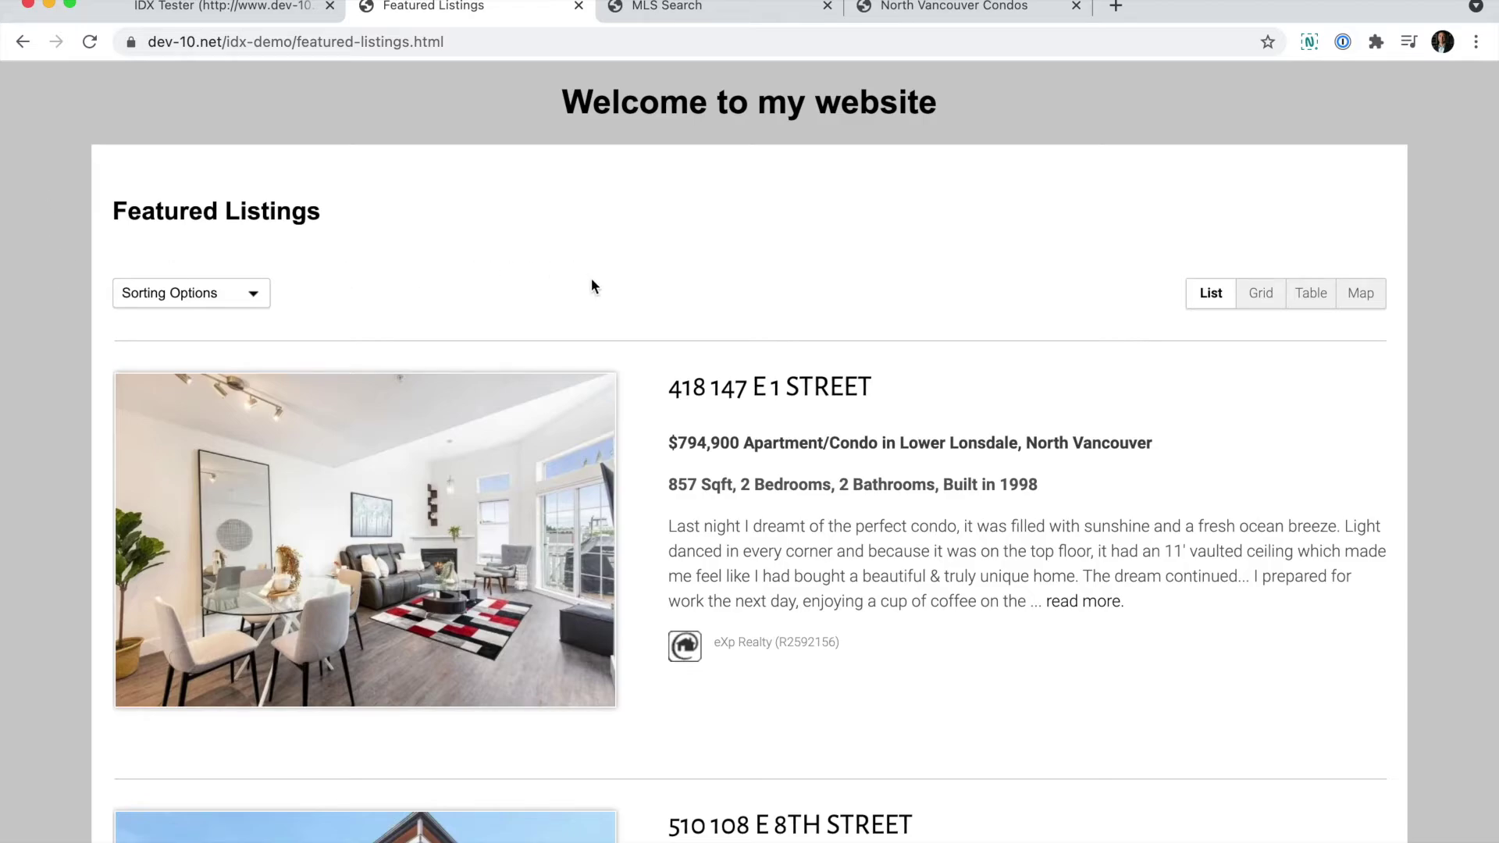
scroll(1023, 411, down, 15)
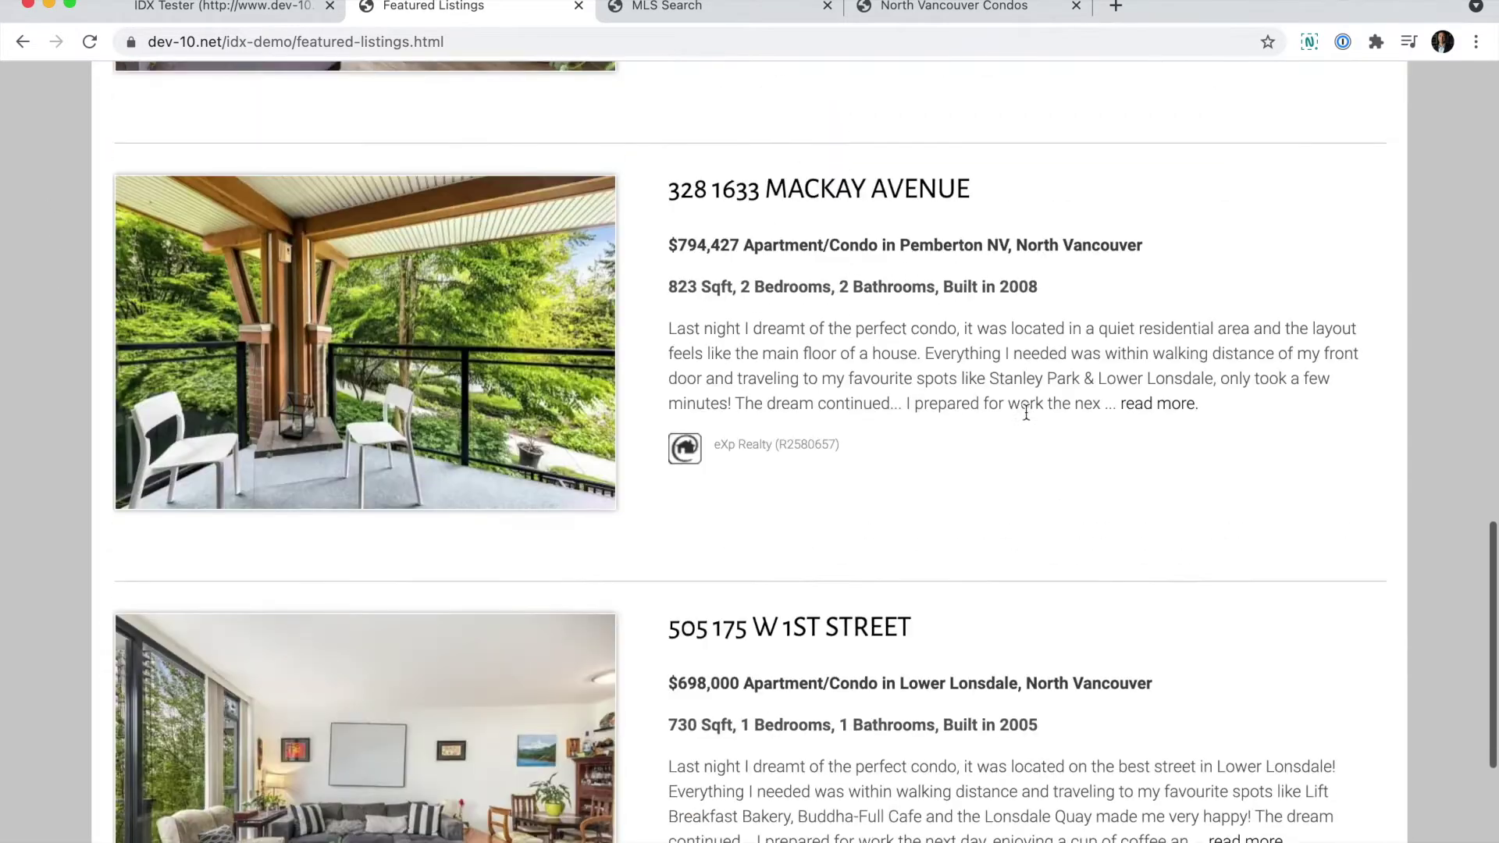
scroll(1025, 411, down, 5)
scroll(1071, 443, up, 20)
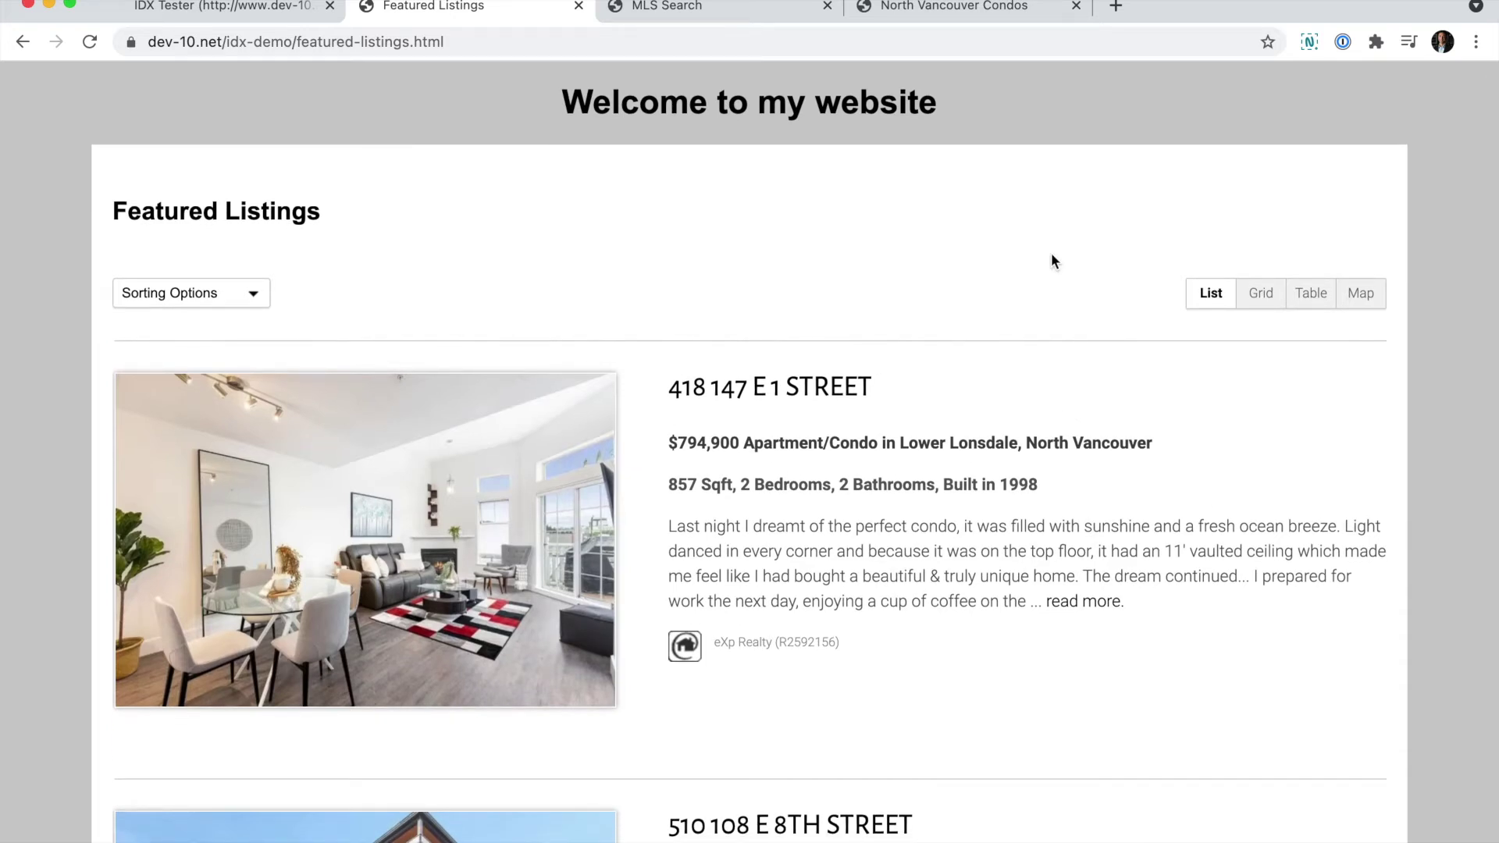
scroll(1056, 262, down, 20)
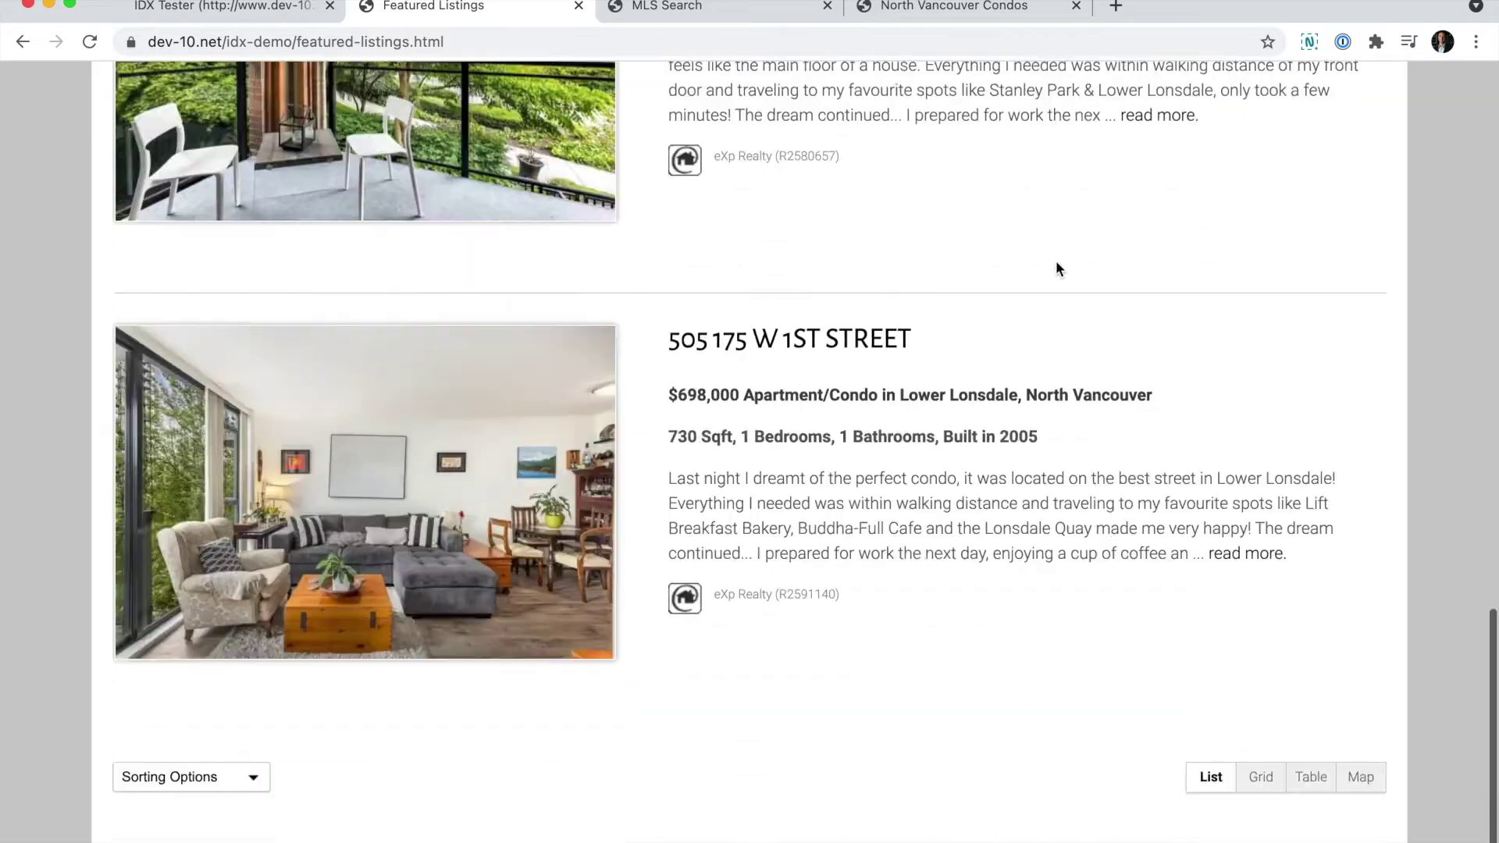
scroll(1055, 260, up, 14)
scroll(1055, 268, up, 6)
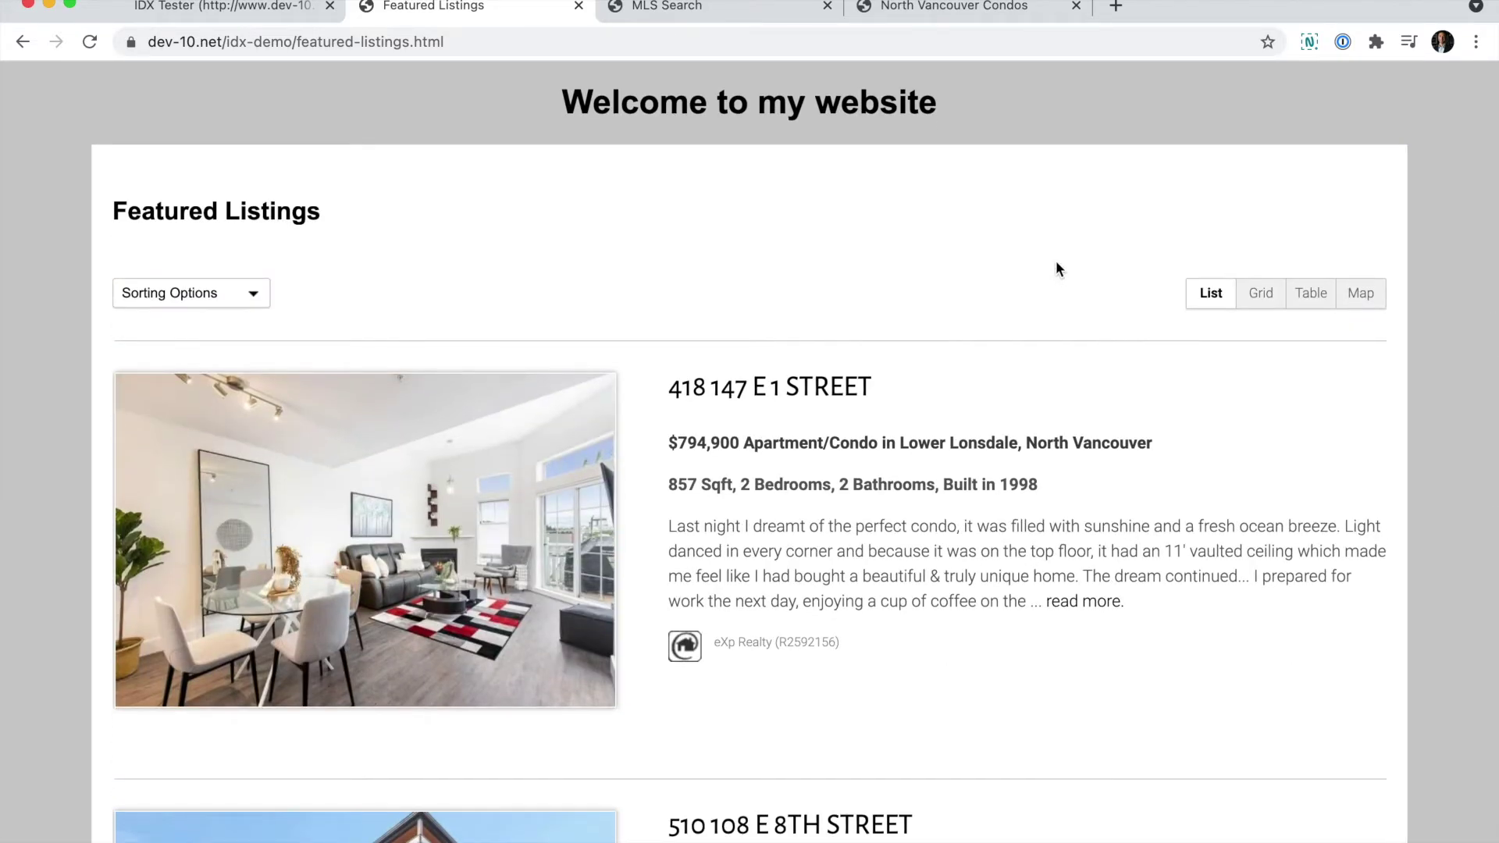
mouse_move(545, 468)
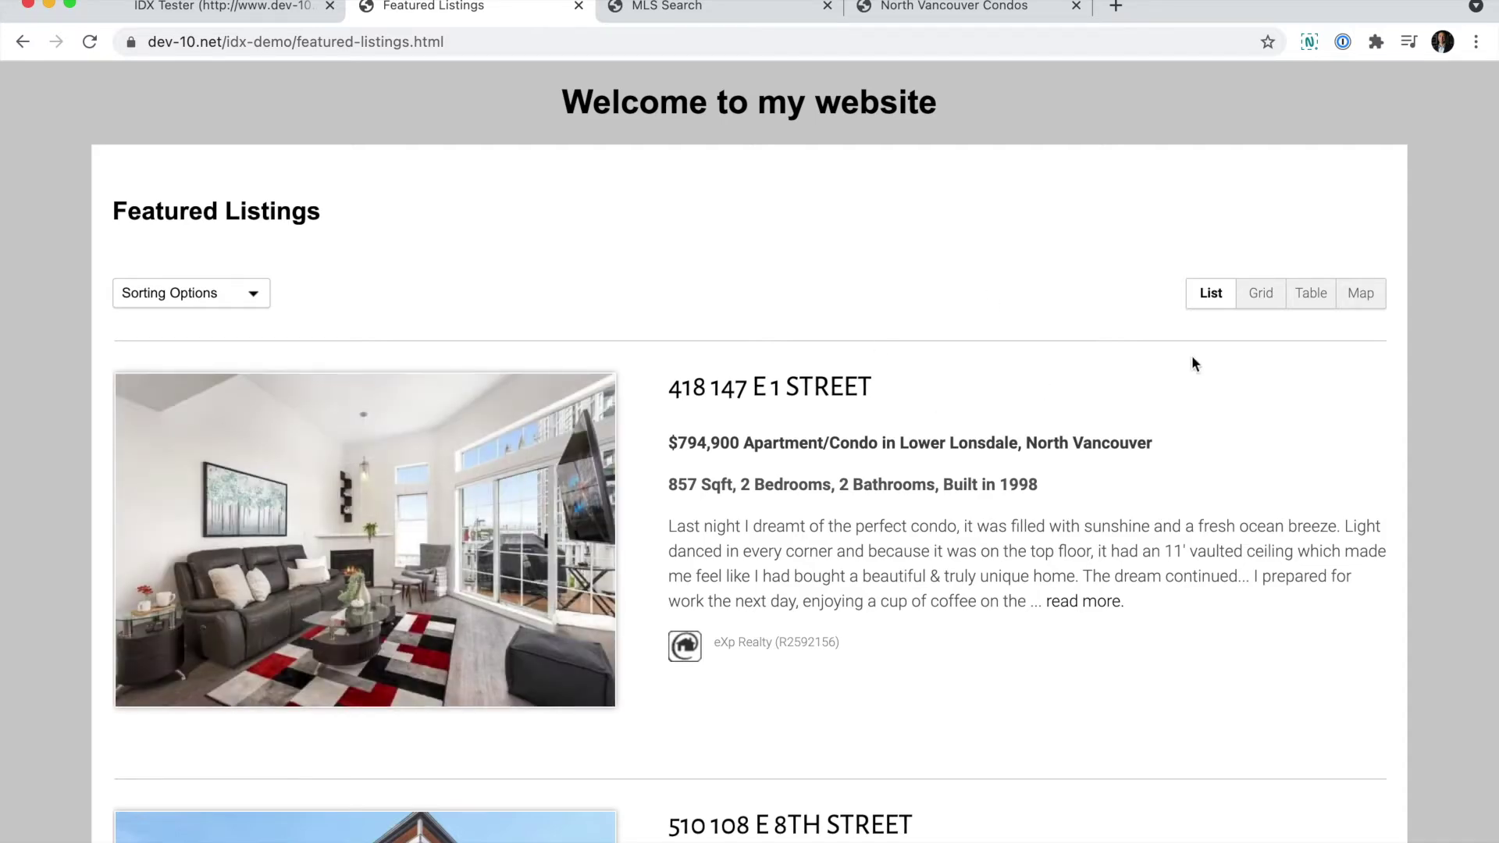
- Cycle the listings through grid, table and map views, then back to list
click(1263, 303)
click(1311, 298)
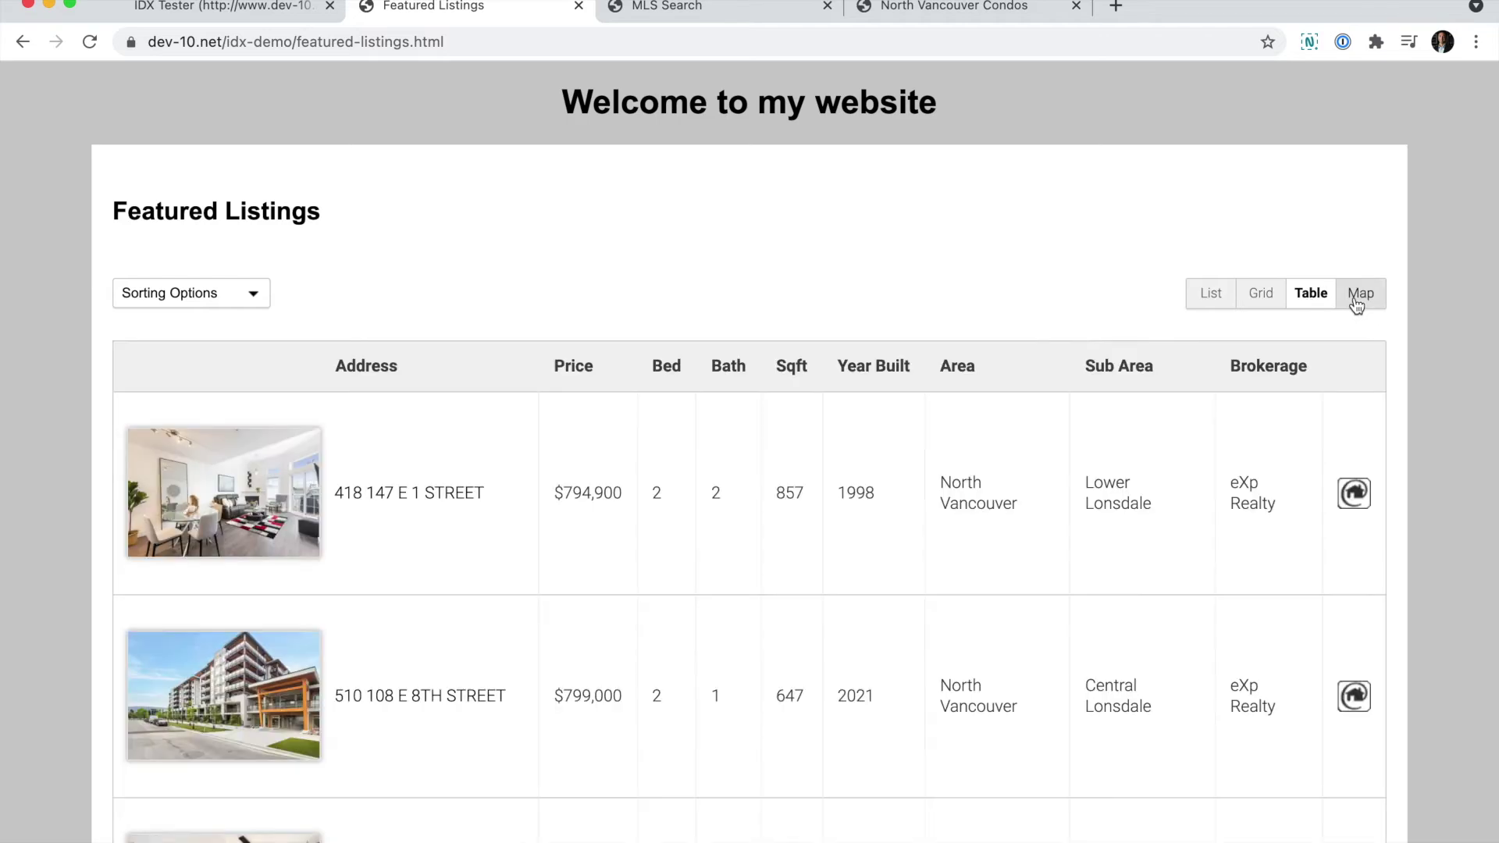
click(1357, 295)
click(1210, 294)
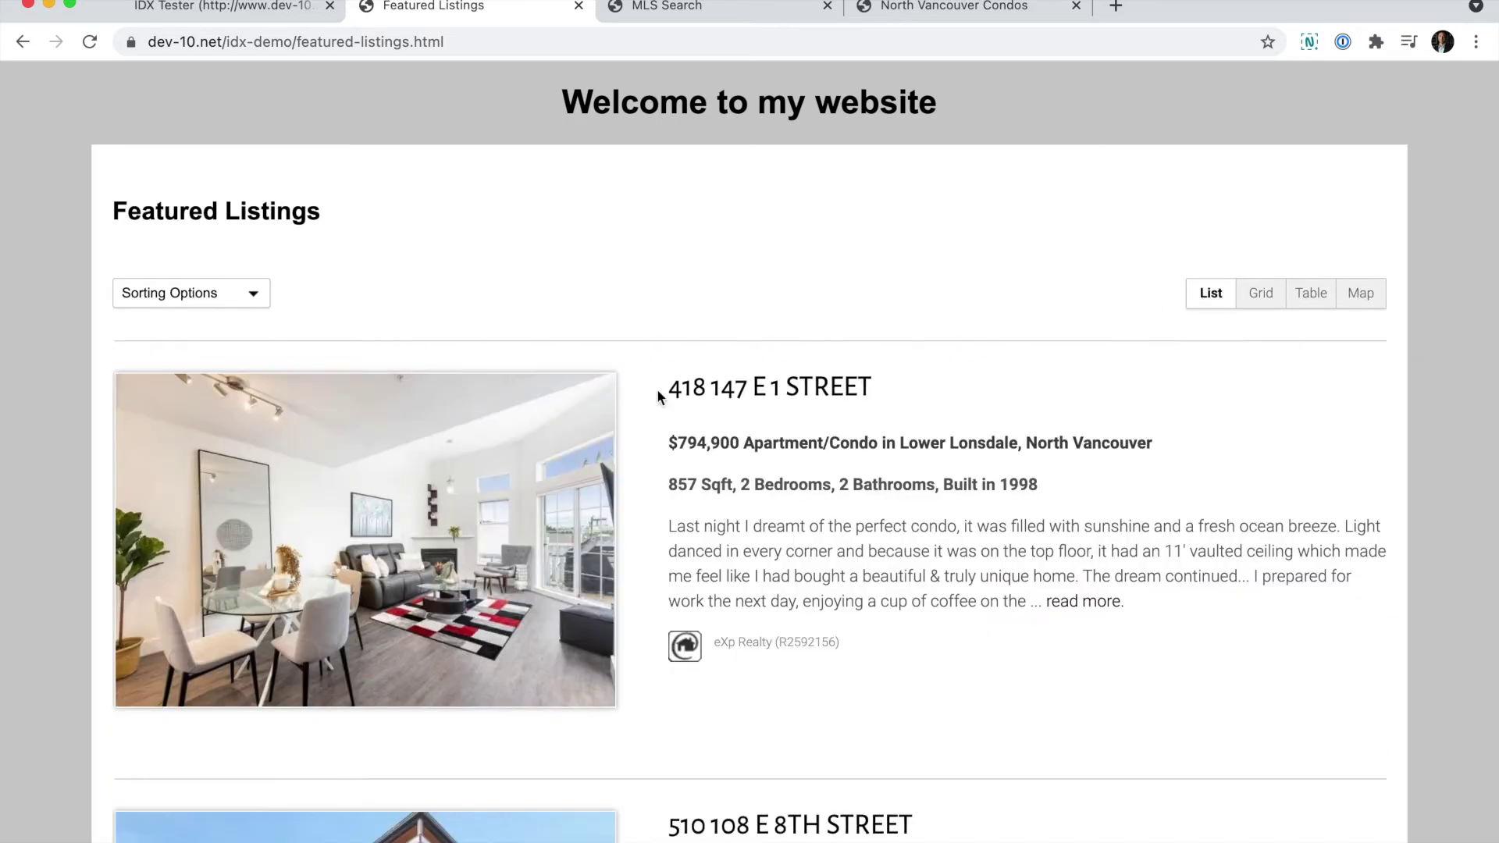
- Open the 418 147 E 1 STREET listing details and page through its photos
click(749, 391)
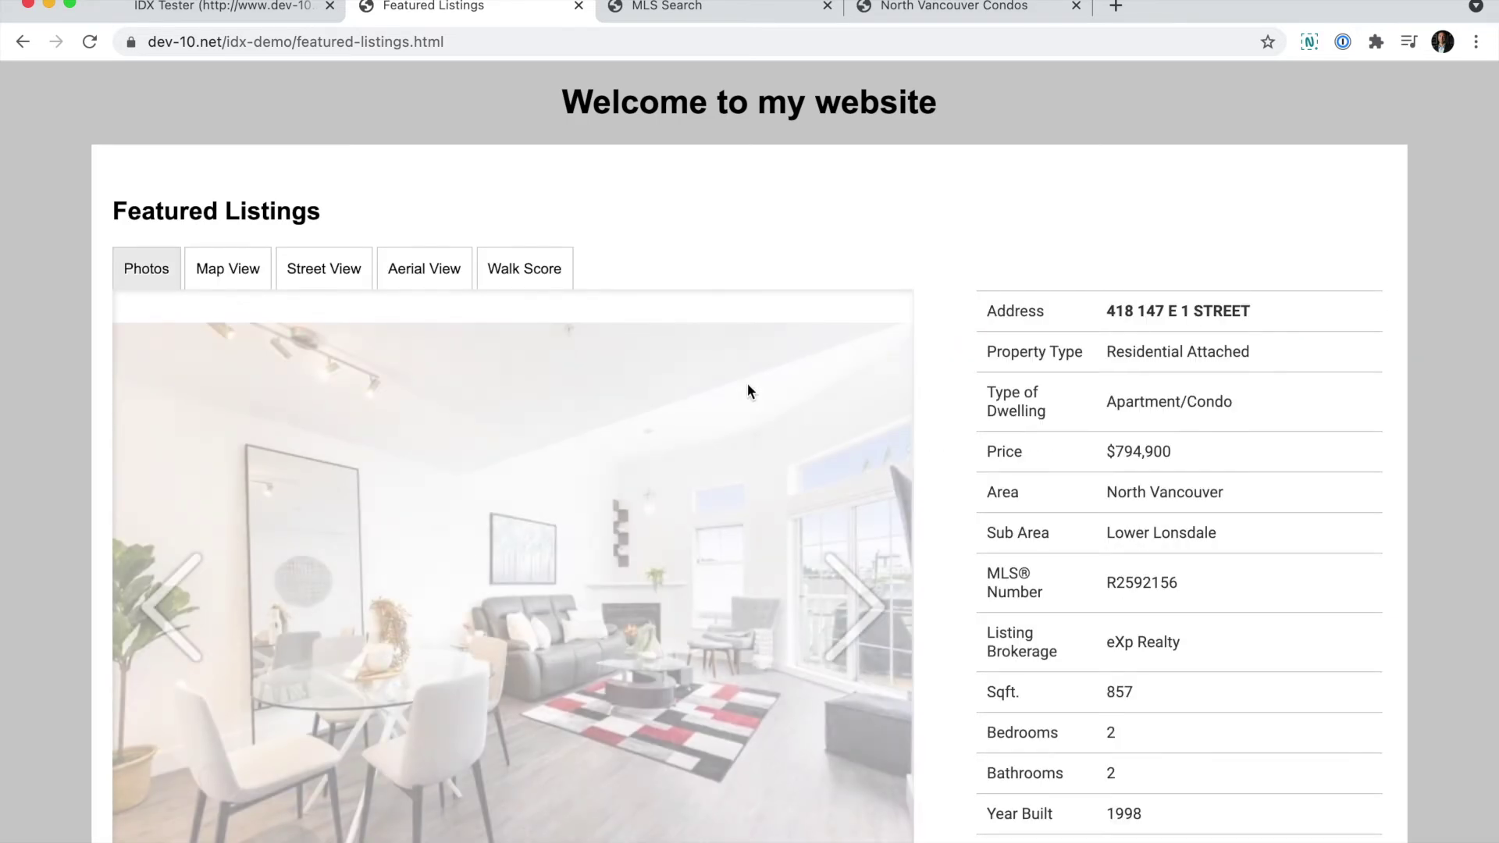
scroll(755, 382, down, 3)
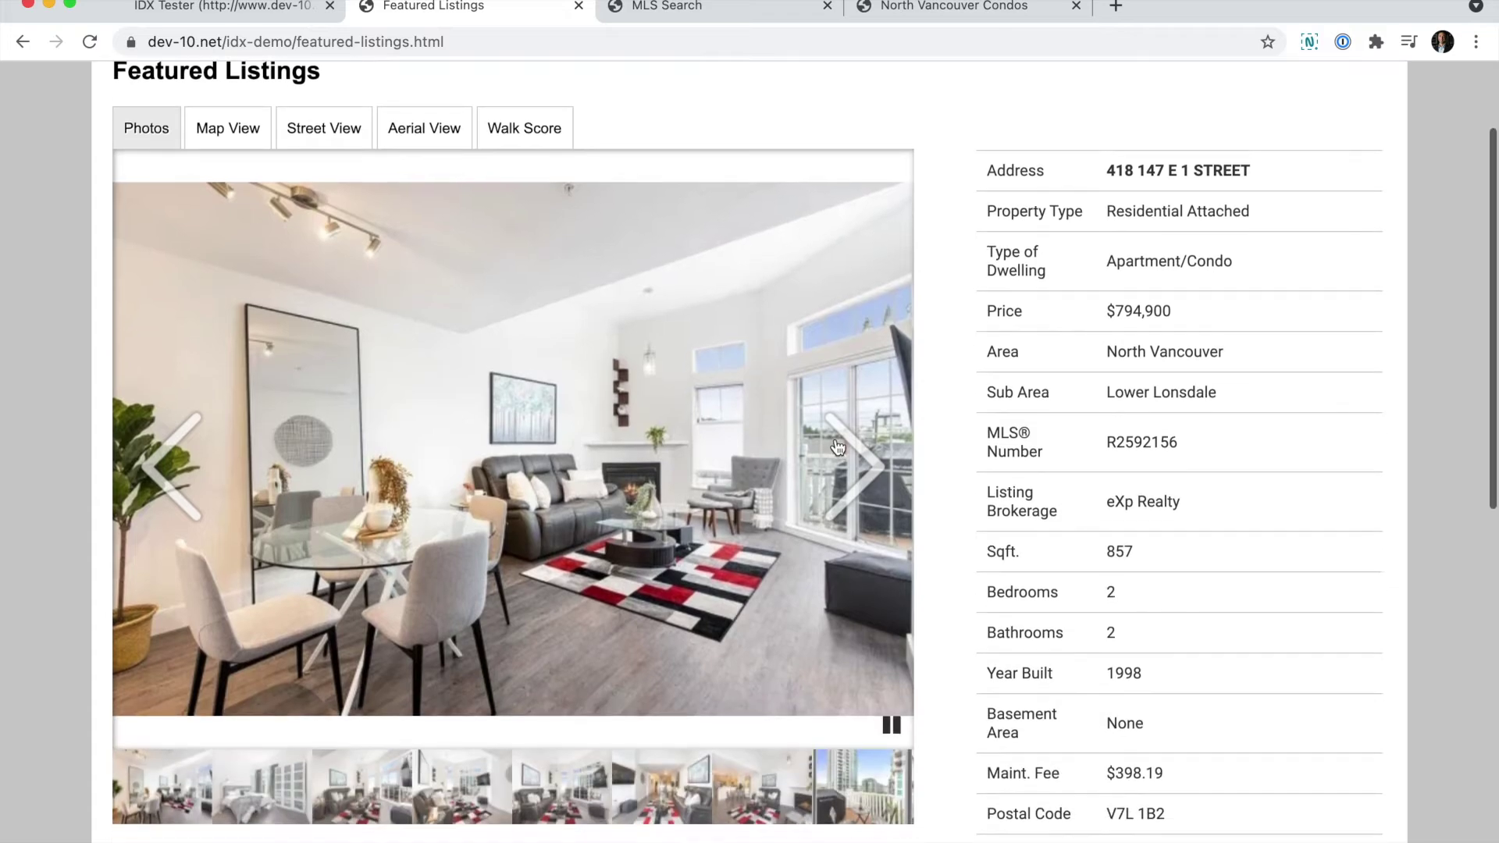
click(838, 447)
click(837, 447)
scroll(838, 447, down, 10)
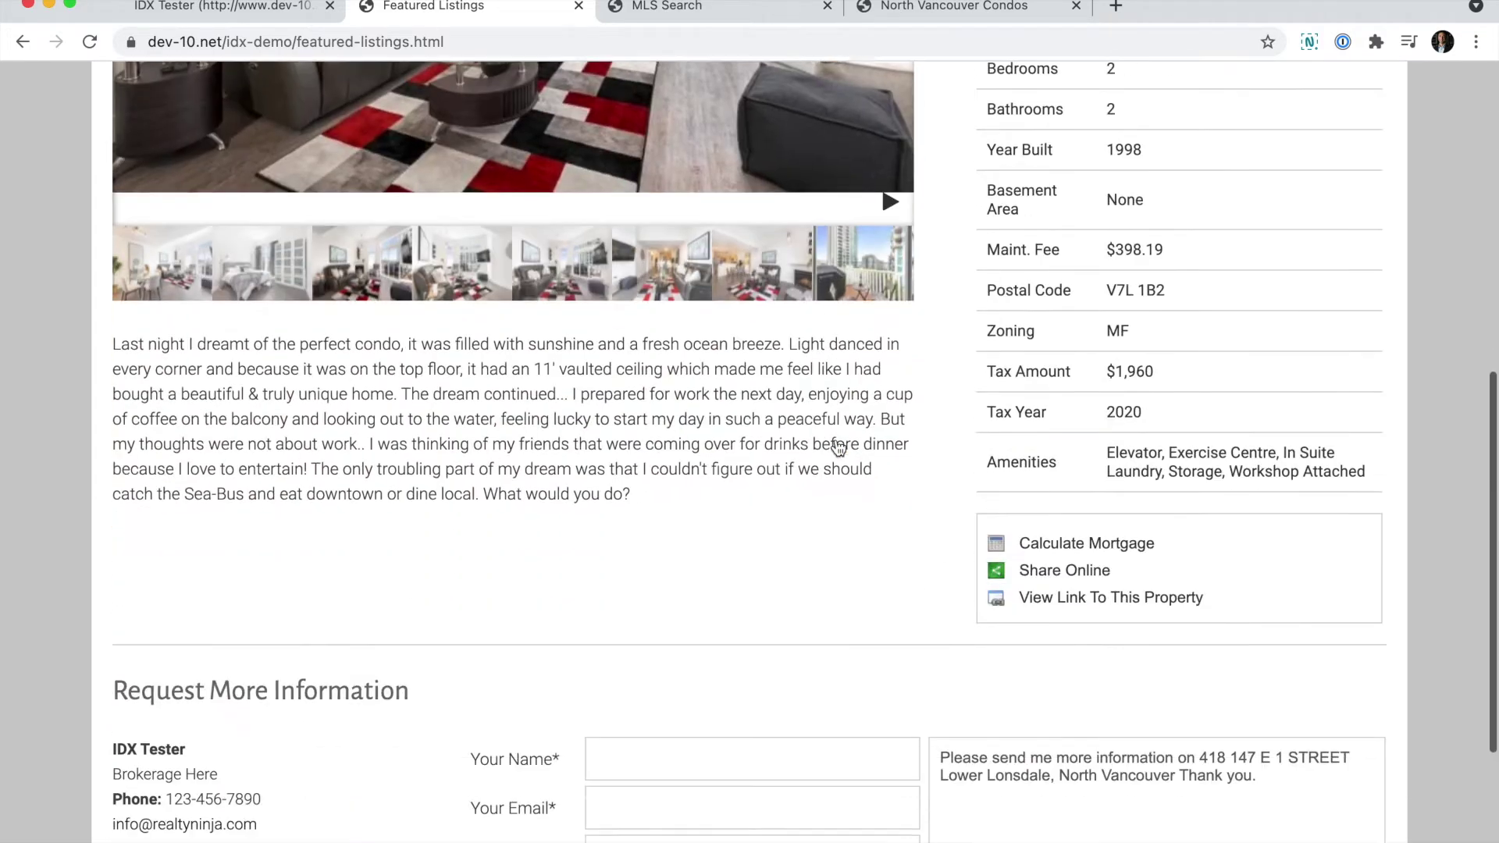
scroll(836, 445, up, 7)
scroll(836, 445, up, 6)
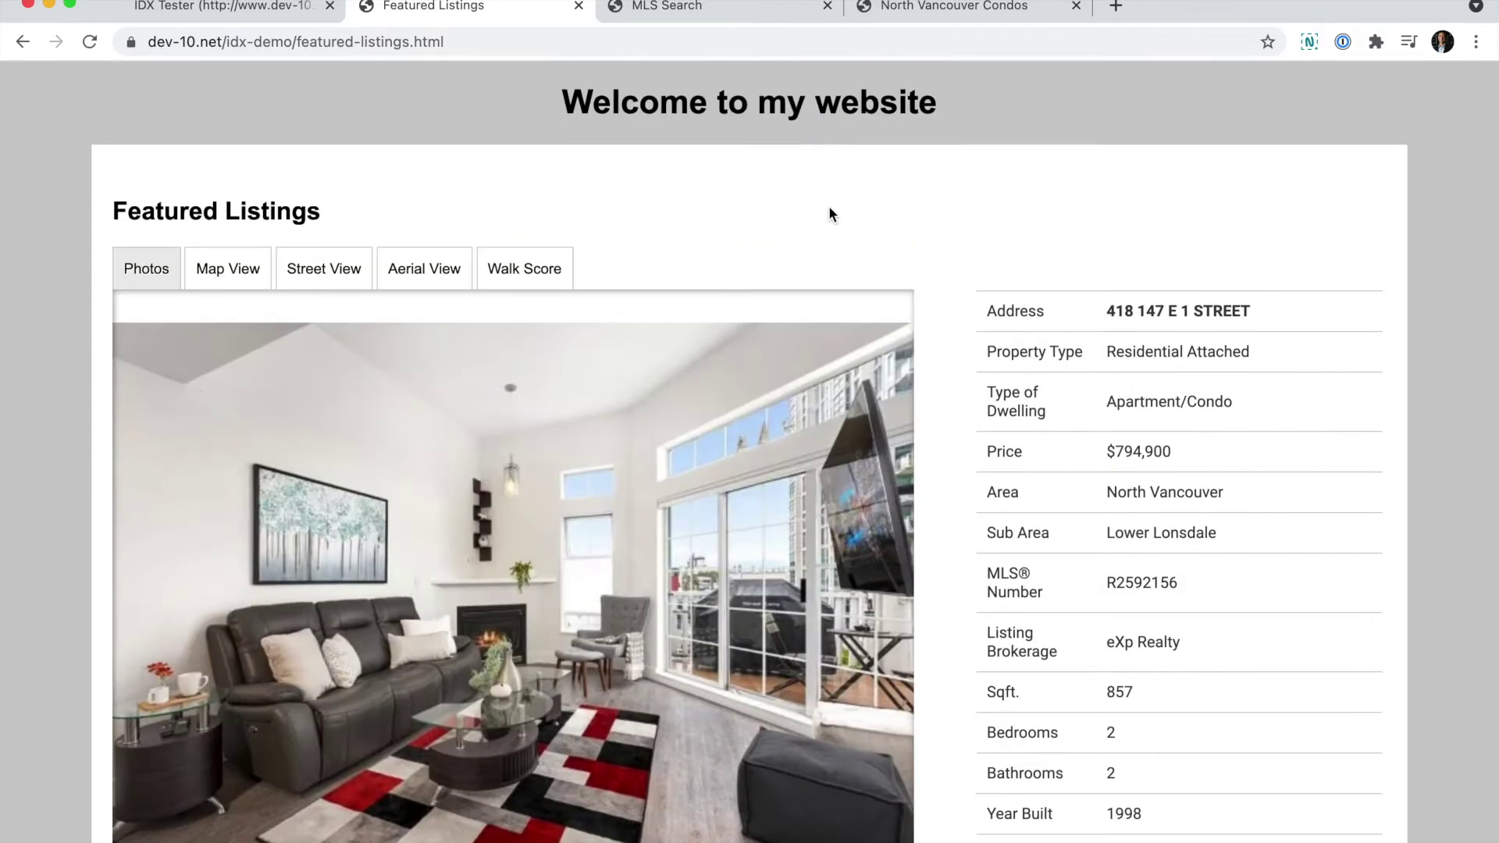
click(272, 13)
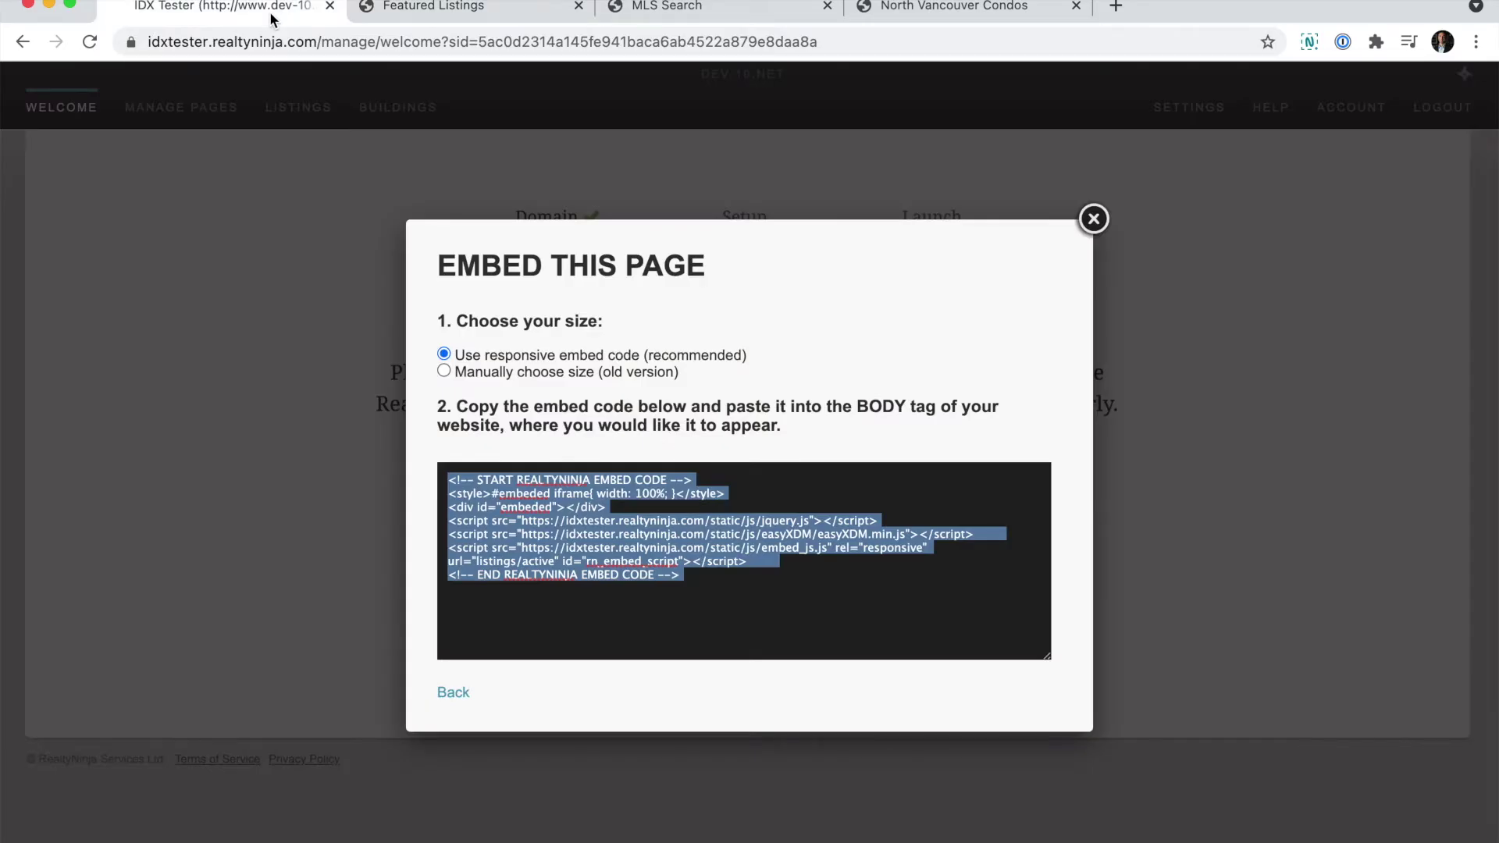
- Display the Listing Search embed code and select all of it
click(452, 694)
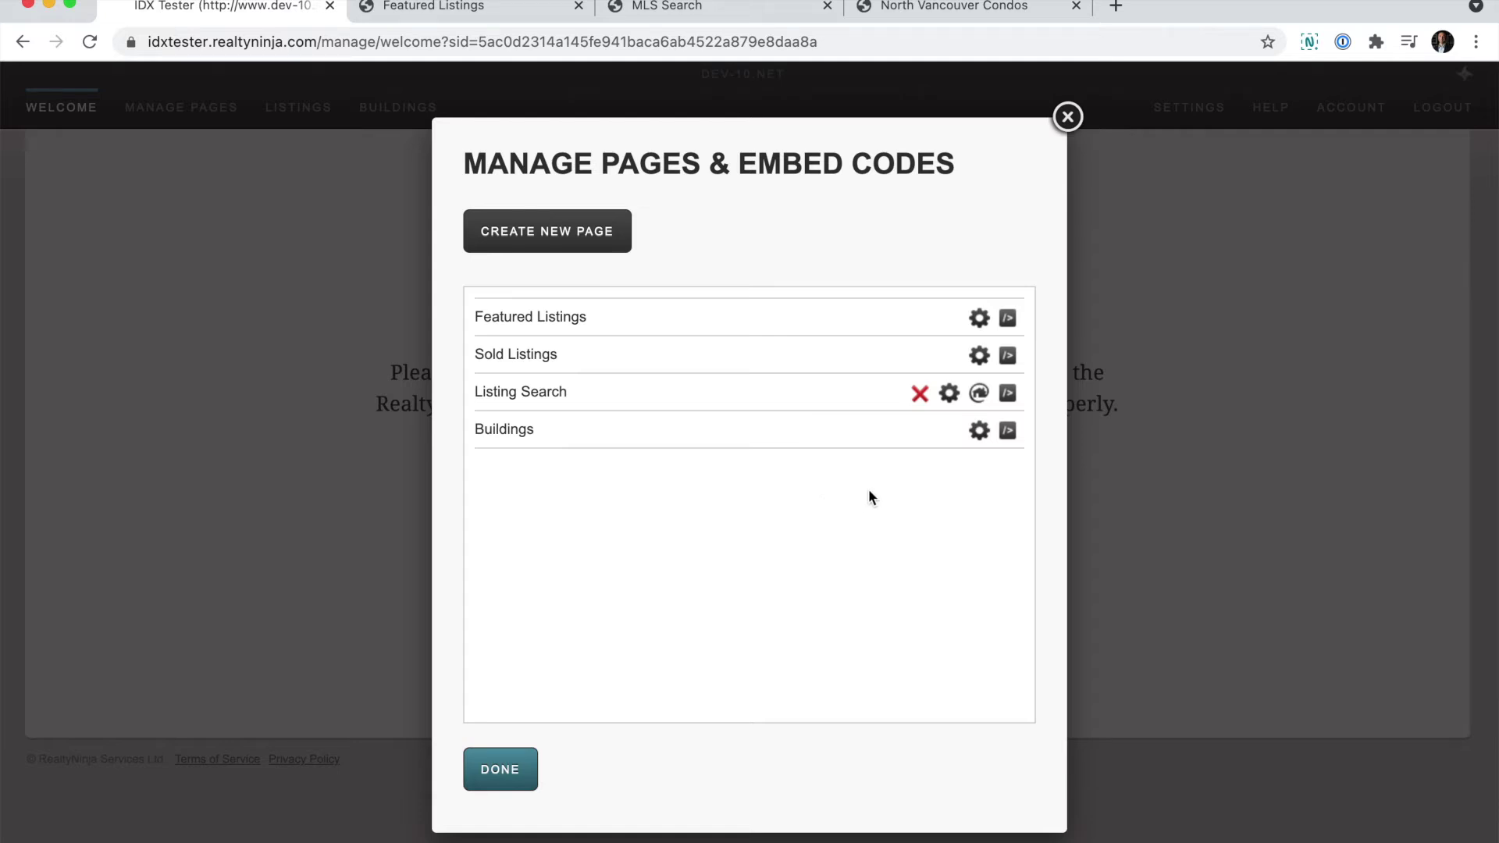
click(1008, 395)
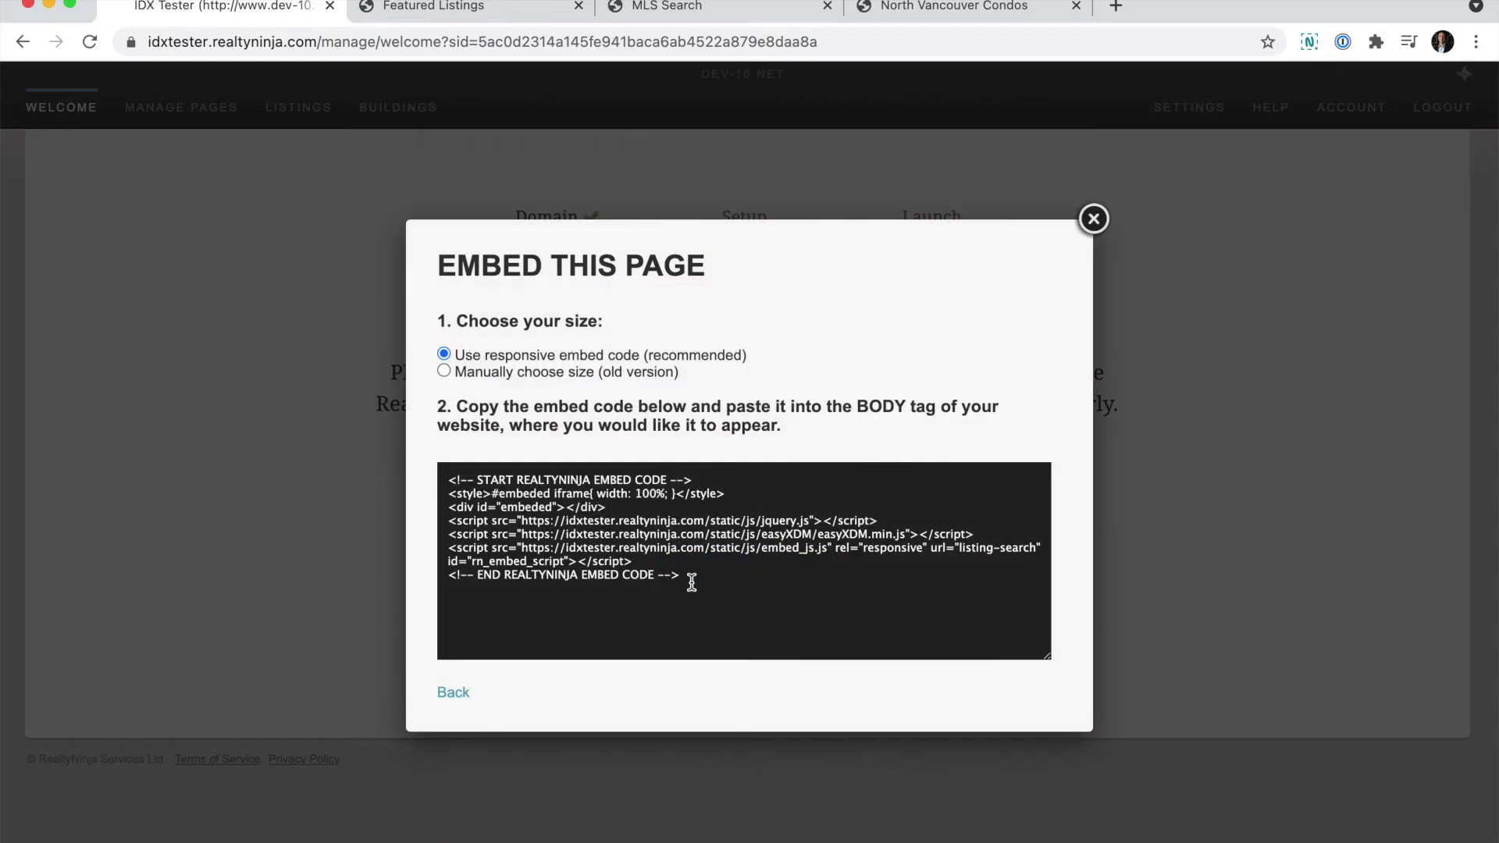
drag(691, 583, 452, 471)
key(super+c)
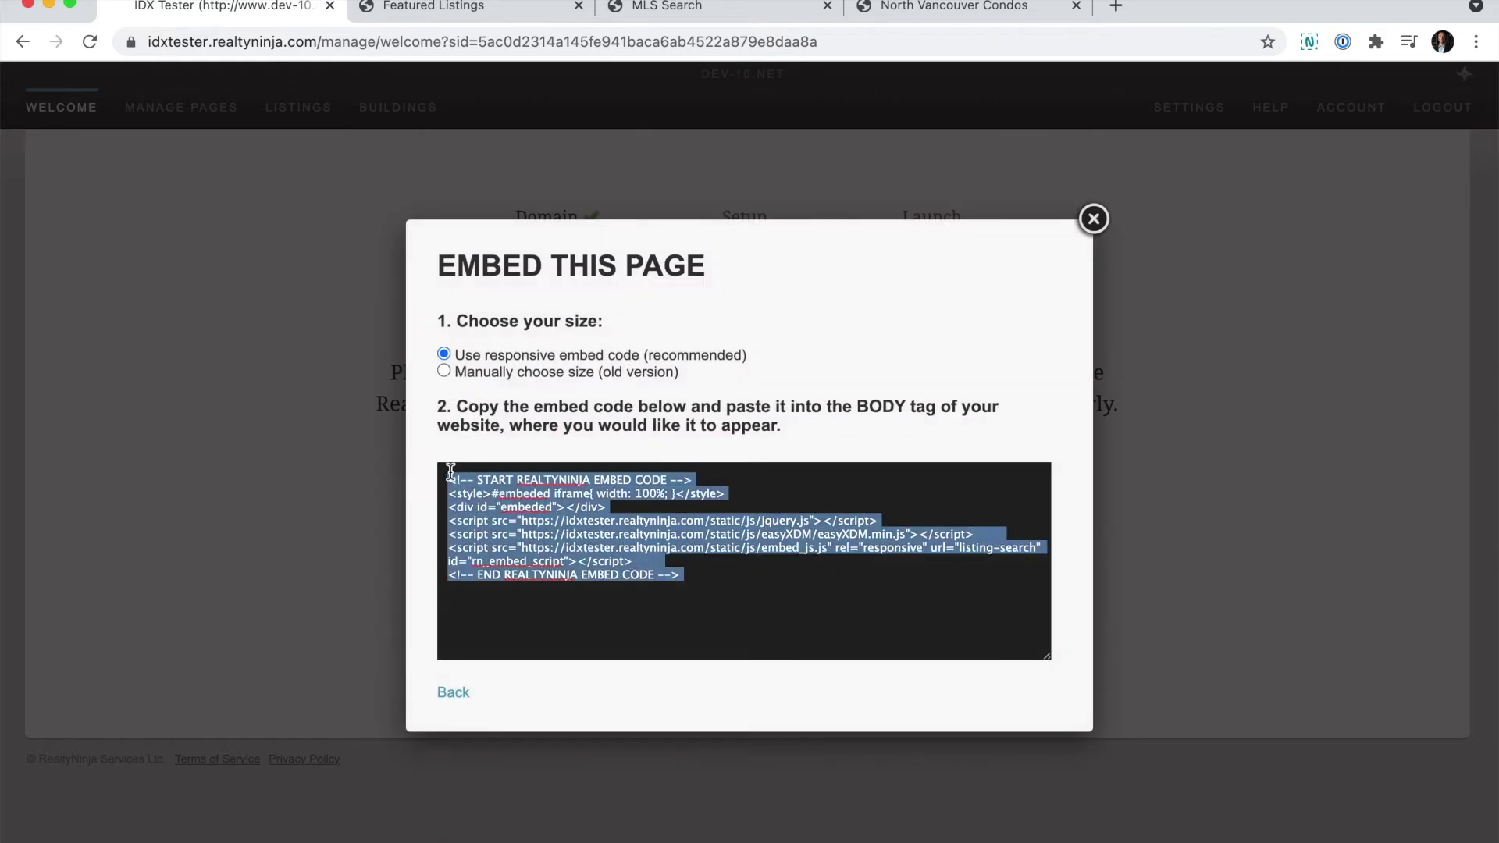
click(845, 835)
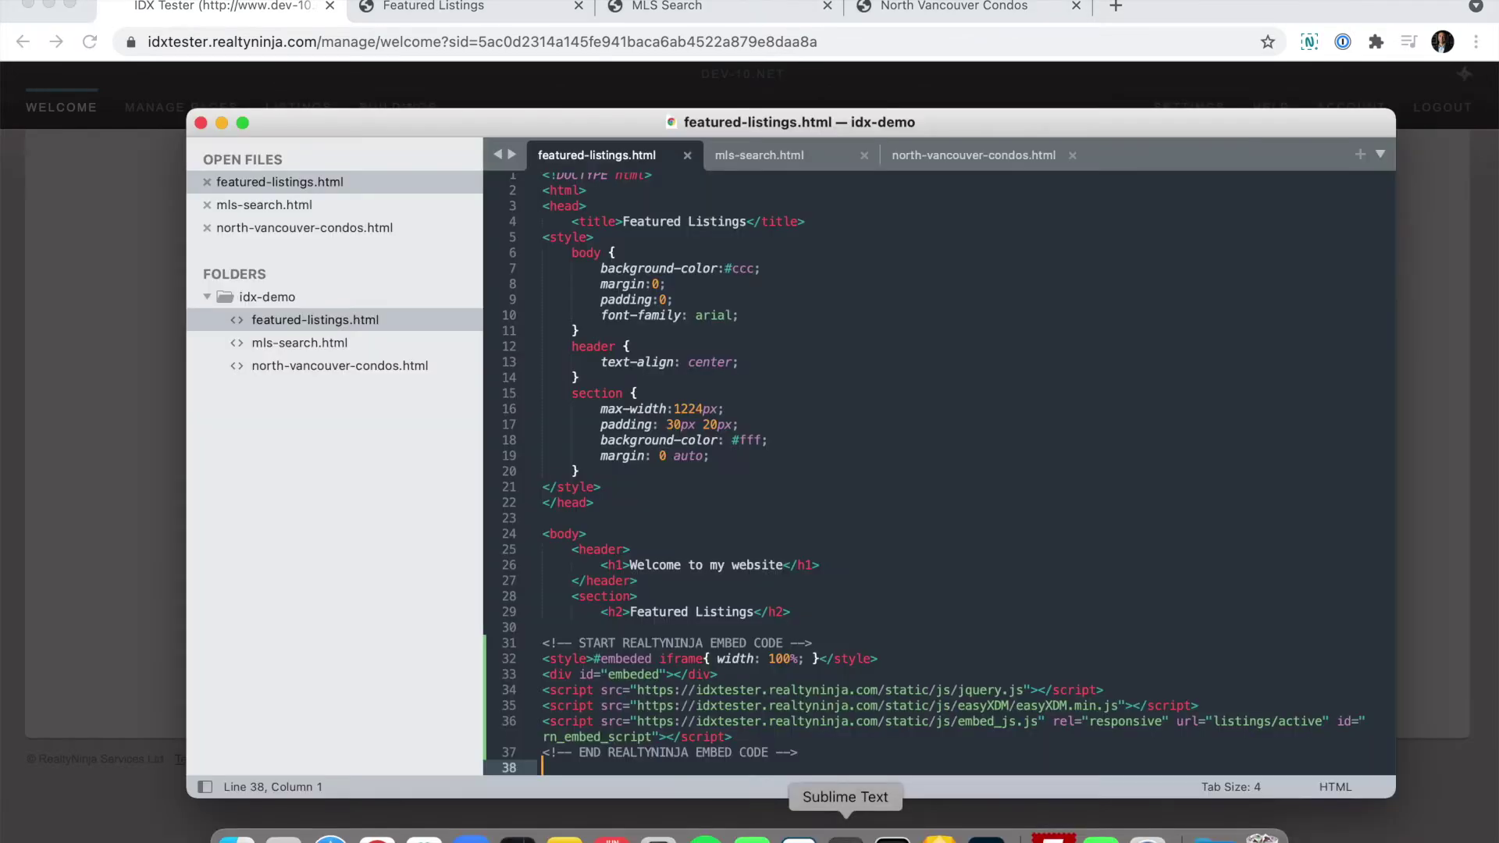
- Paste the code on line 30 of mls-search.html, below its heading, and save
click(761, 161)
click(558, 637)
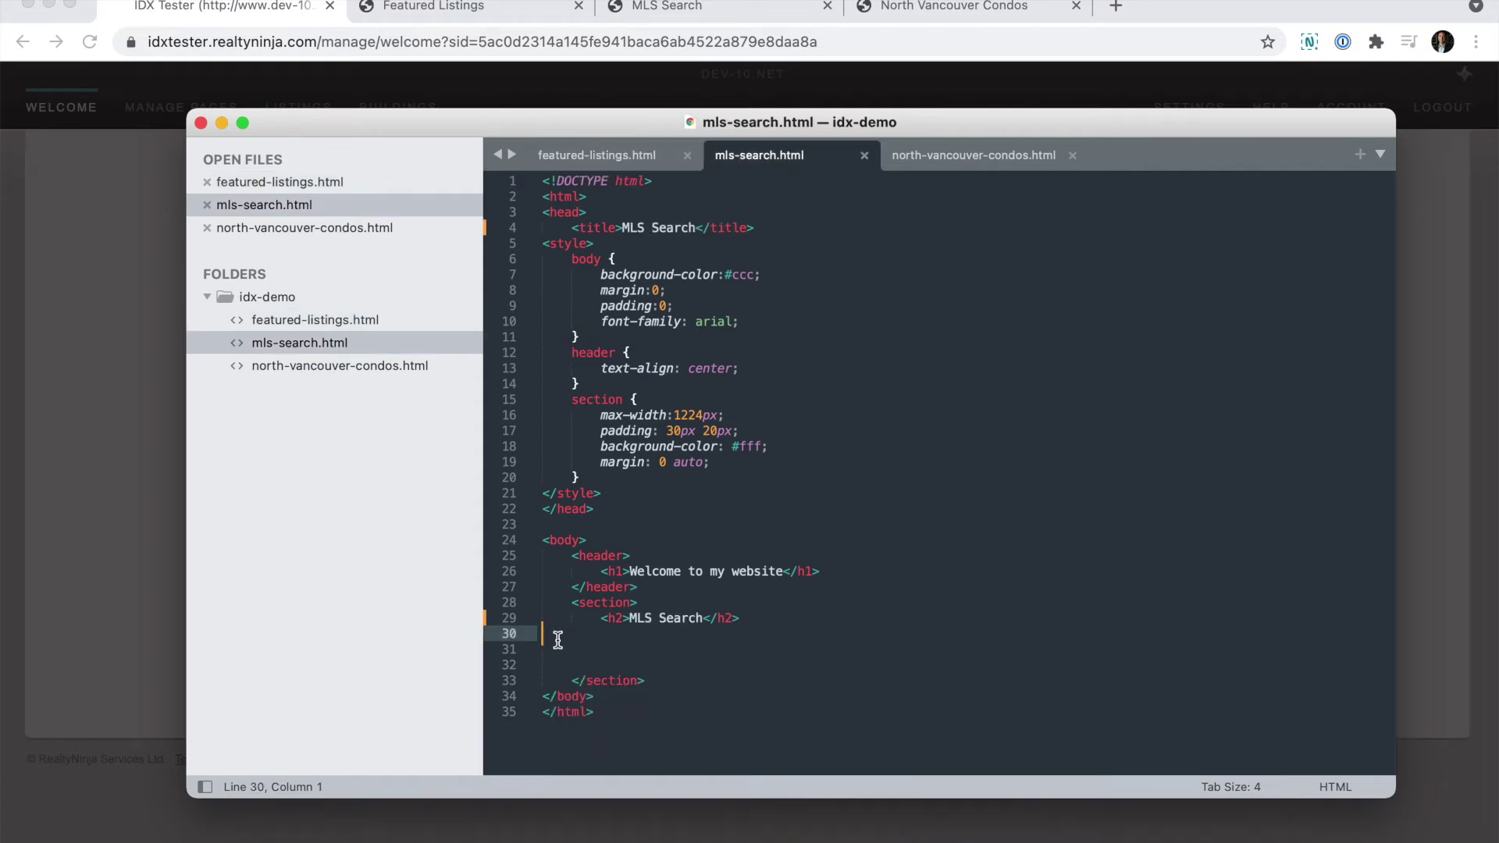
key(super+v)
key(super+s)
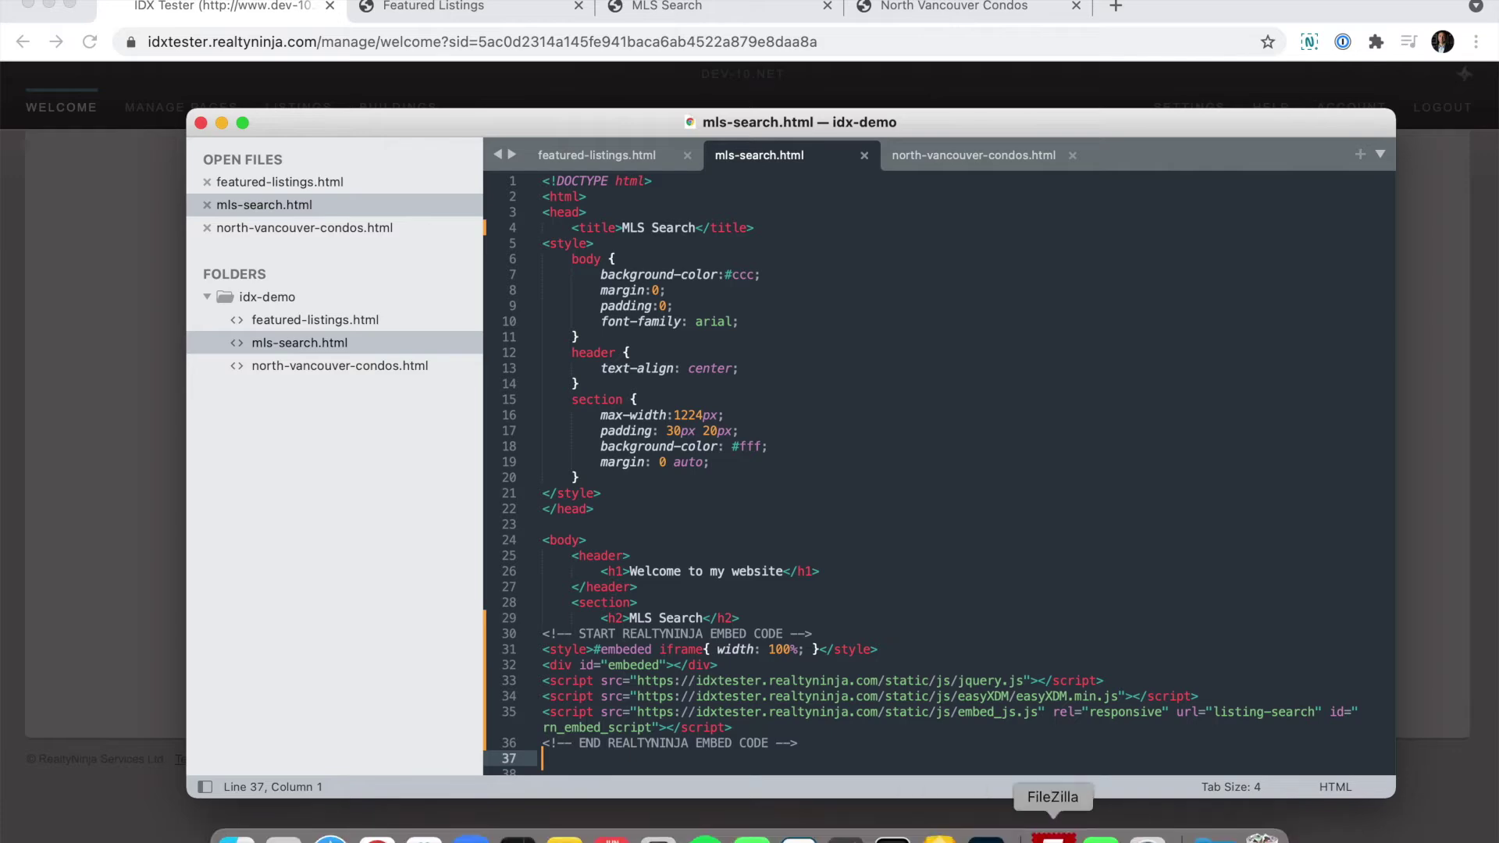
- Upload the HTML files to the server through FileZilla
click(1053, 835)
drag(343, 506, 1032, 551)
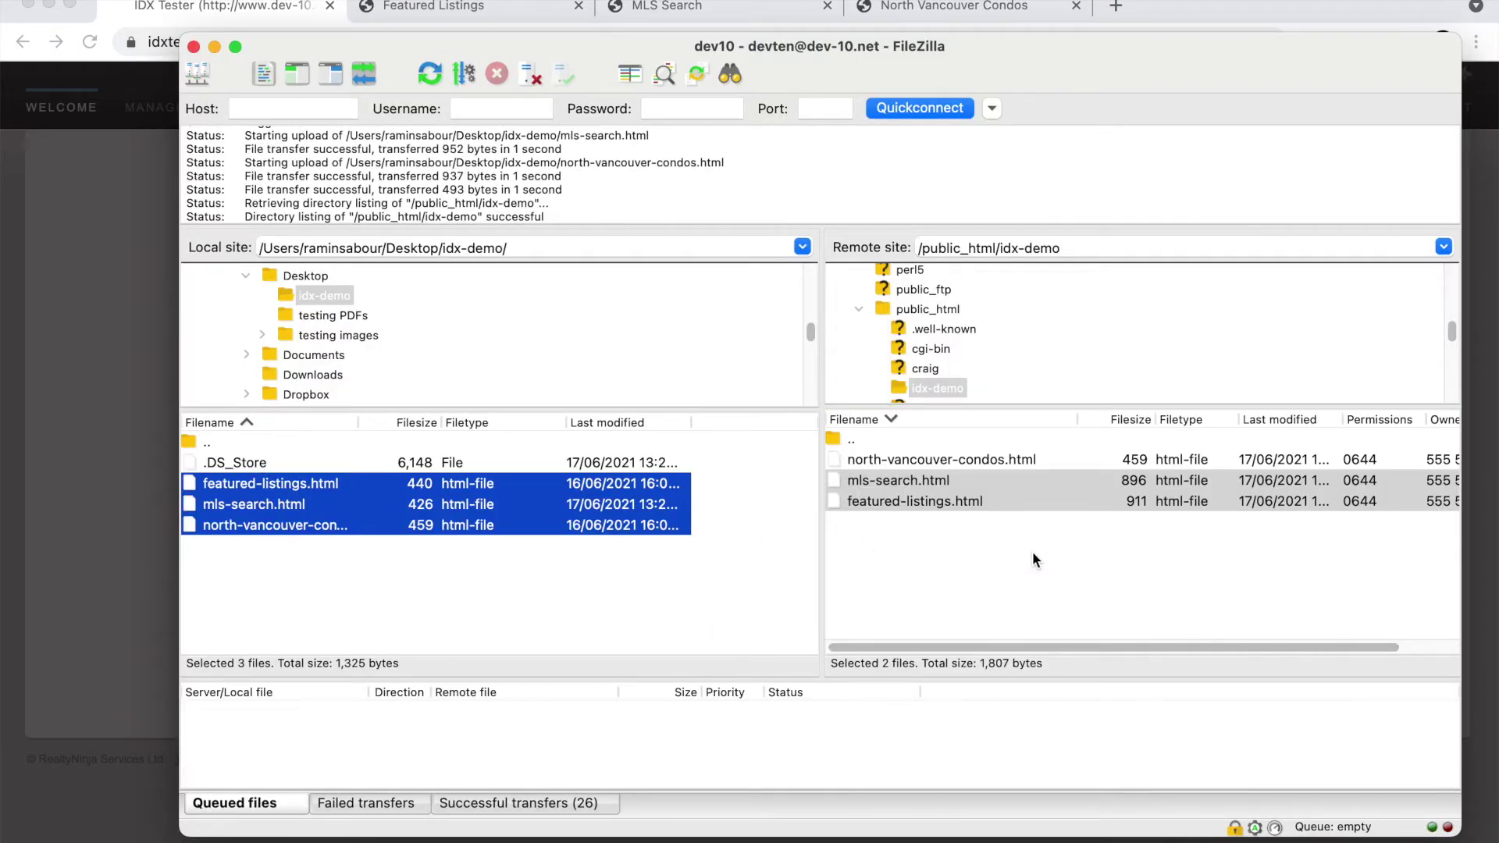
click(697, 9)
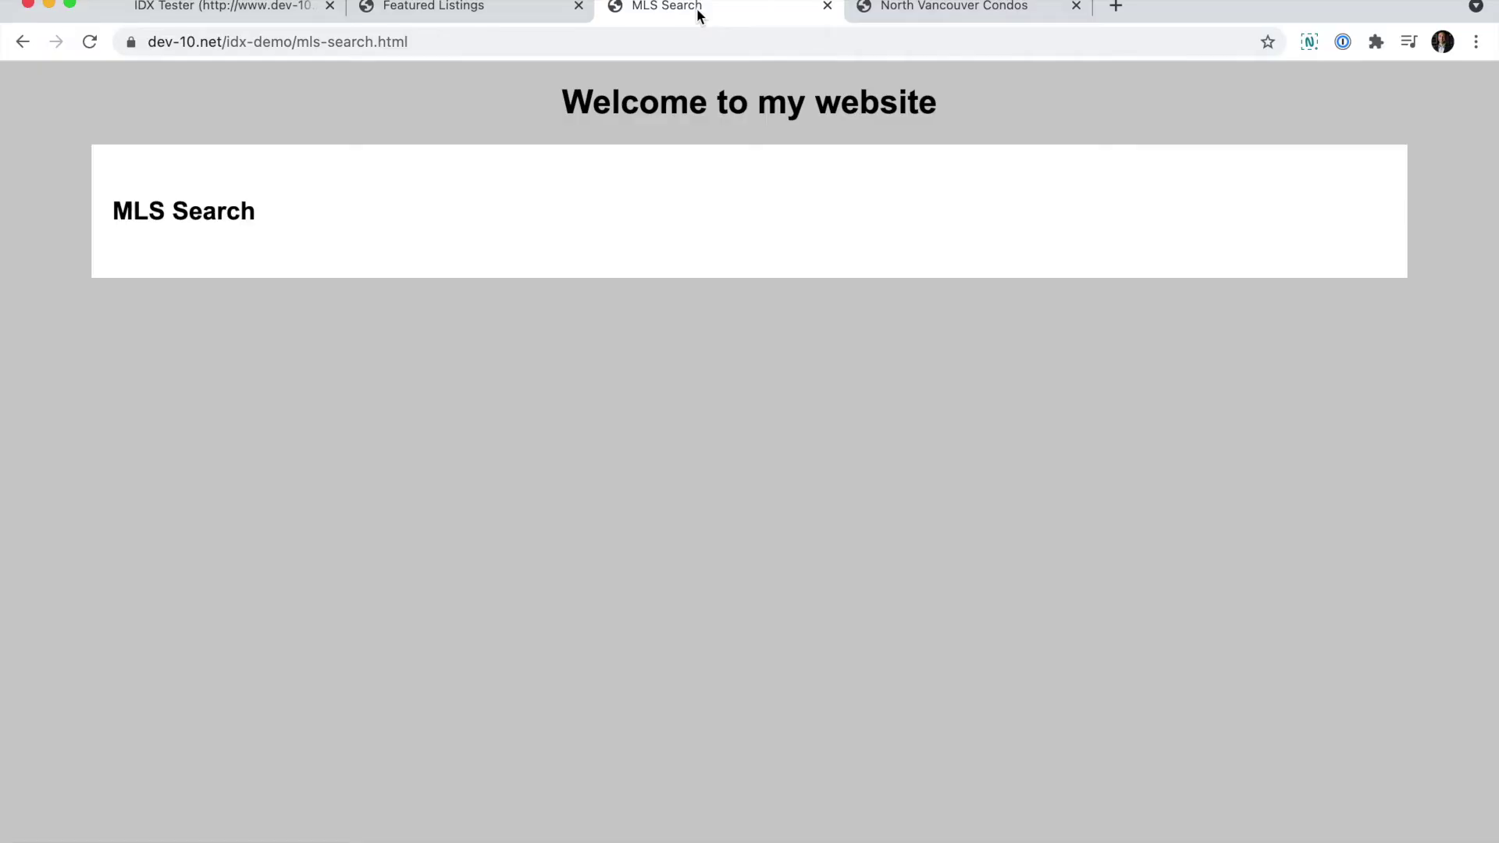
- Reload the MLS Search page, filter it to Burnaby North, and scroll the results
click(91, 42)
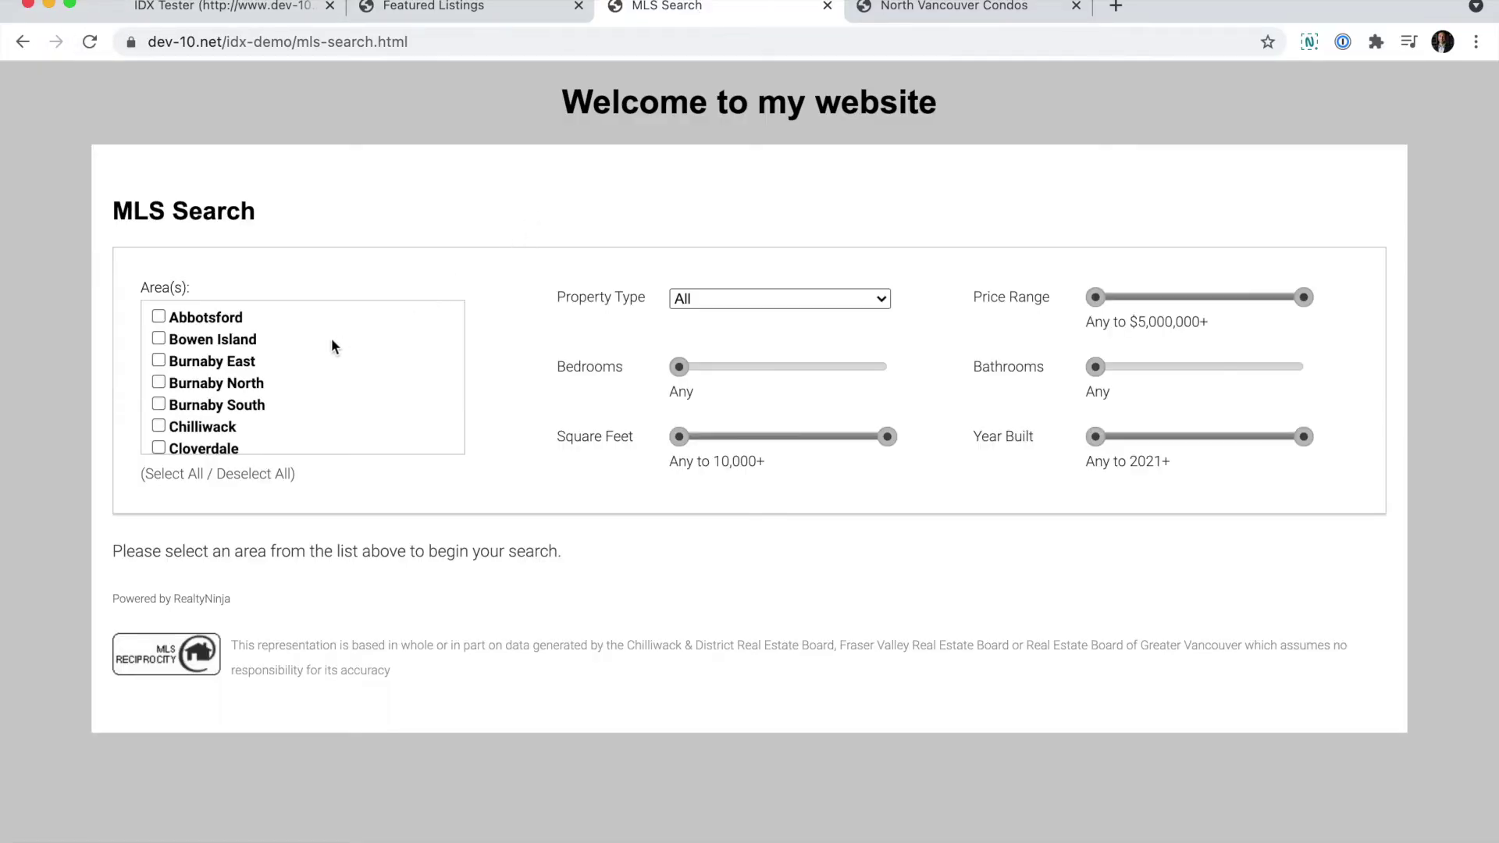
click(158, 382)
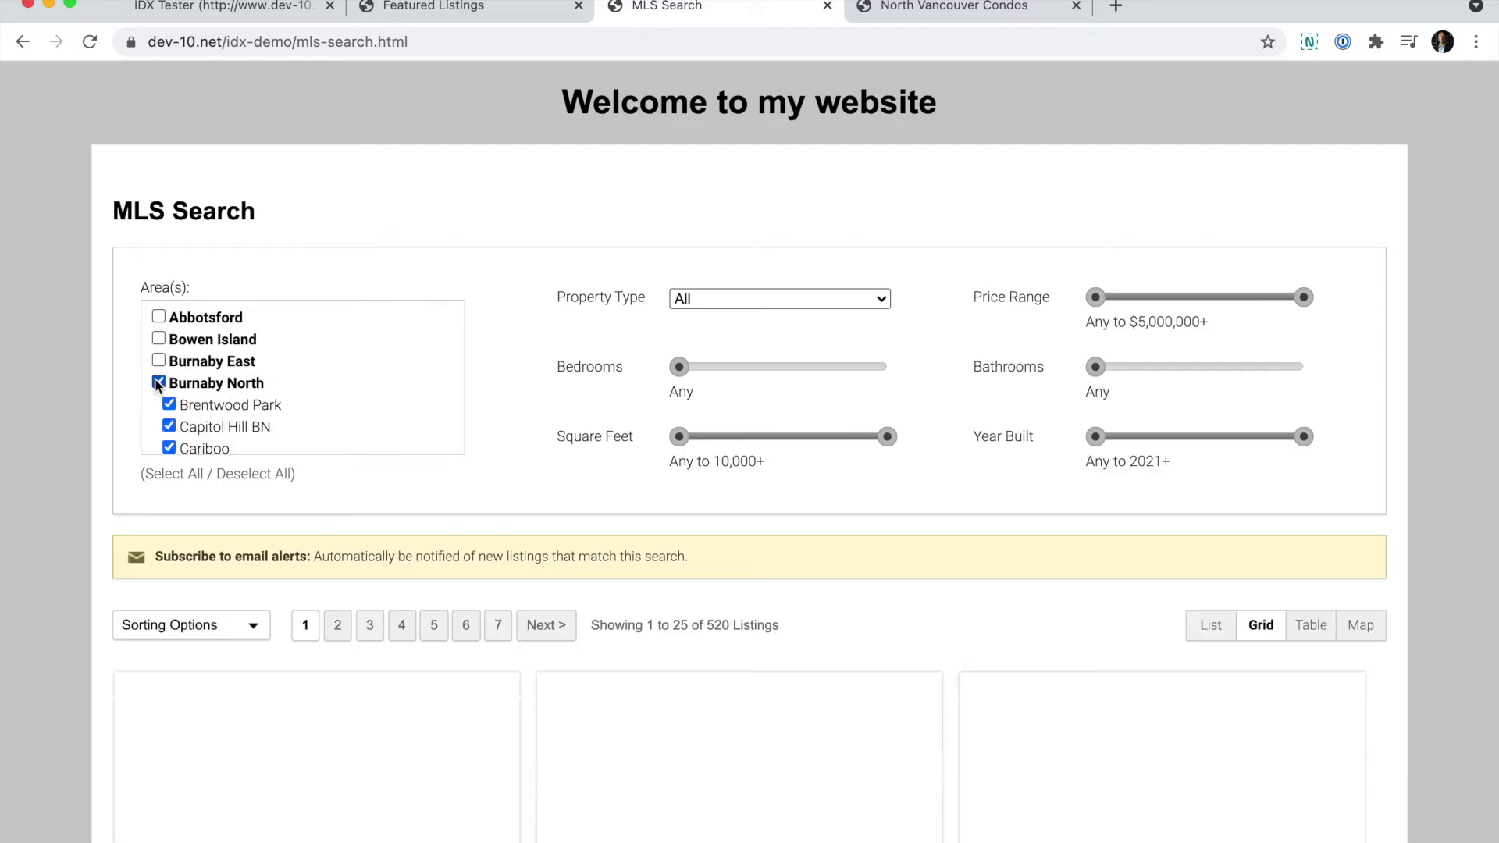
scroll(54, 390, down, 15)
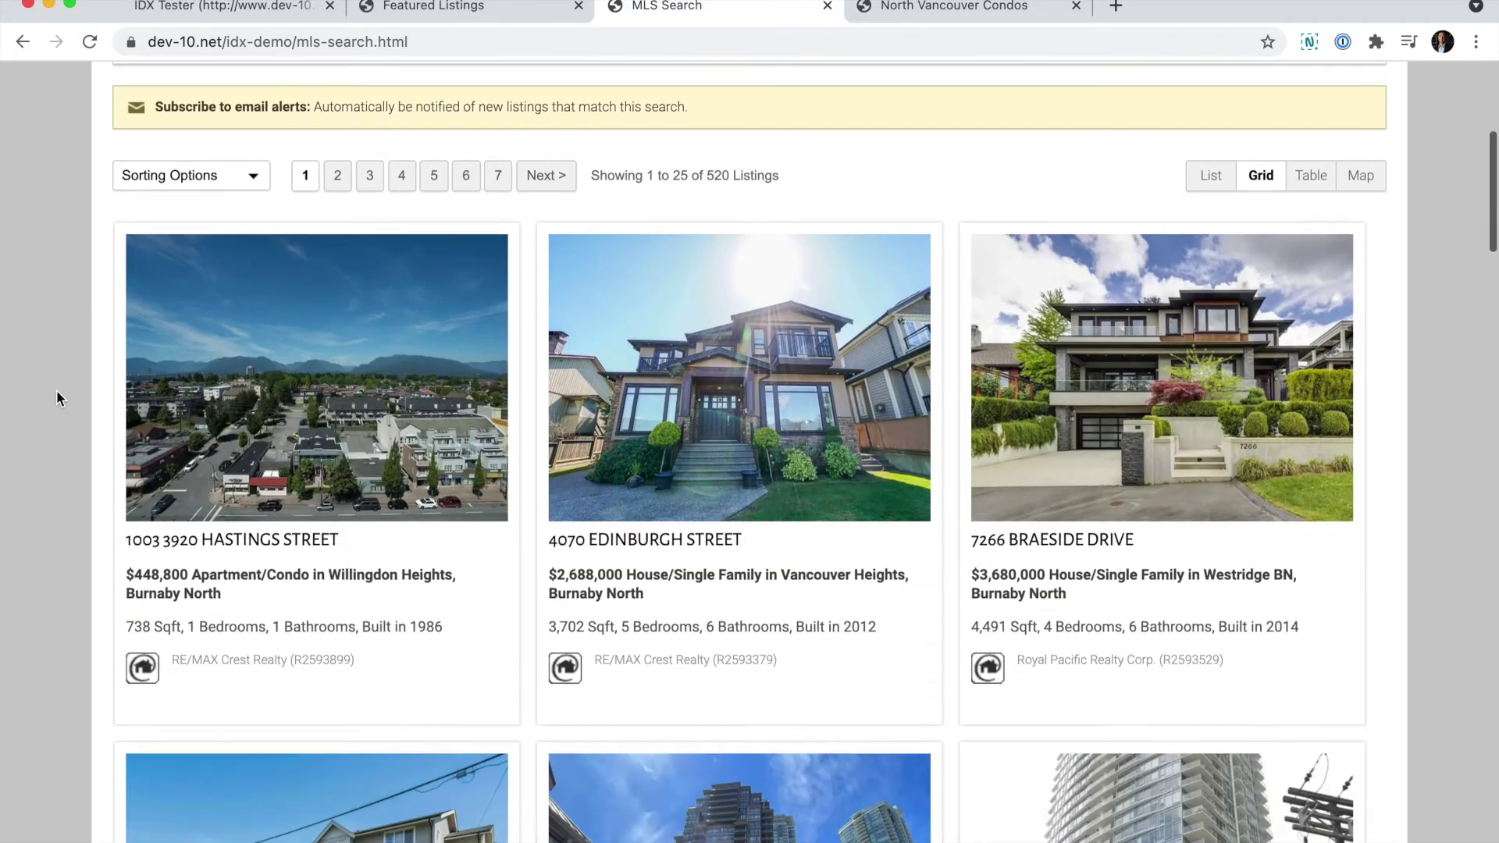
scroll(56, 390, down, 10)
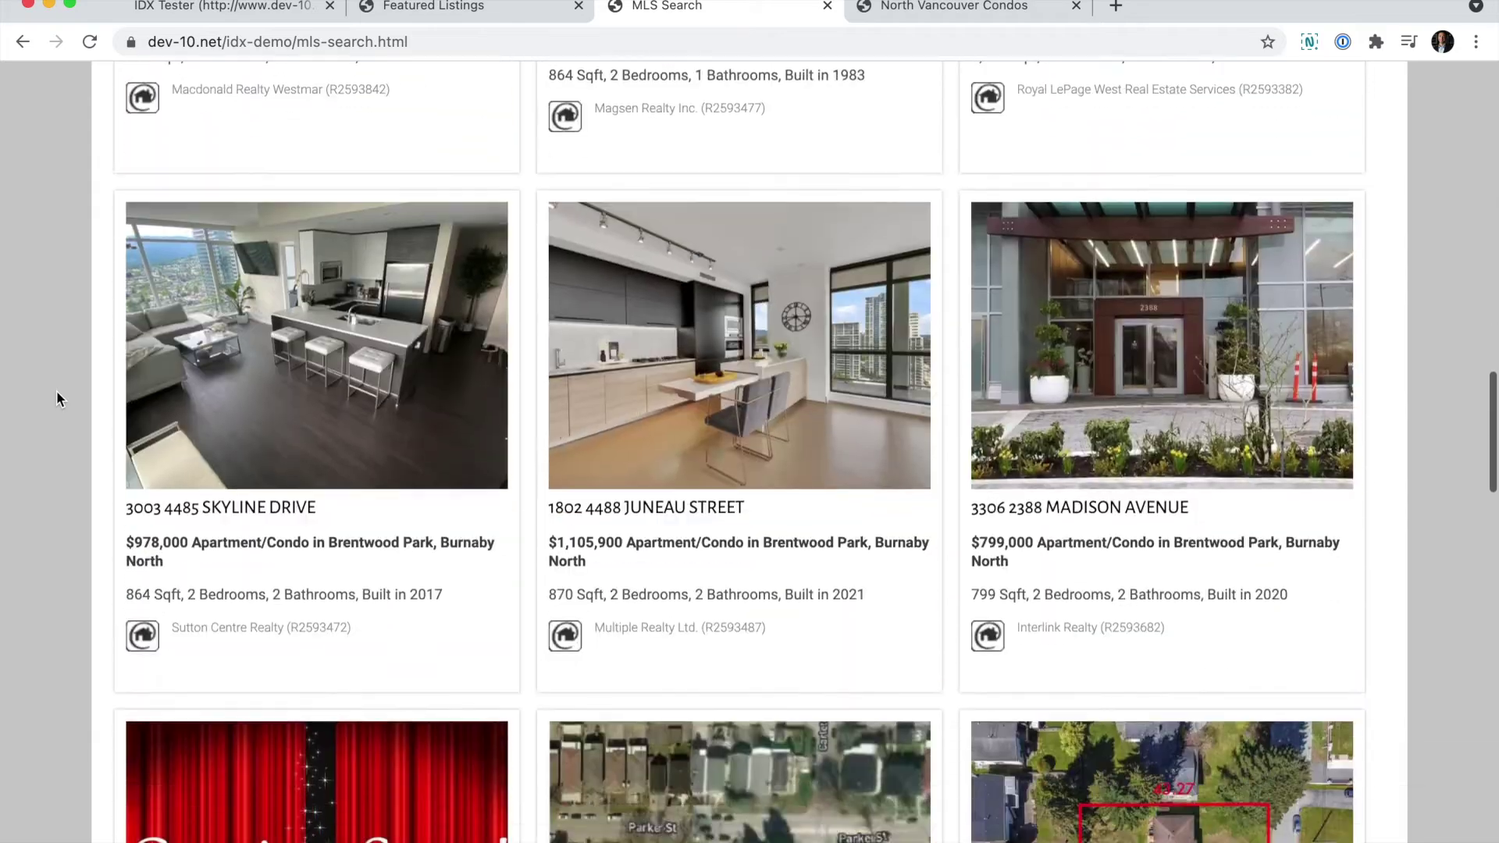
scroll(56, 391, up, 20)
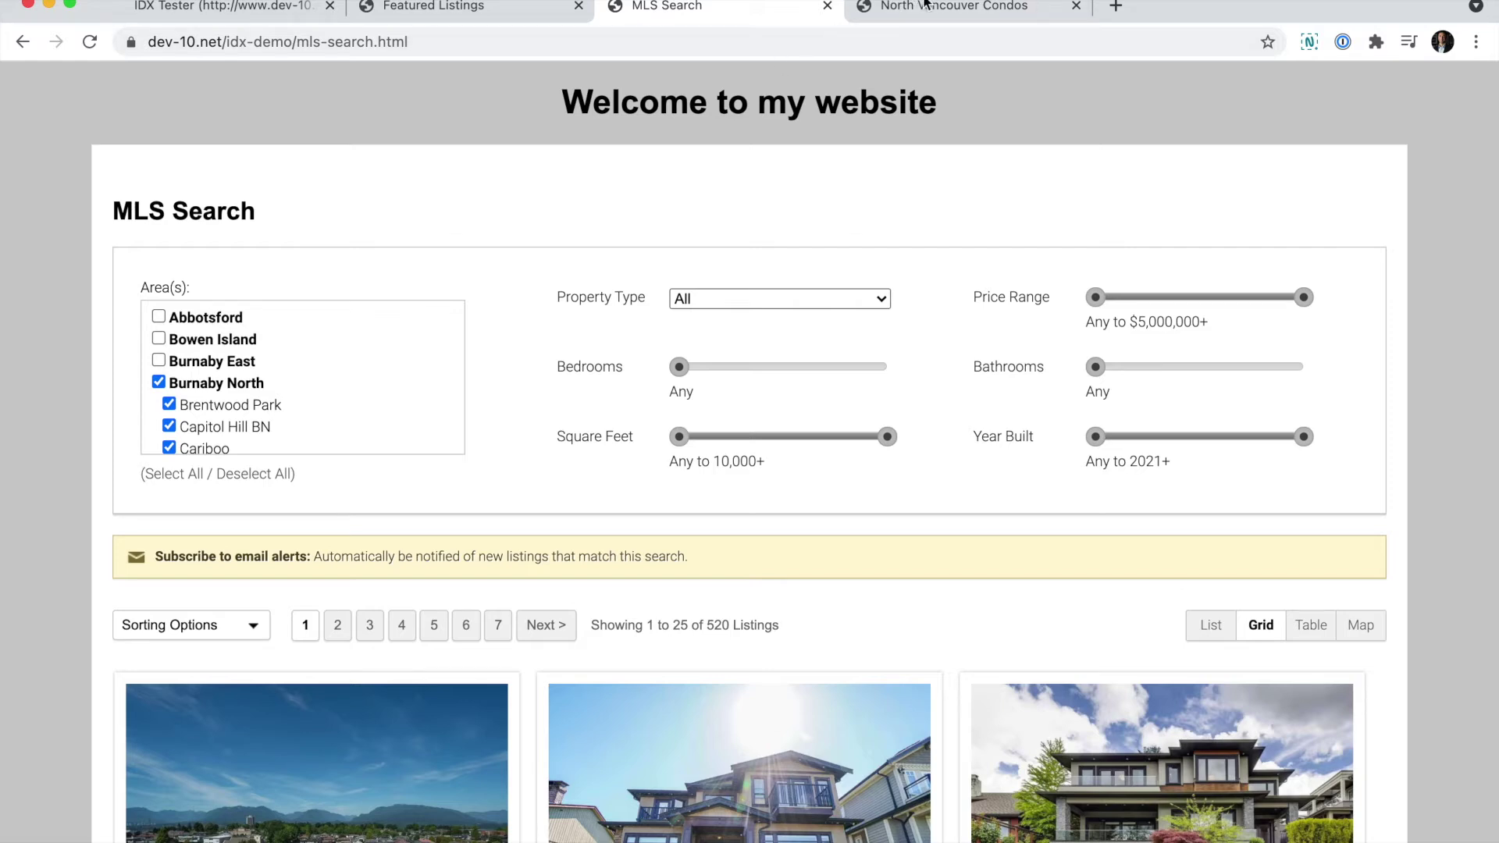
click(953, 6)
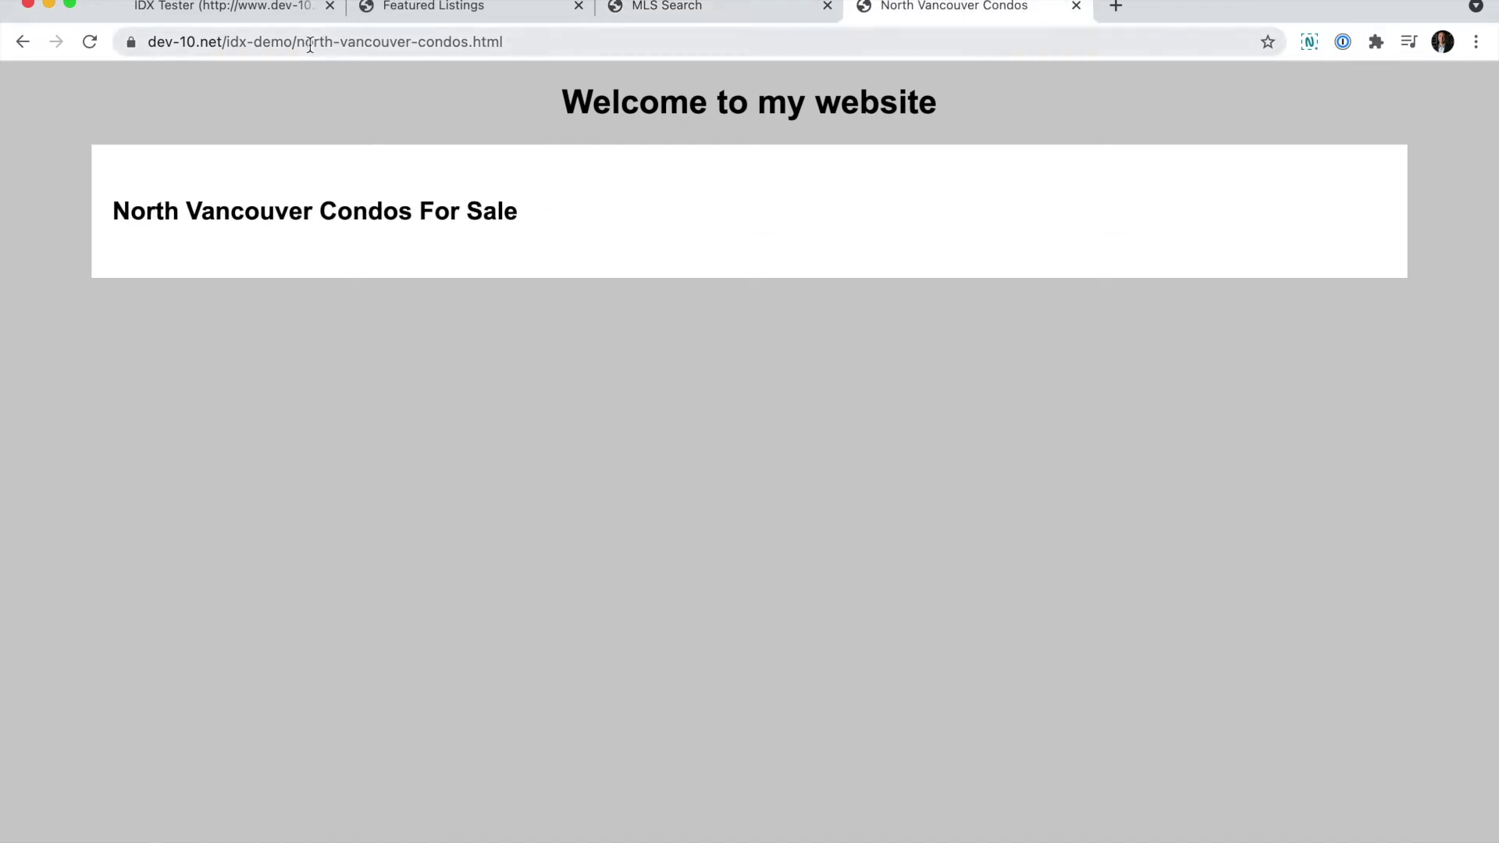
click(258, 11)
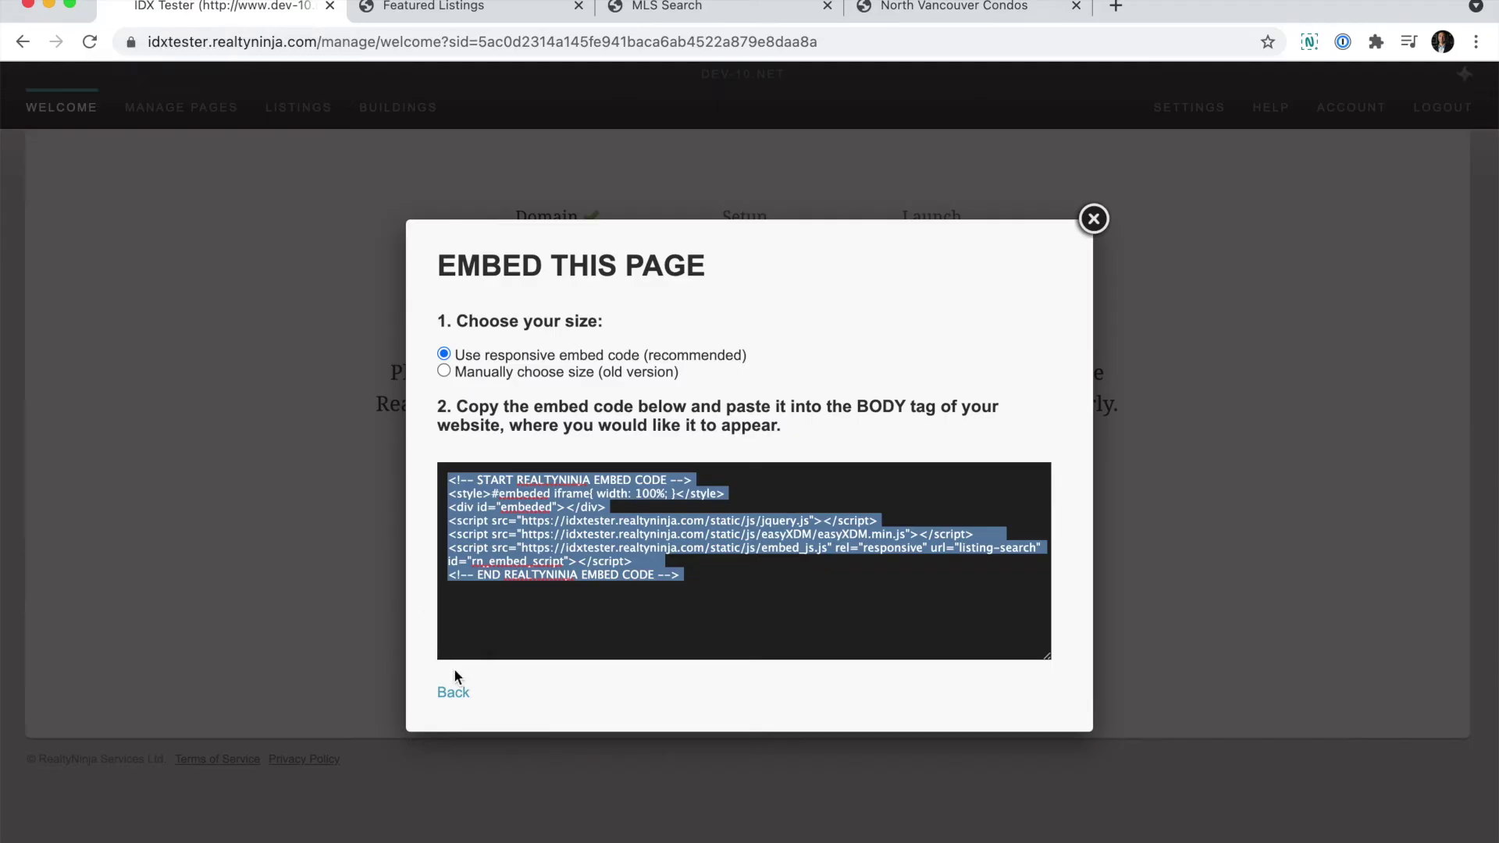
- Add a new MLS Search type page titled 'North Vancouver Condos For Sale'
click(453, 693)
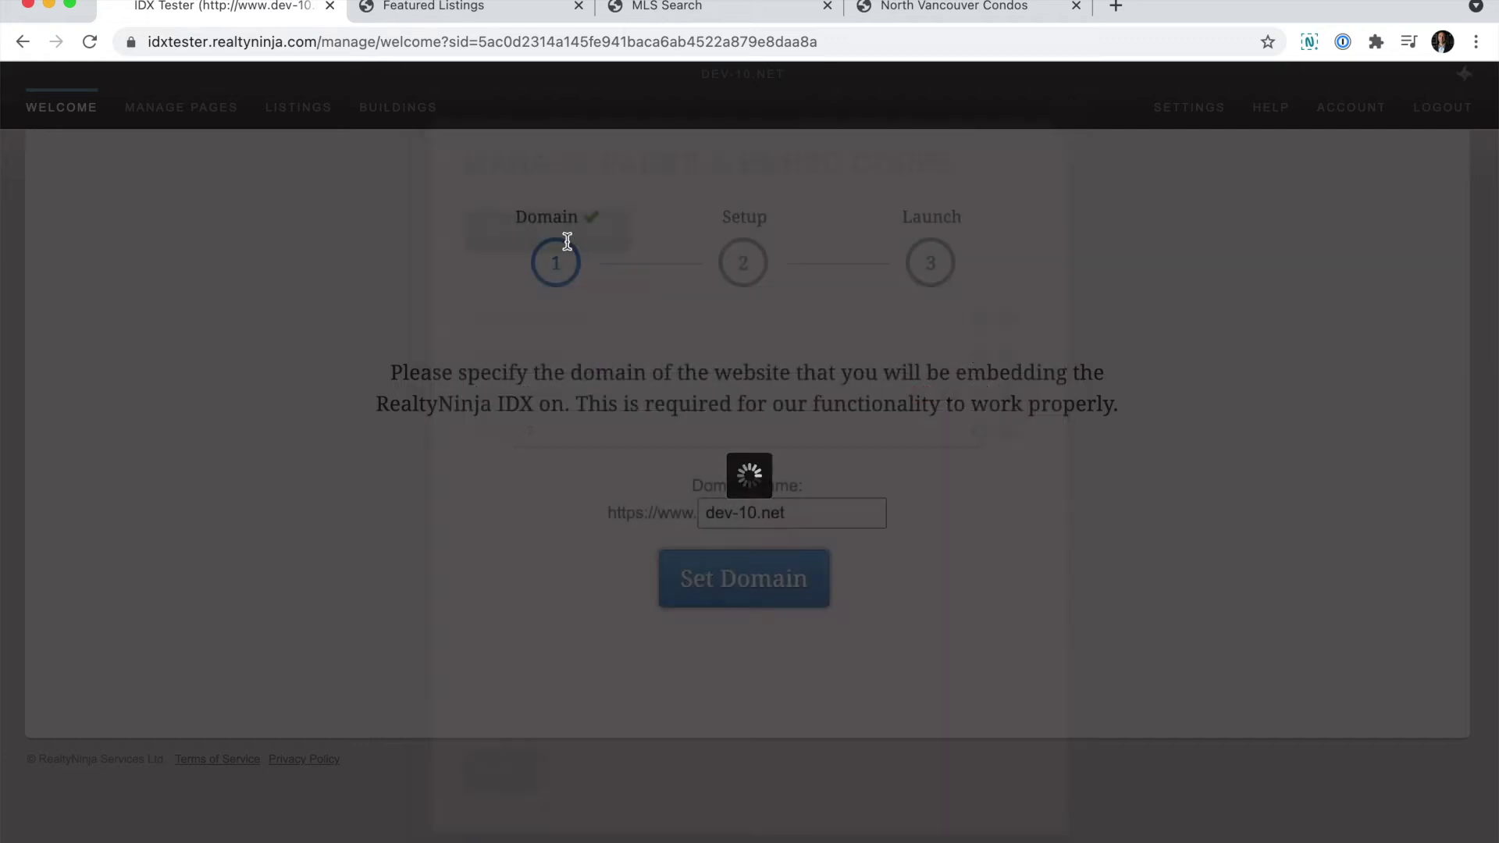
click(580, 435)
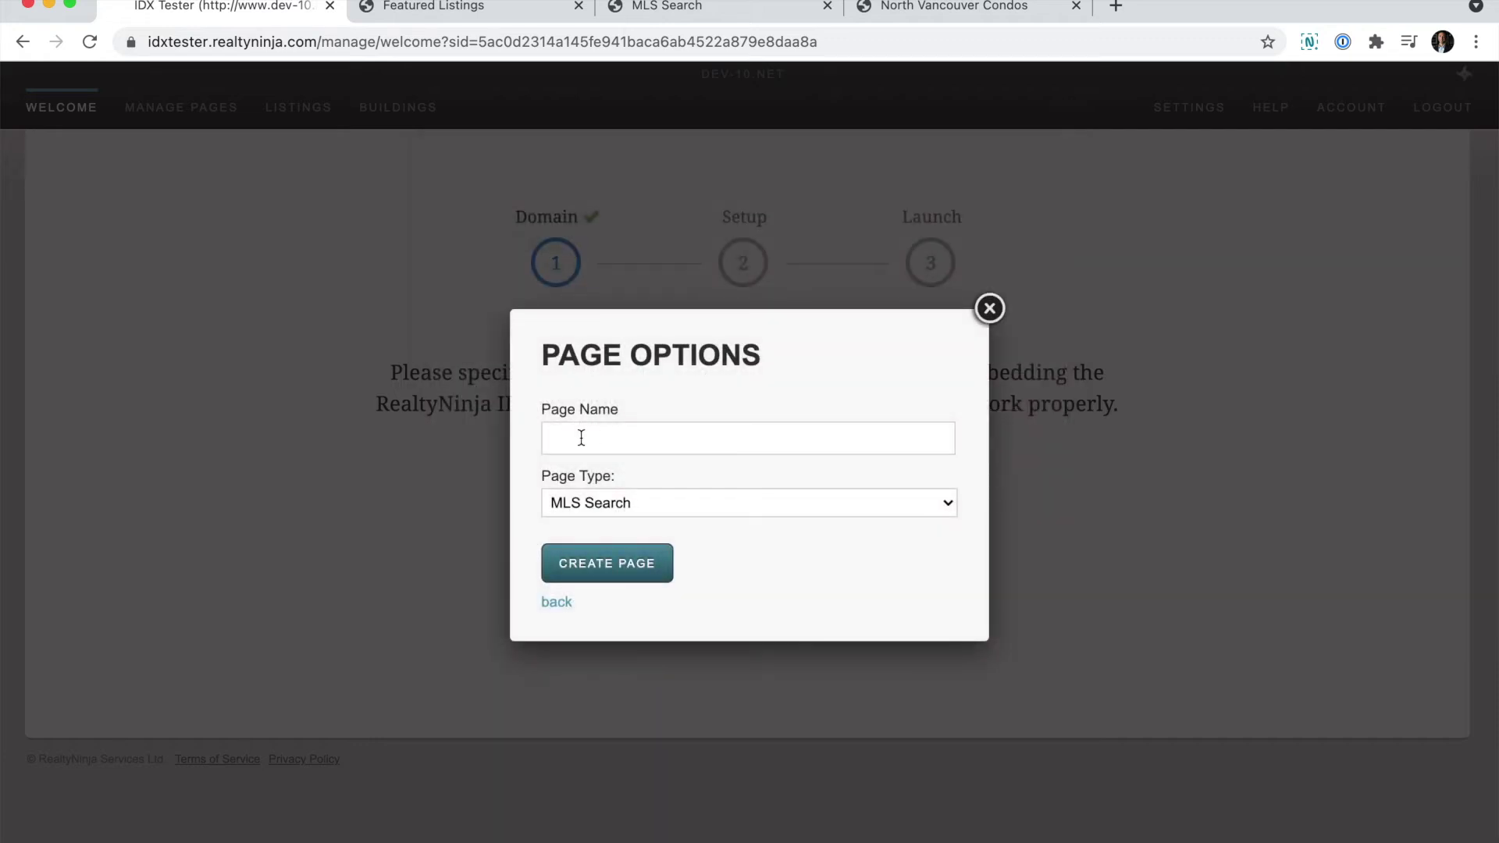
text(North Vancouver Condos For Sale)
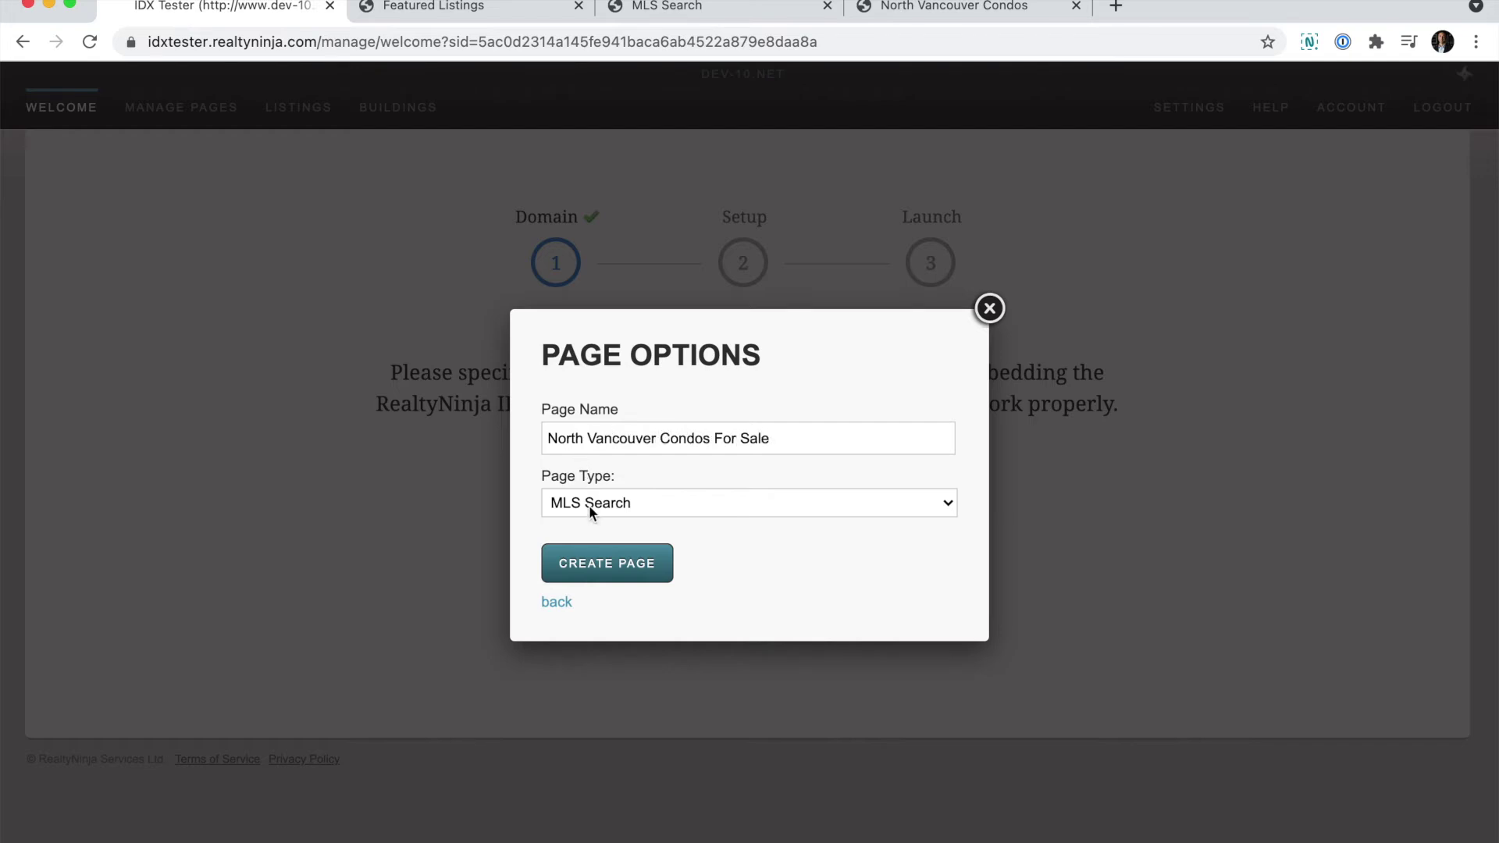
click(598, 569)
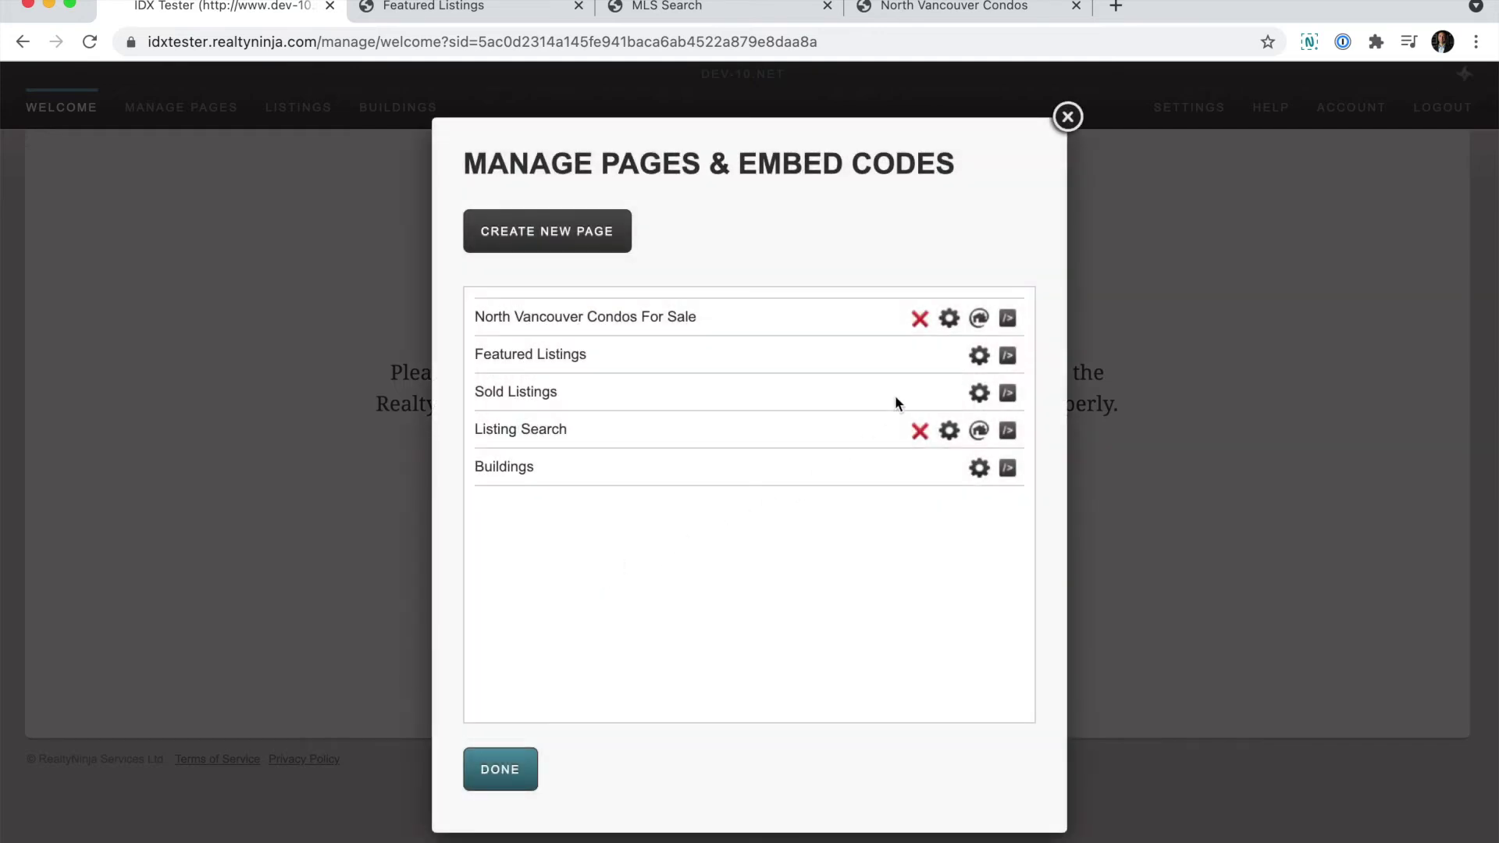
- Limit the page's search to Condos in North Vancouver, keep default order, and apply
click(979, 319)
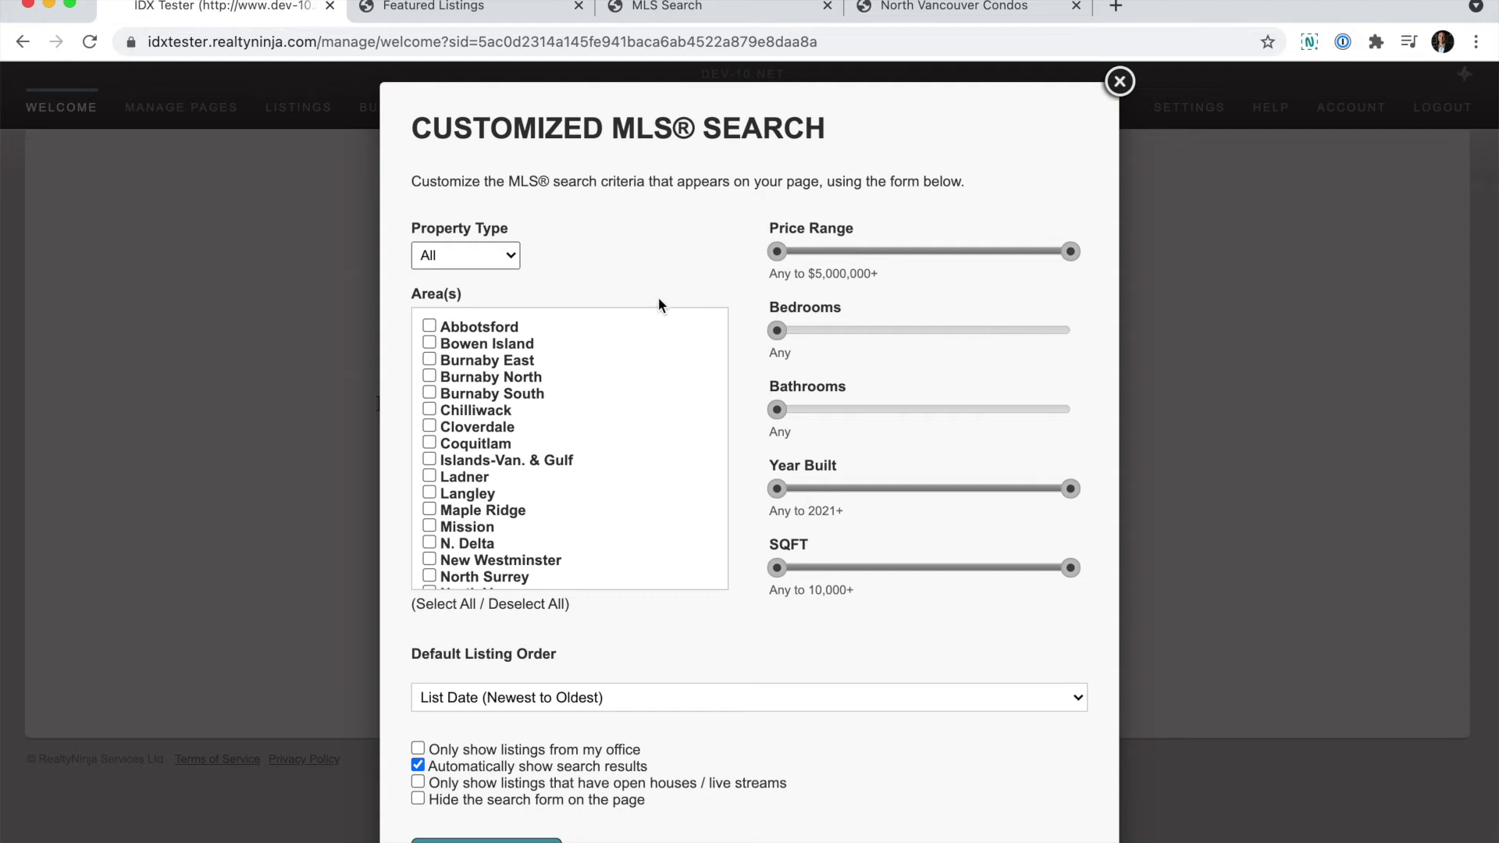
click(451, 268)
click(455, 281)
scroll(493, 442, down, 3)
scroll(494, 442, down, 1)
click(430, 436)
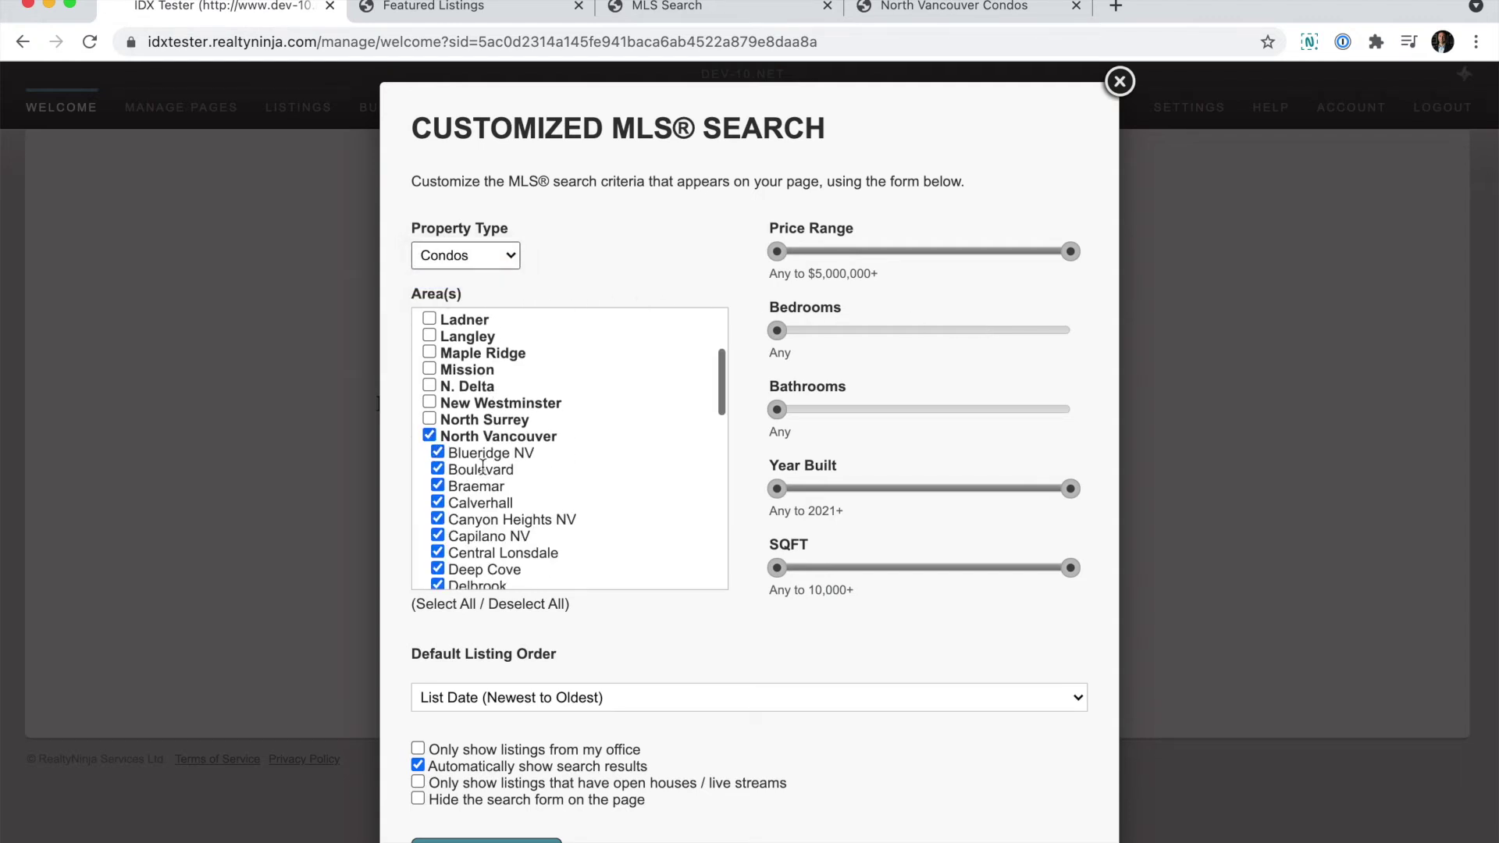
scroll(509, 459, down, 3)
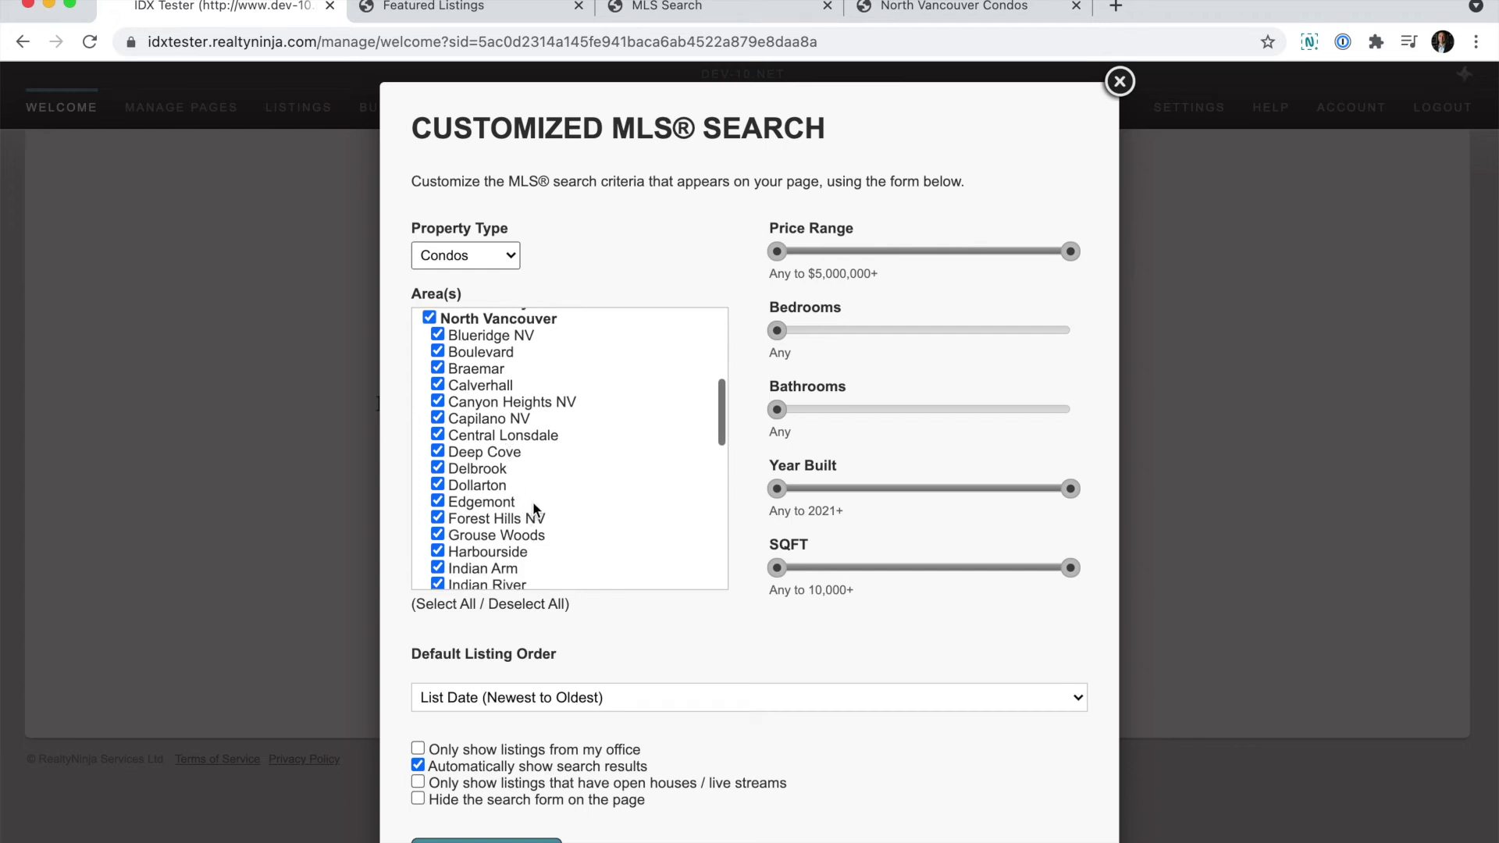
scroll(537, 516, up, 1)
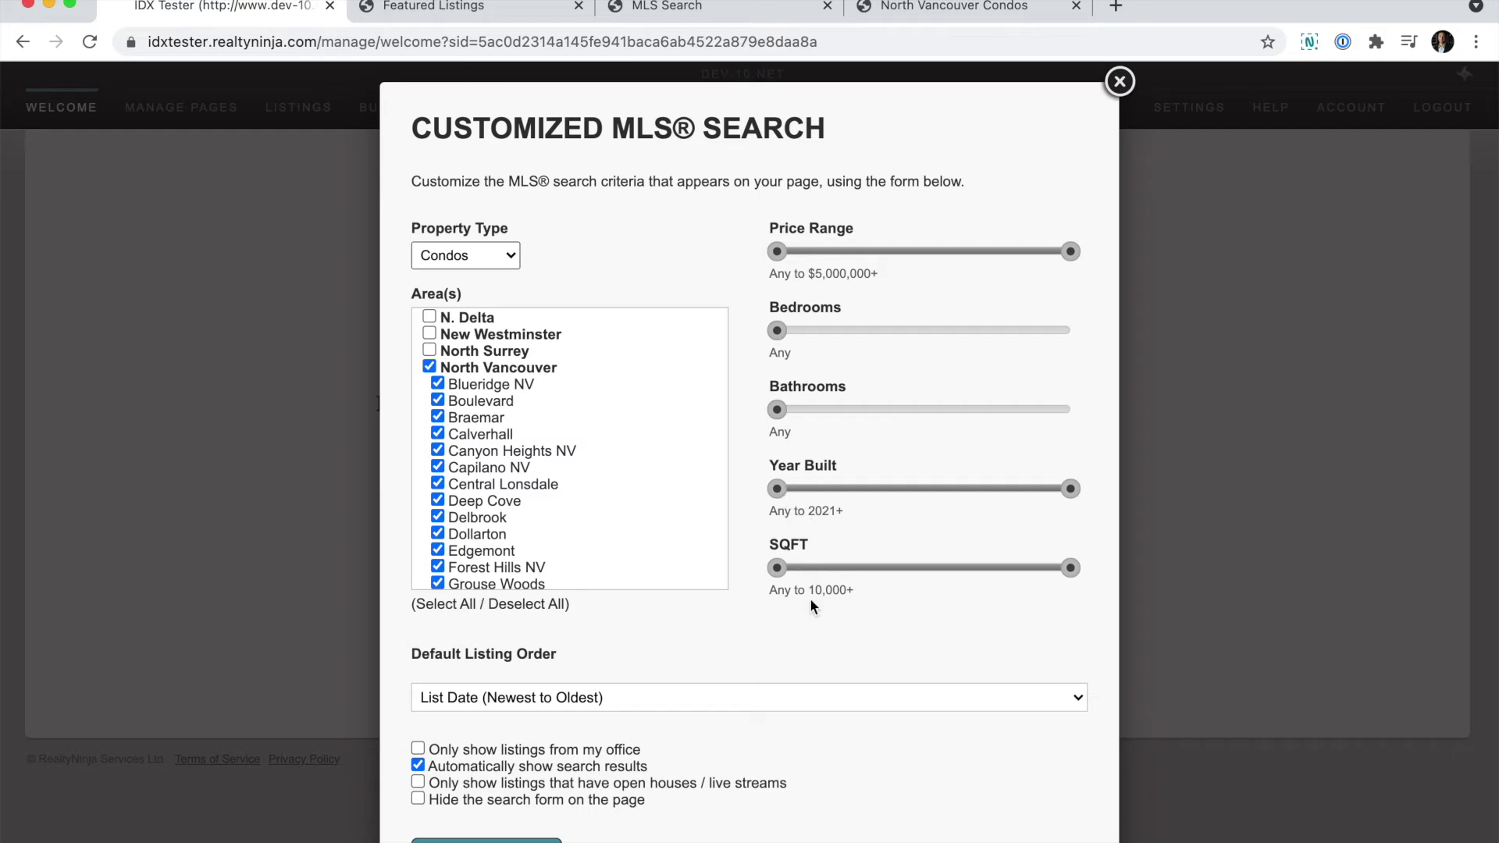
click(668, 702)
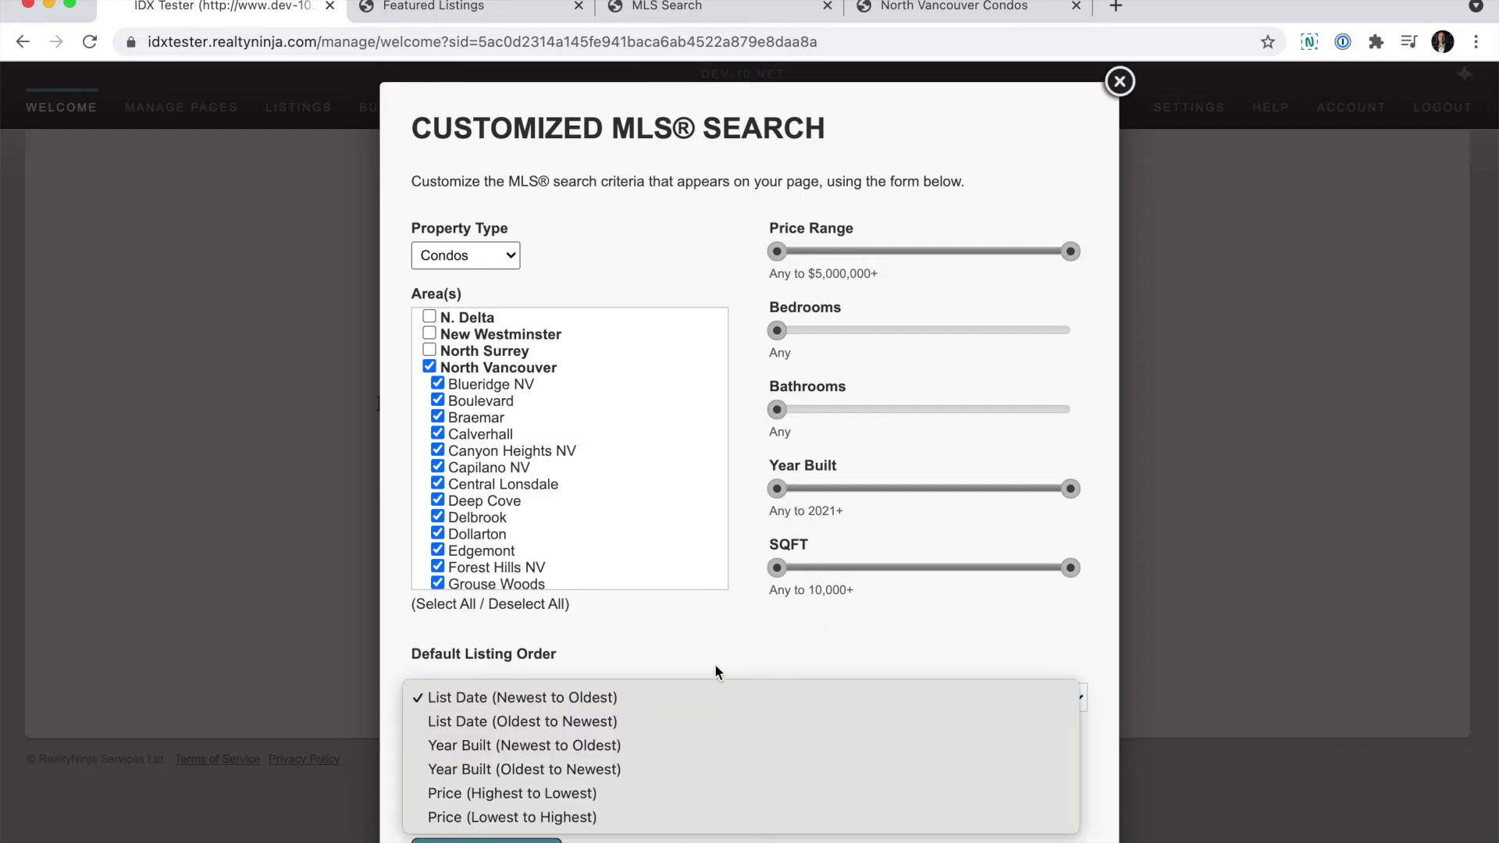
click(734, 648)
scroll(737, 657, down, 1)
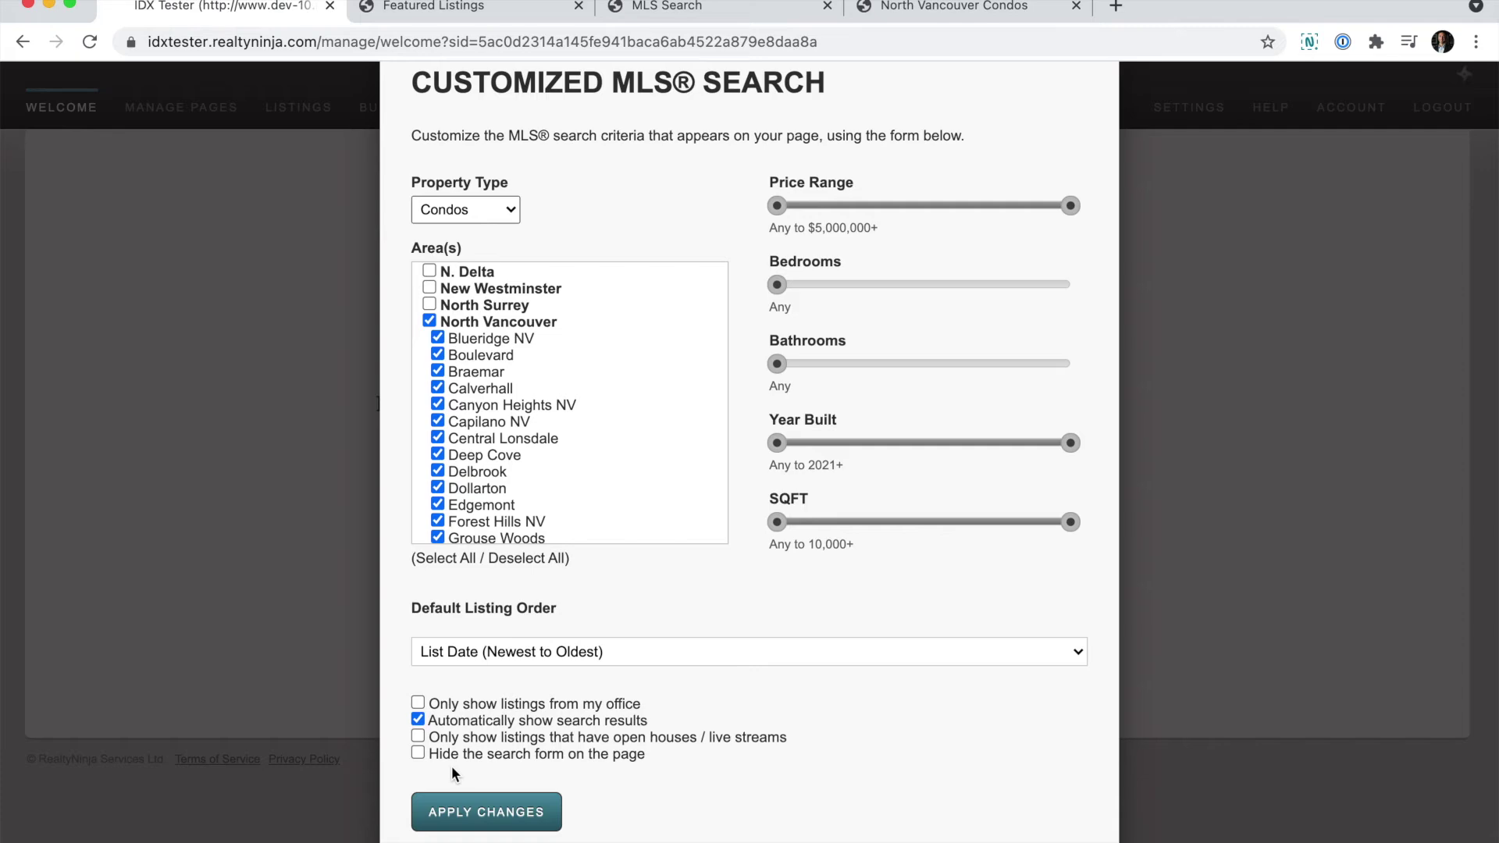
click(480, 819)
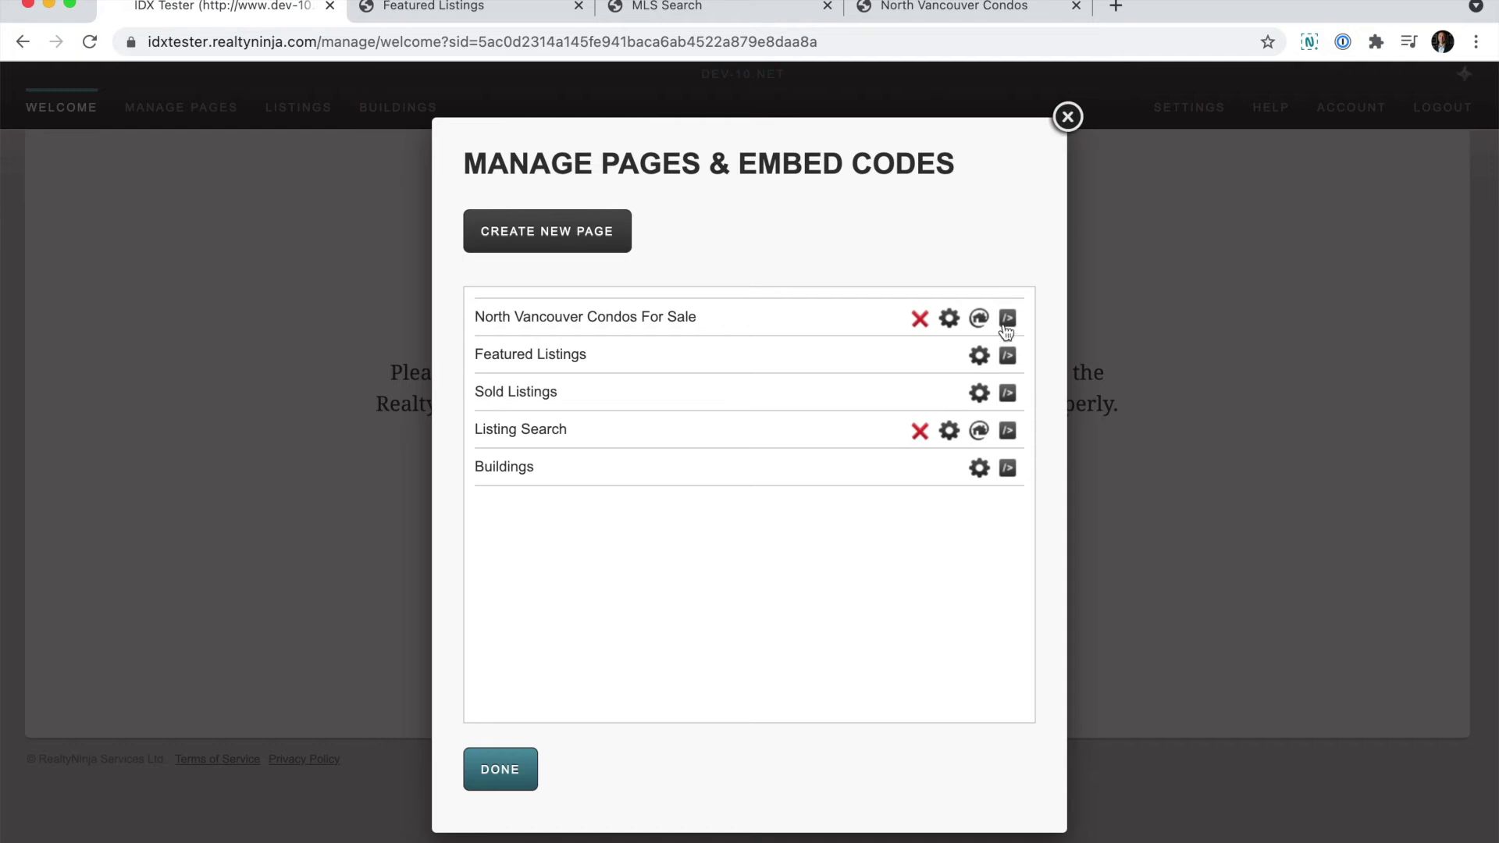
- Copy the page's embed code into north-vancouver-condos.html below its heading
click(1006, 328)
drag(685, 578, 438, 478)
key(super+c)
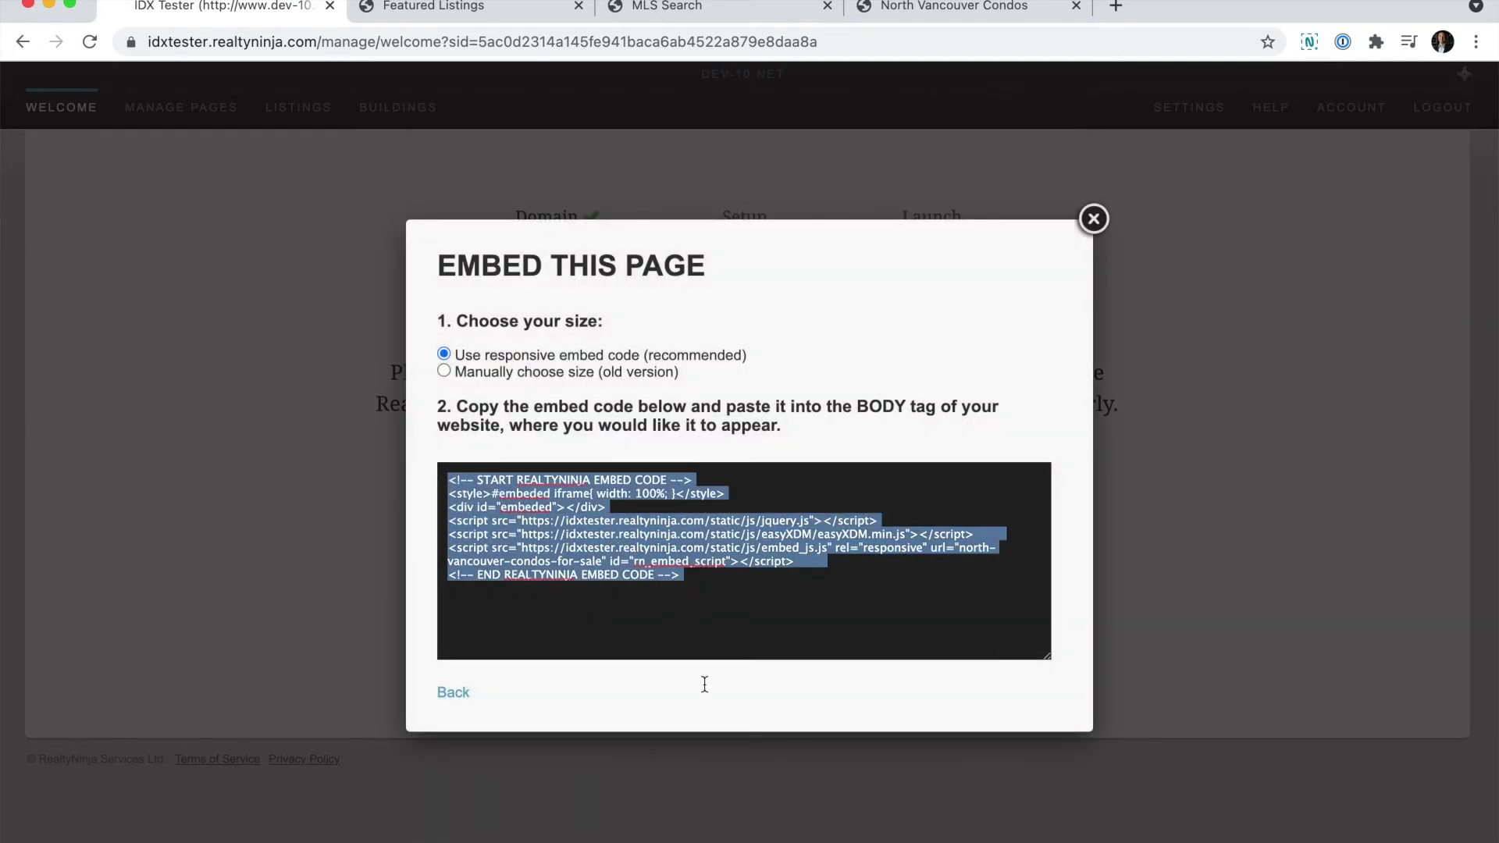
click(846, 838)
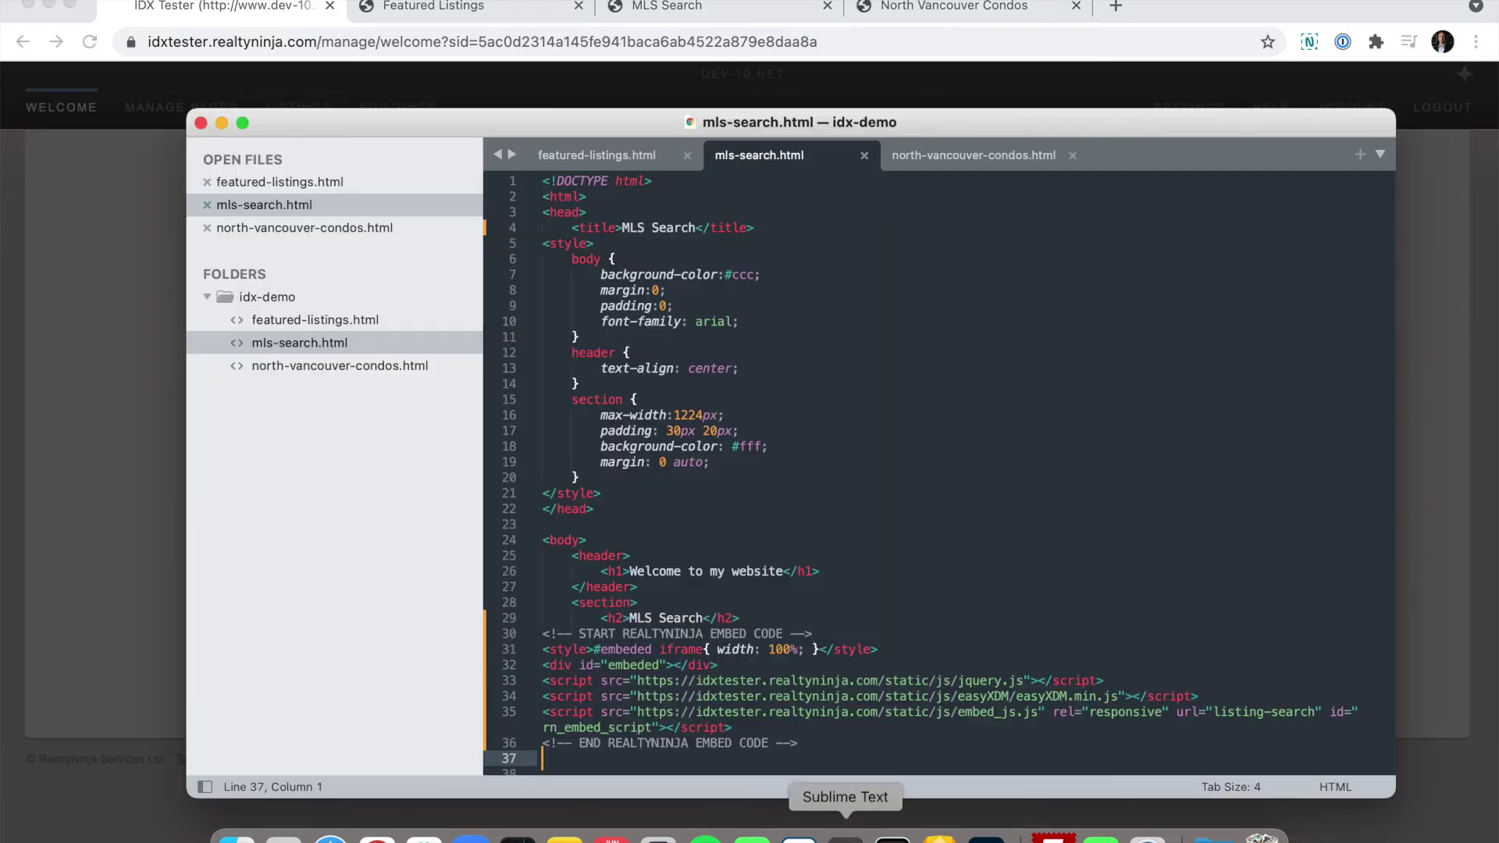
click(959, 156)
click(587, 654)
key(super+v)
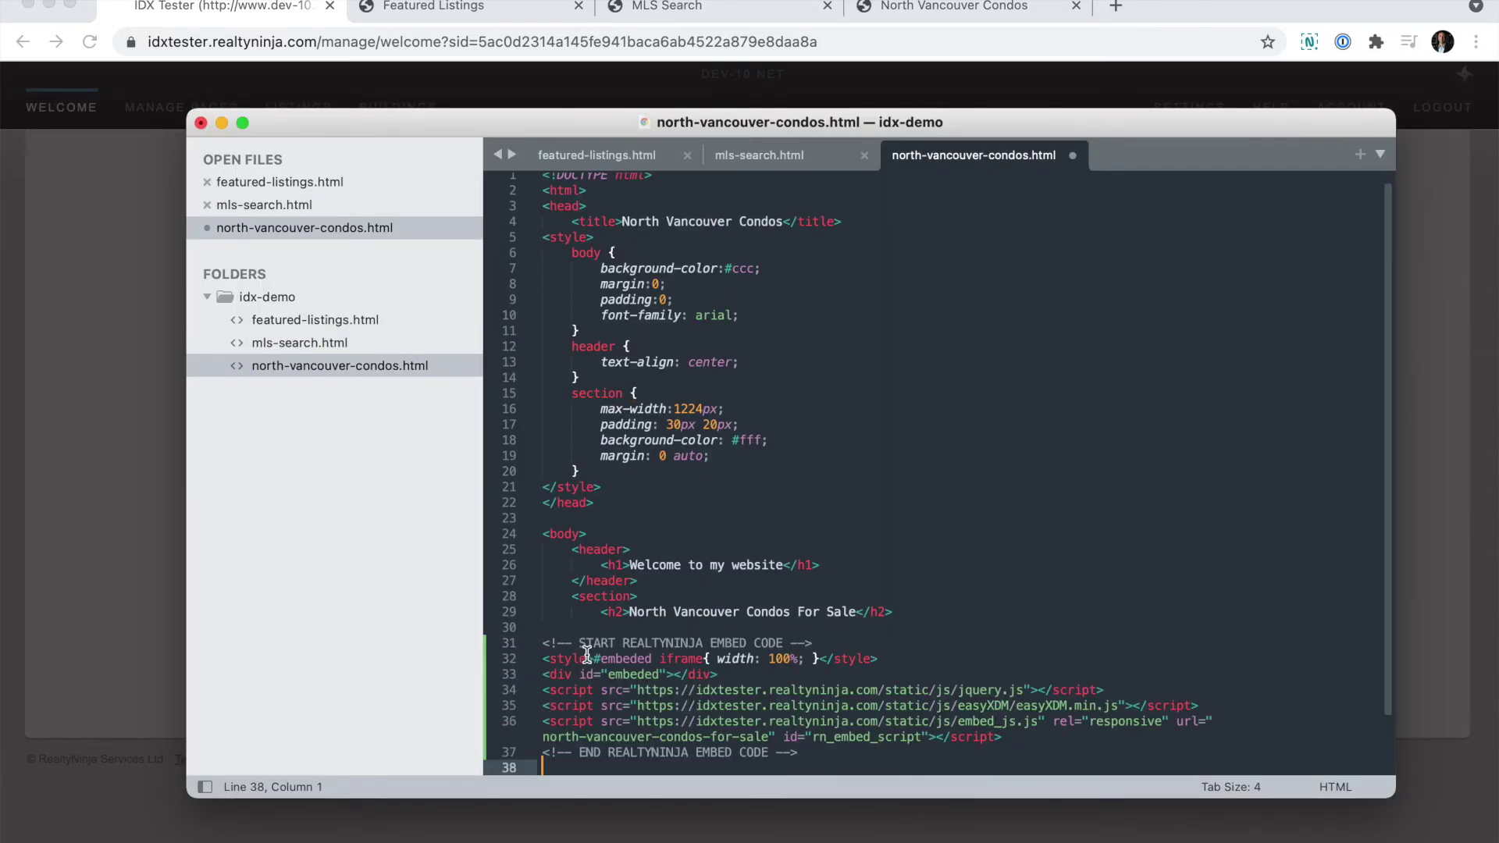
- Upload the three HTML files to the server with FileZilla
click(1053, 838)
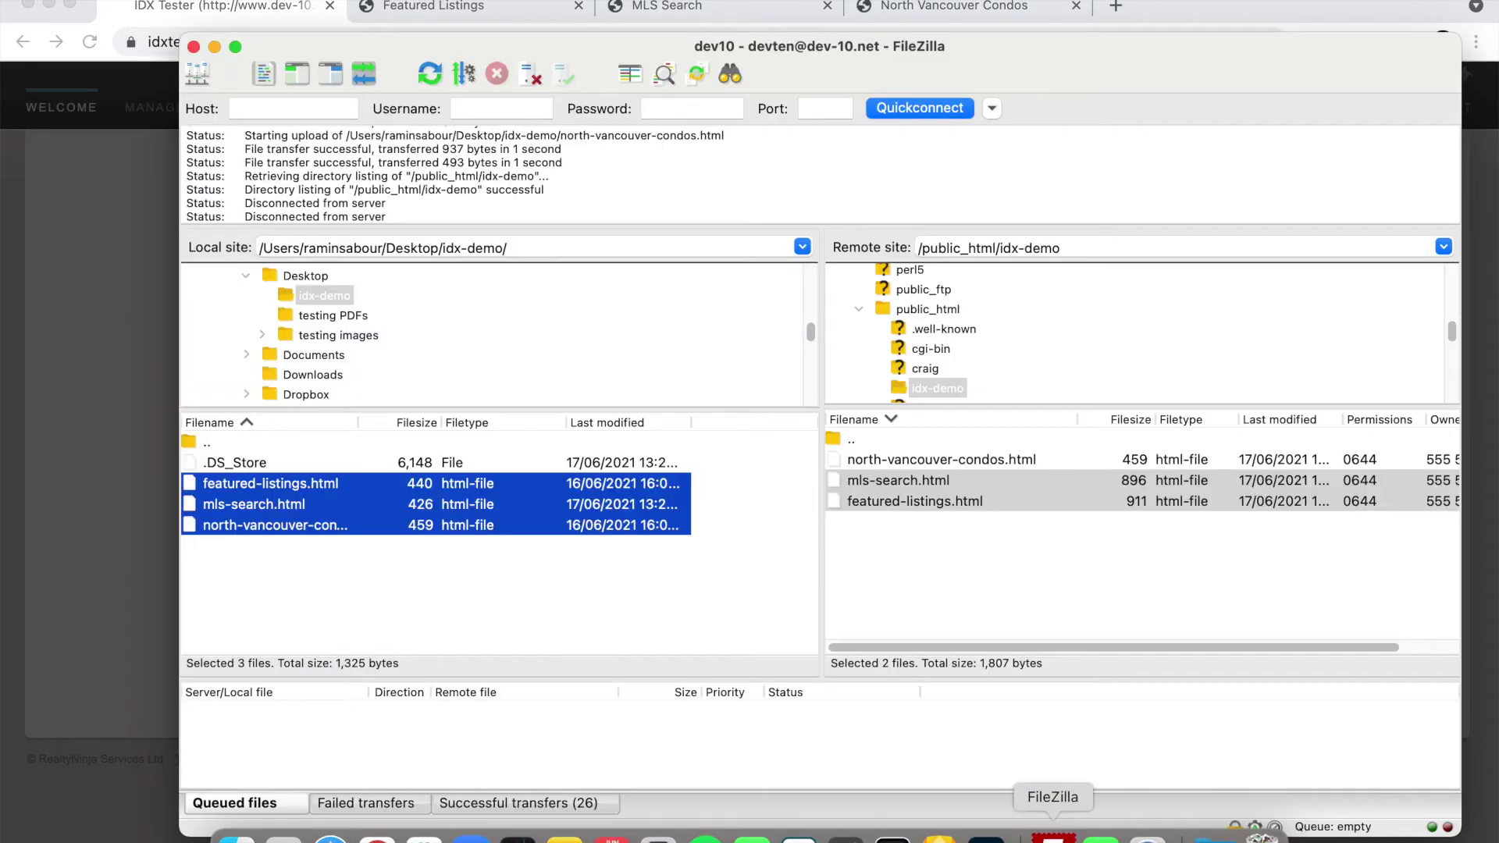
drag(275, 503, 991, 533)
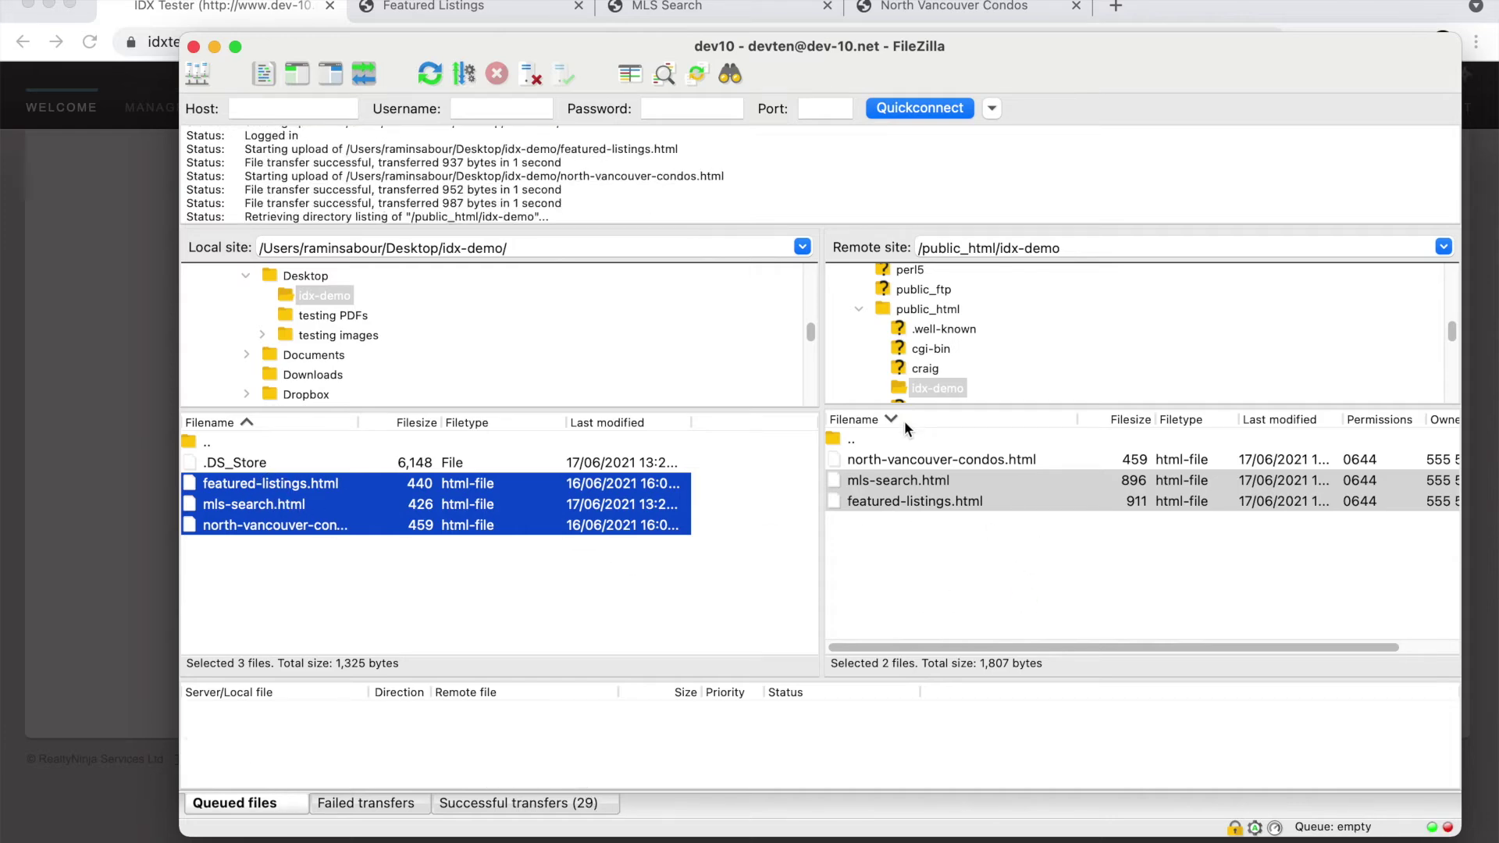
click(980, 8)
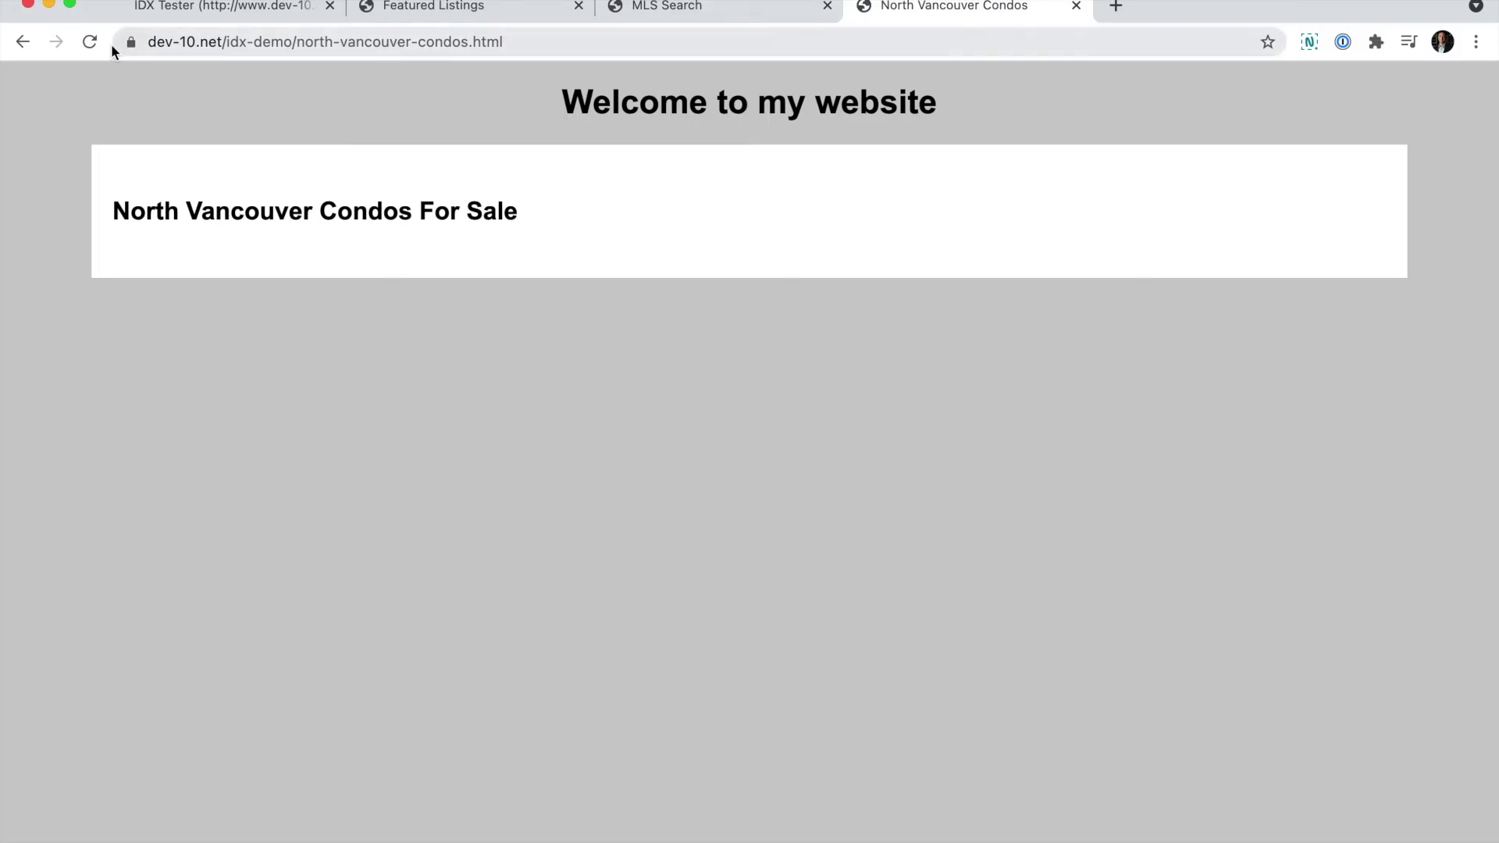
- Reload the North Vancouver Condos page and scroll through its 286 condo listings
click(90, 41)
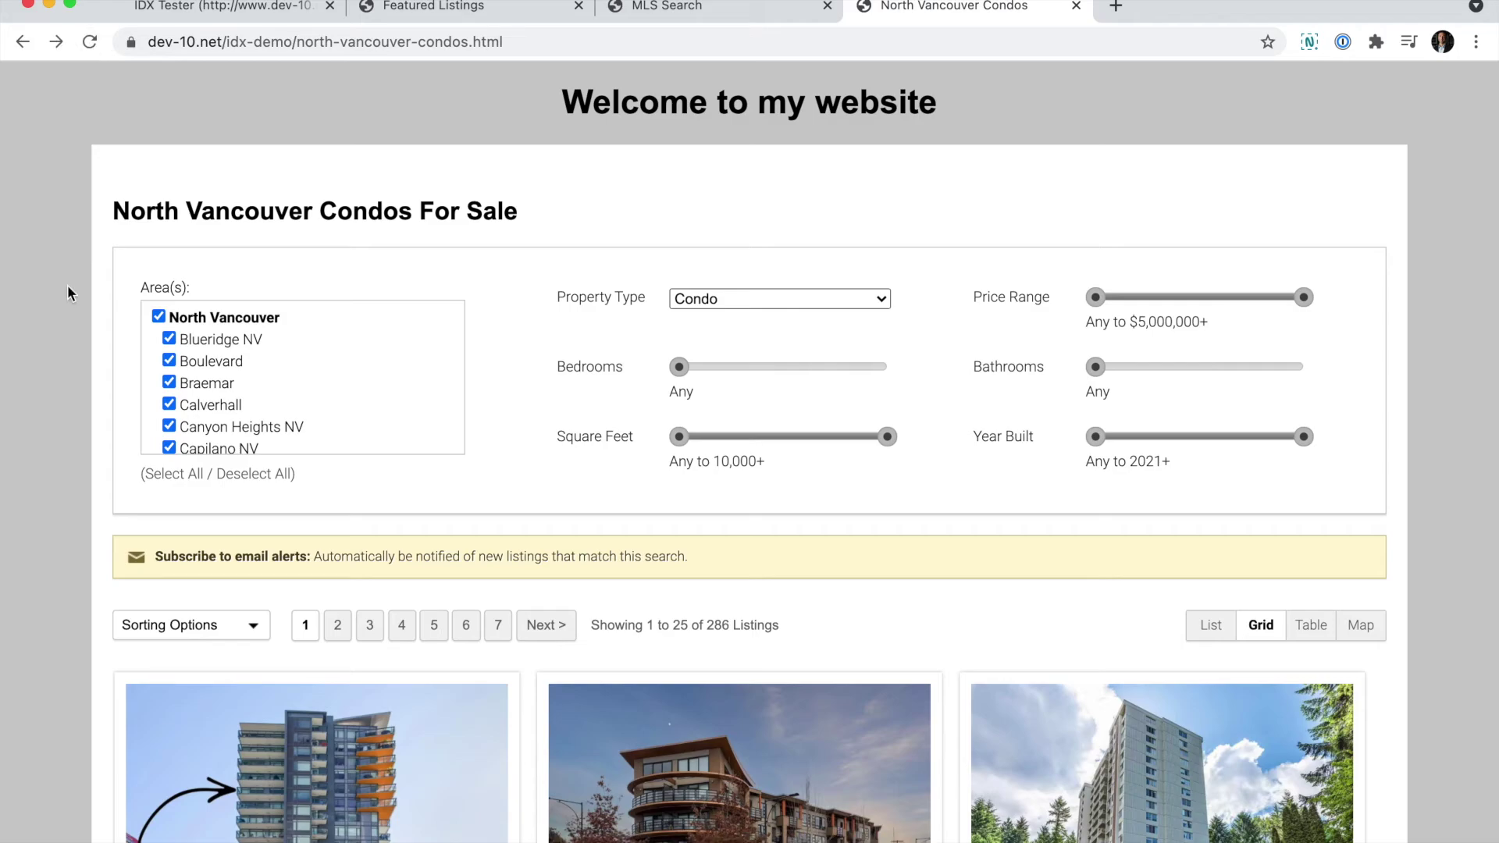
scroll(68, 294, down, 10)
scroll(67, 293, up, 5)
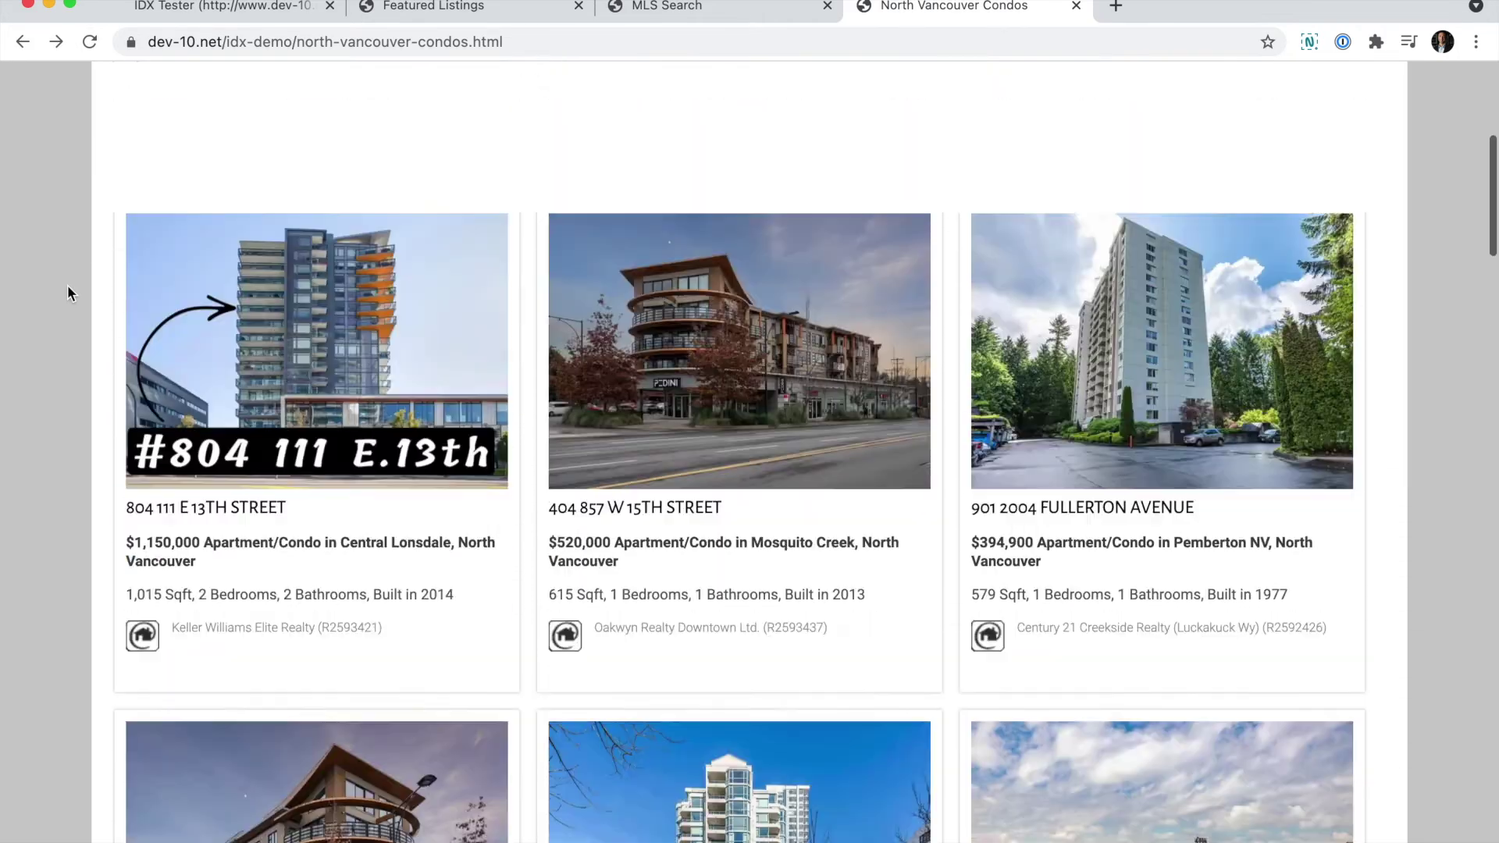
scroll(67, 287, up, 5)
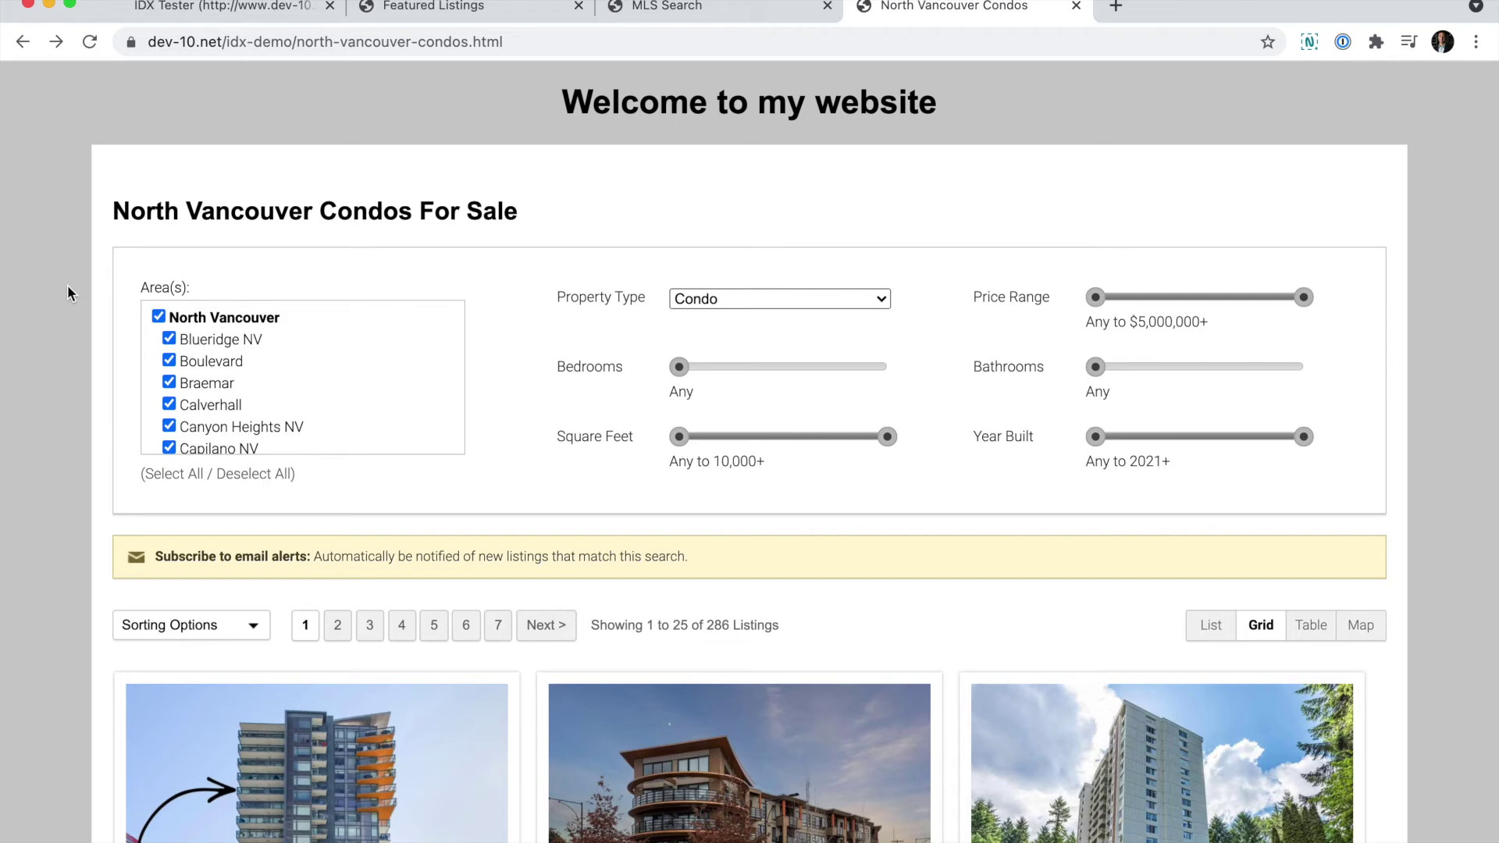
- Close the pages and embed codes list and open the listings management section
click(234, 9)
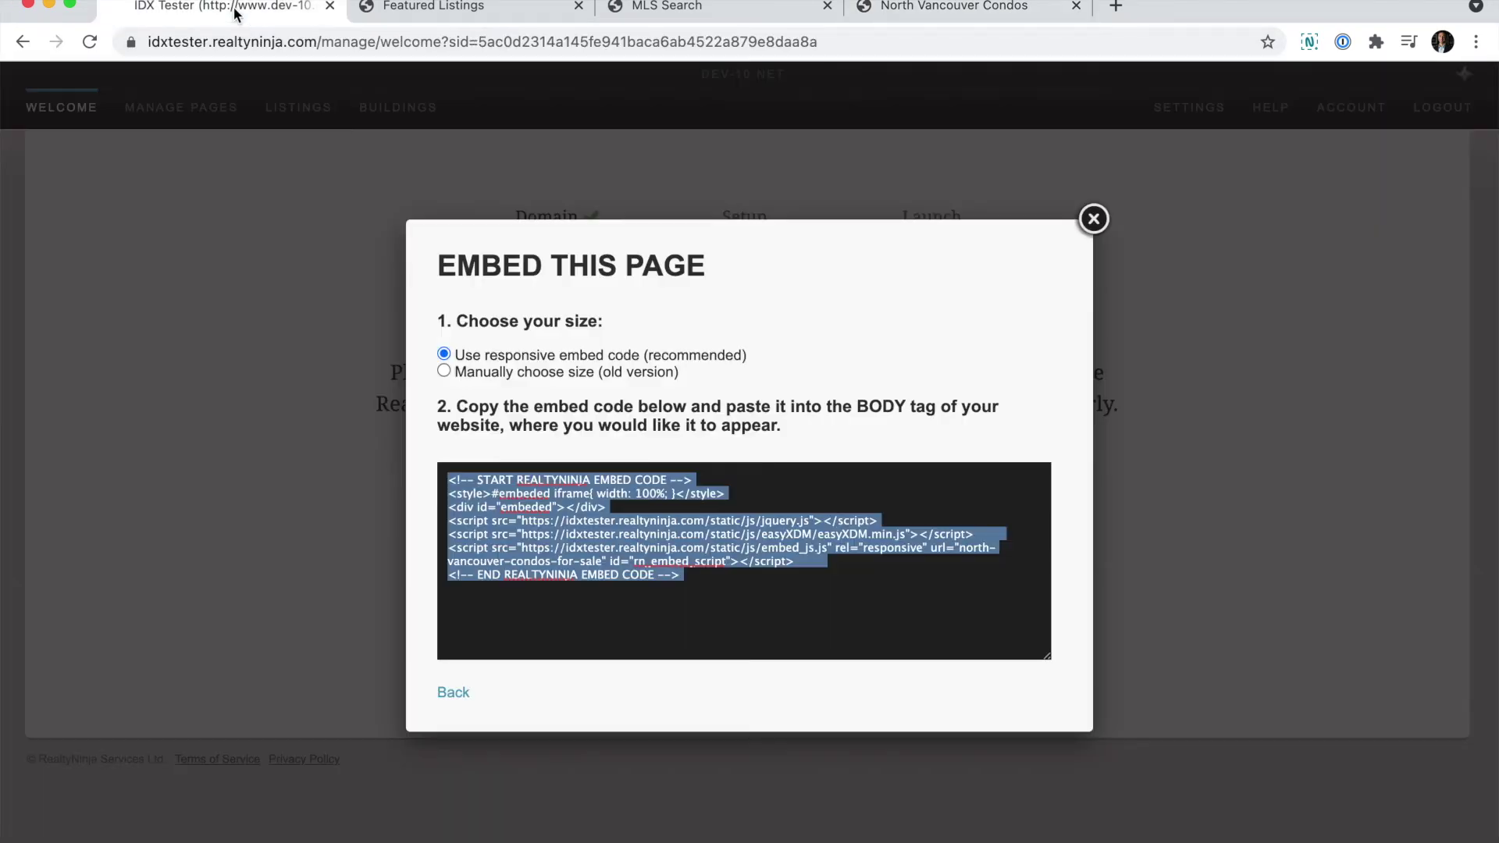
click(443, 691)
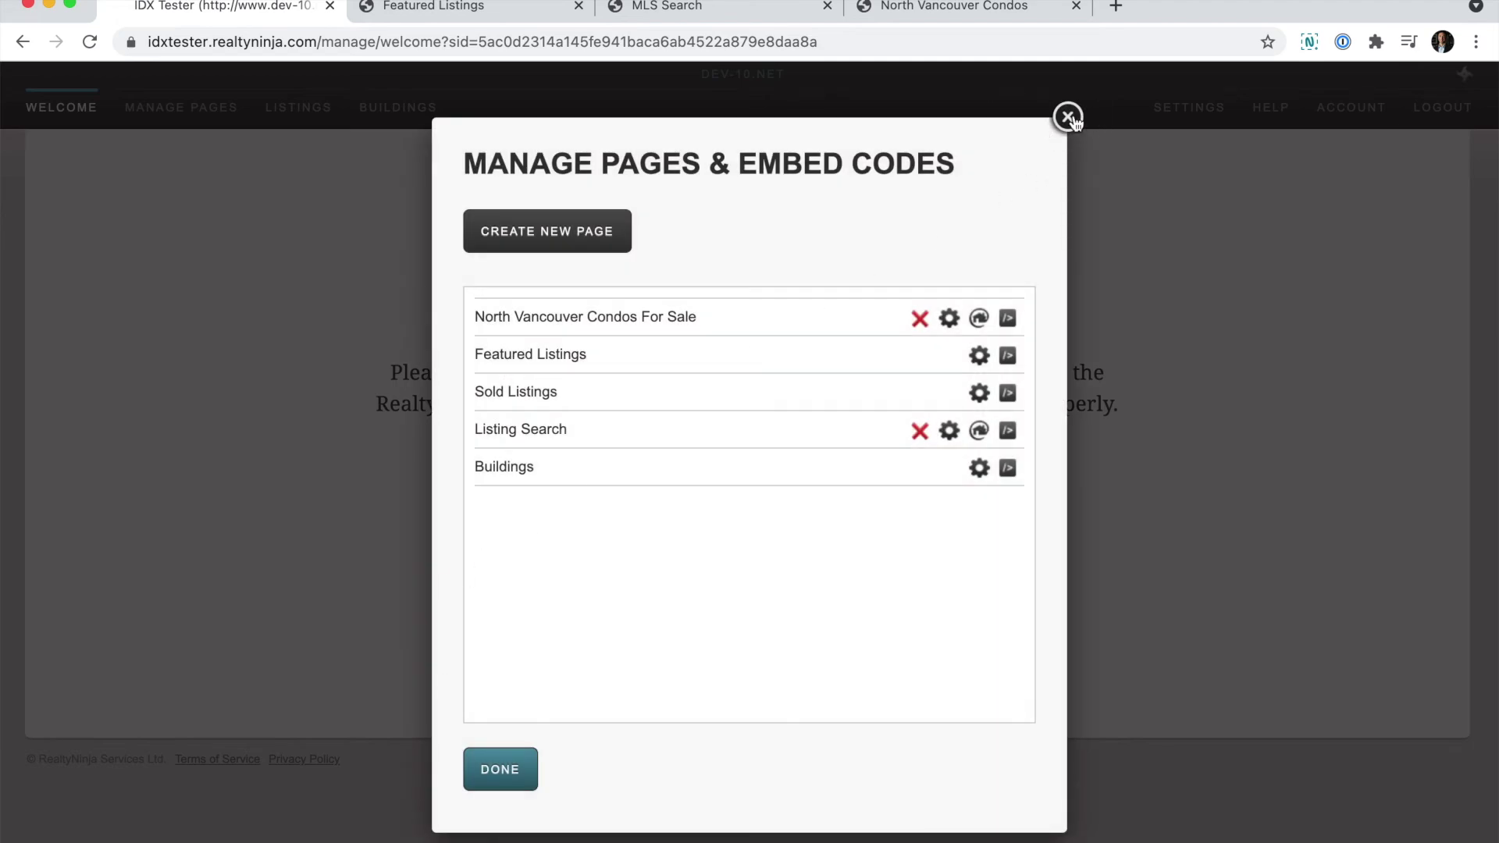
click(1068, 117)
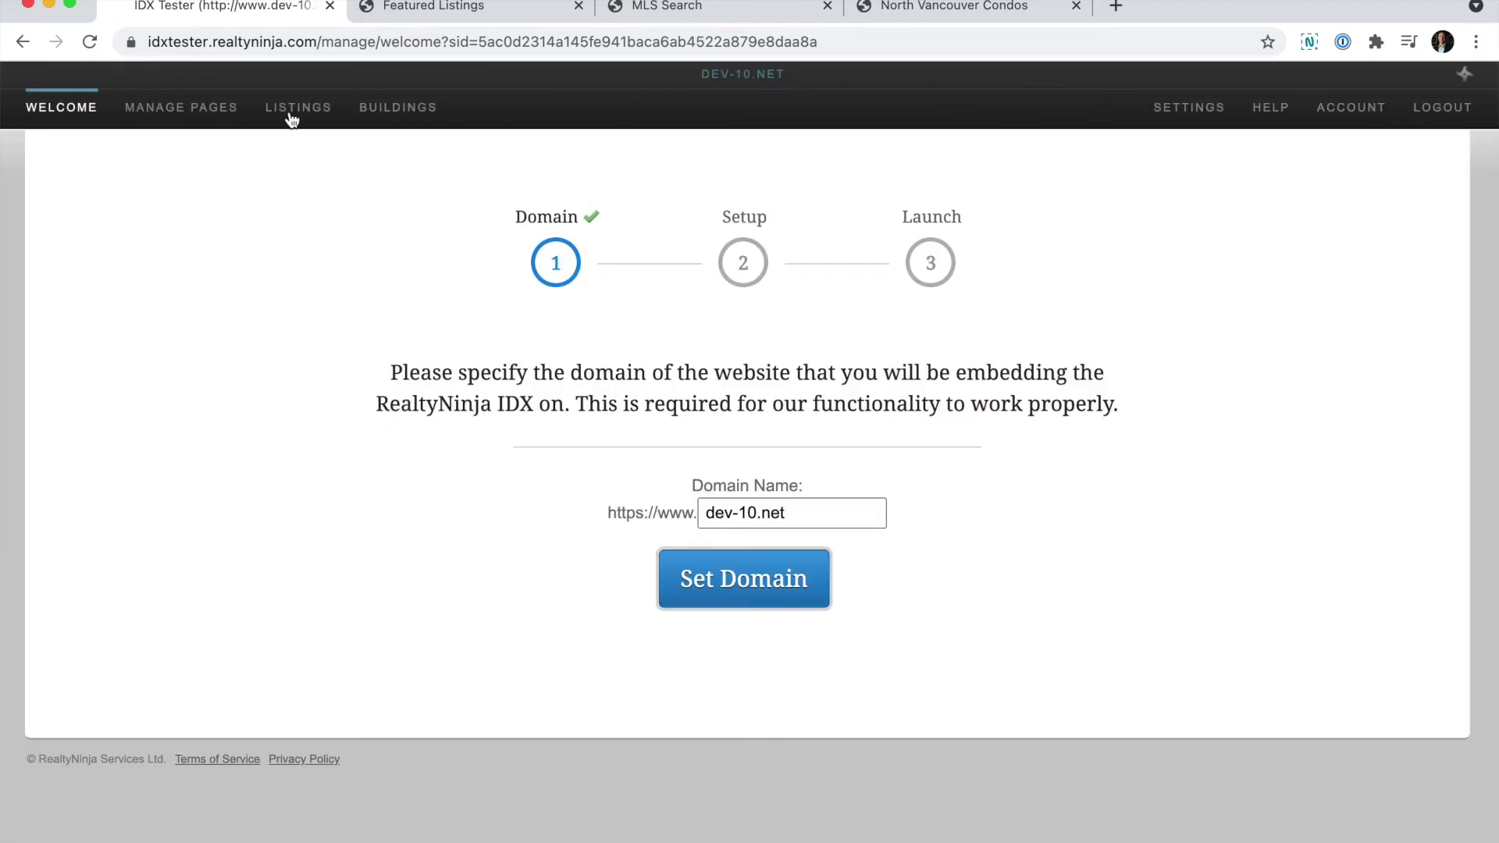
click(291, 117)
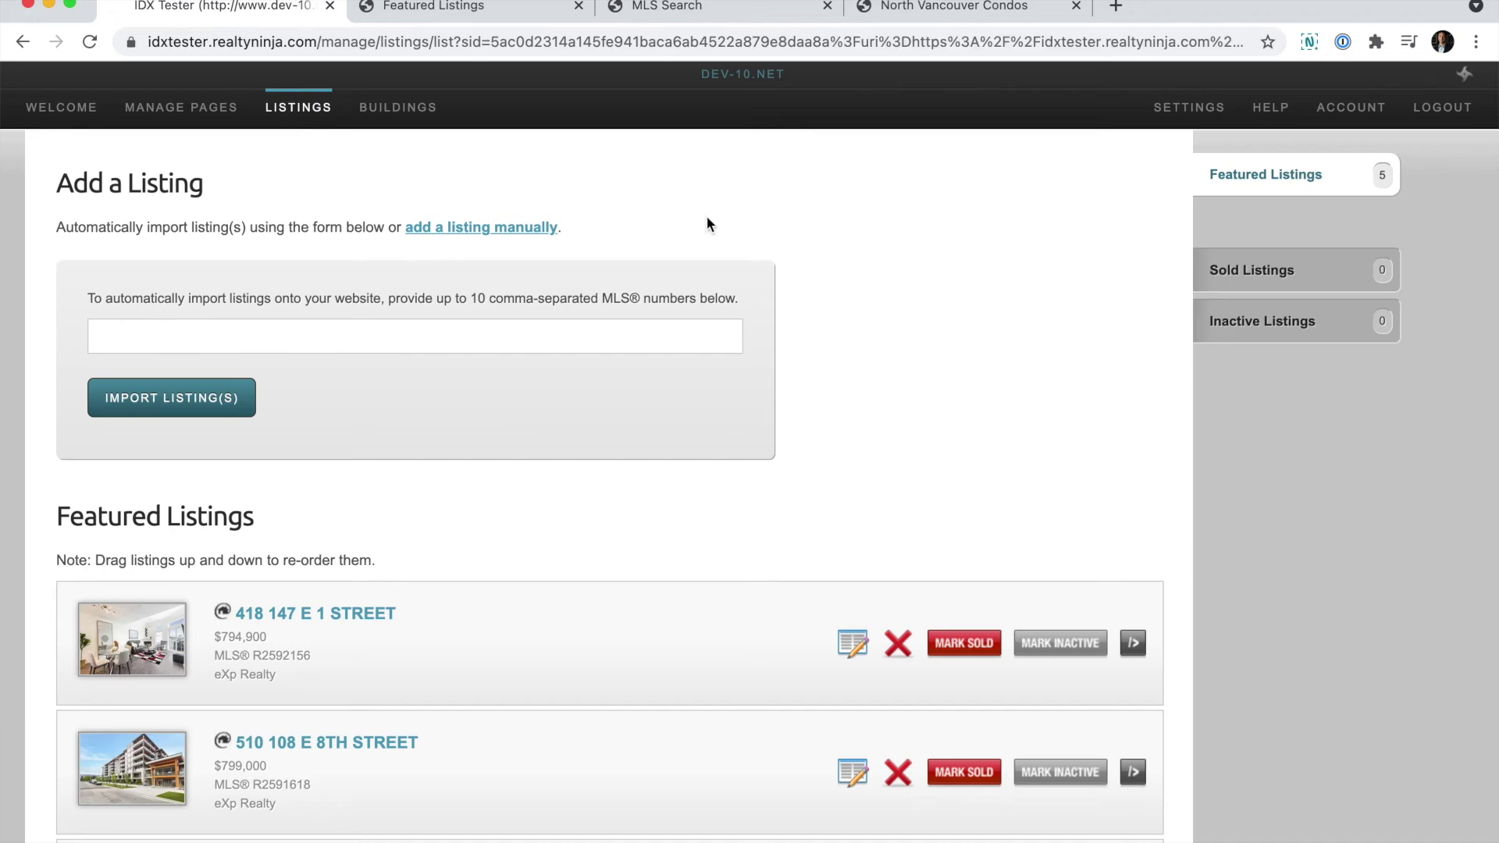
scroll(681, 392, down, 8)
scroll(681, 392, up, 10)
text(R2593529)
click(206, 396)
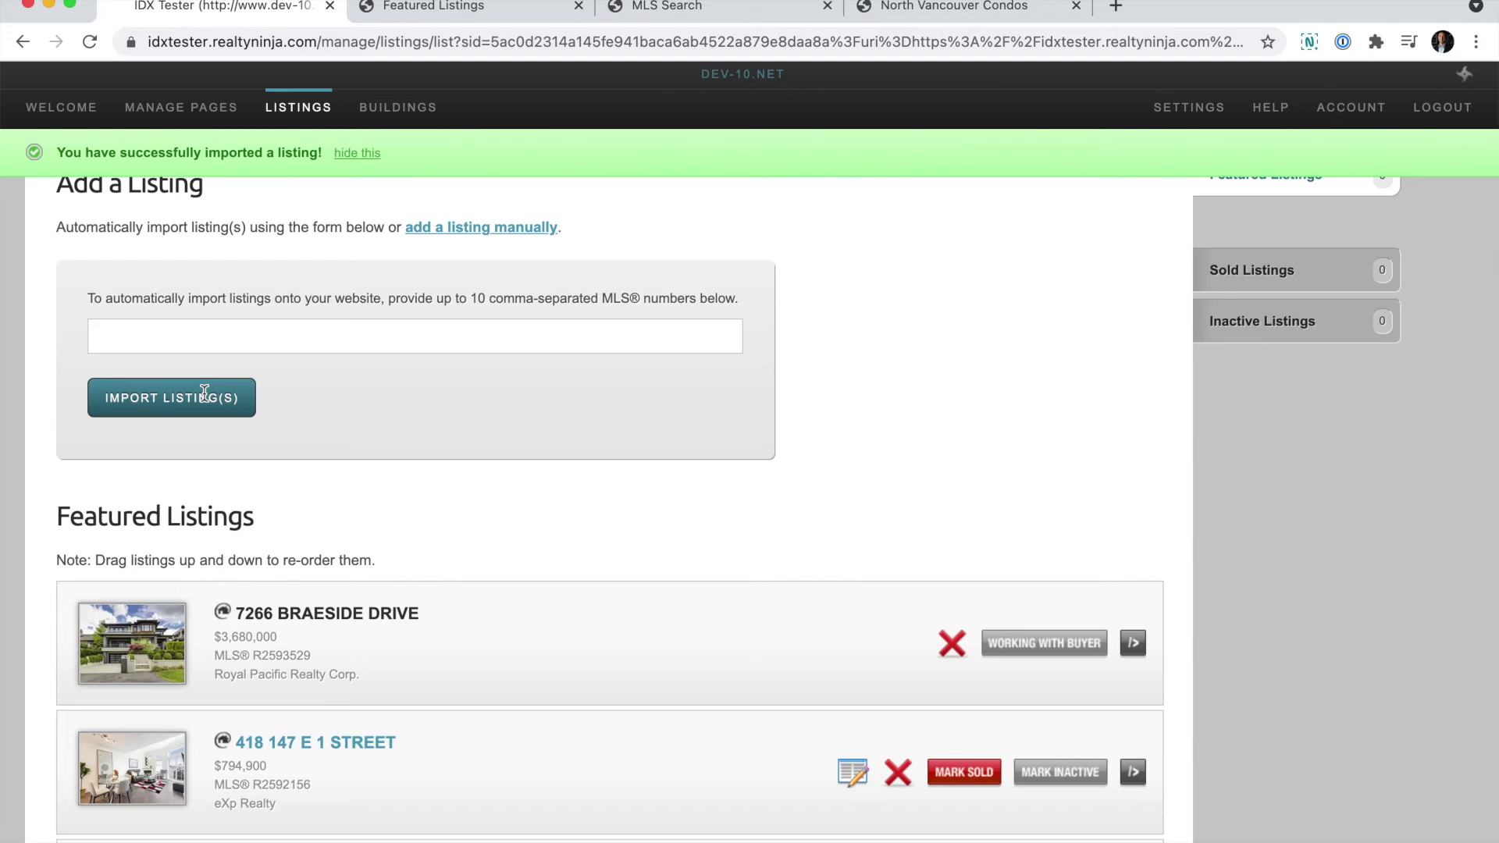
scroll(557, 636, down, 5)
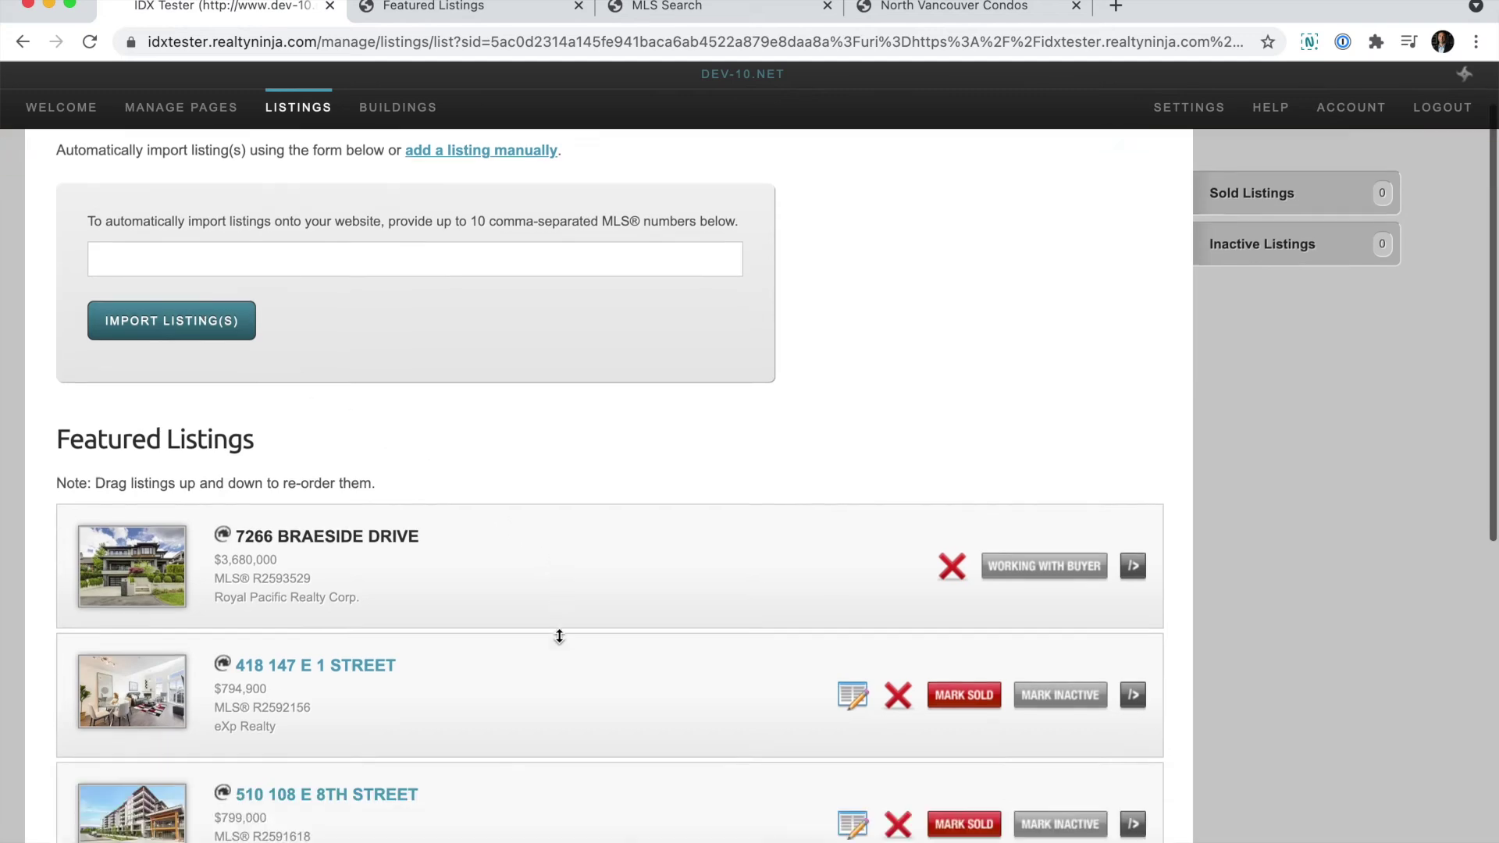
scroll(556, 636, up, 5)
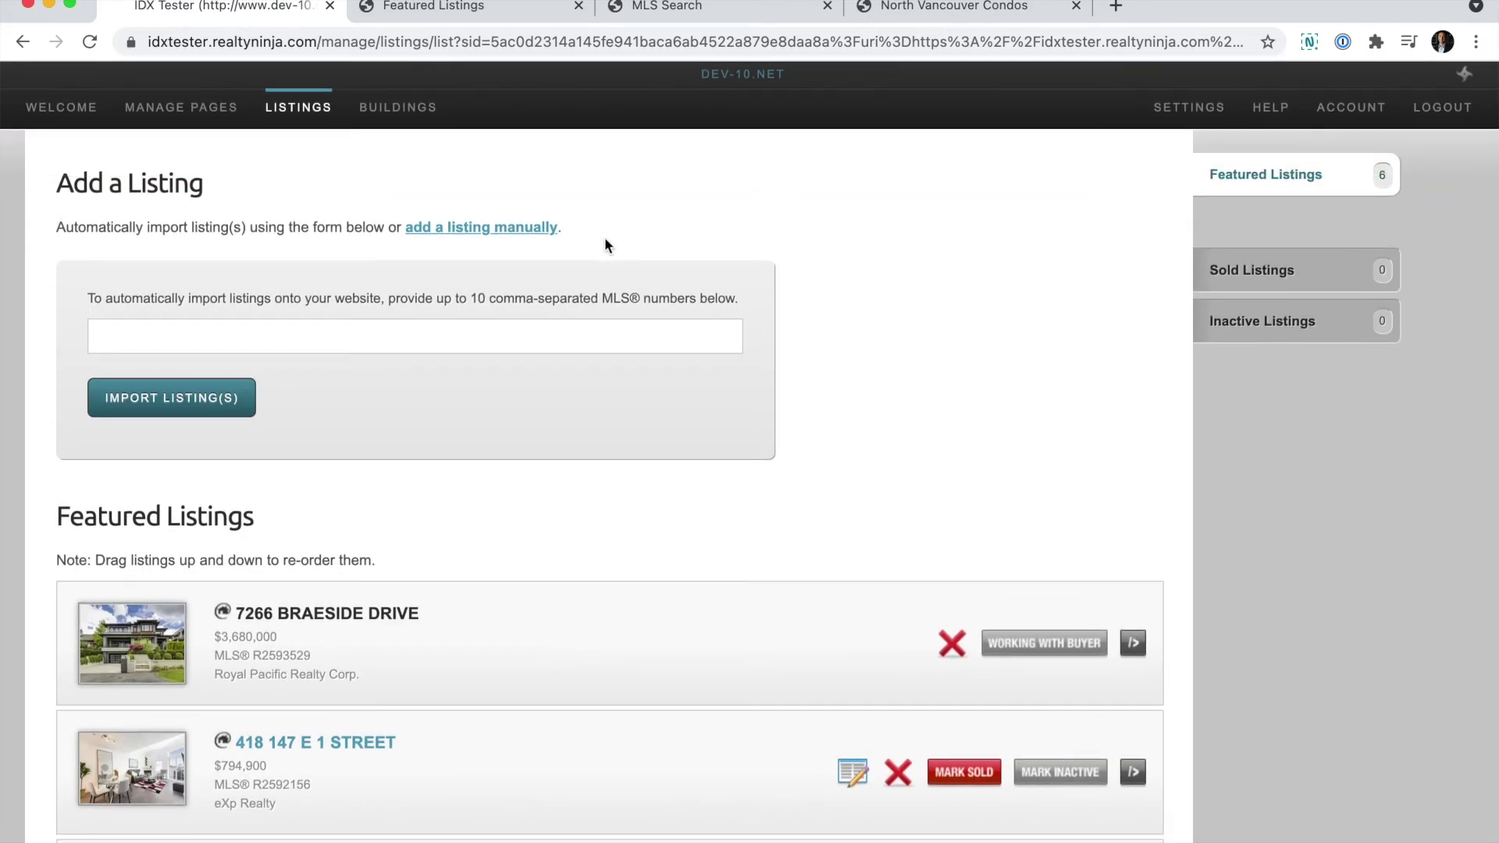
- Open the manual add-a-listing form and scroll down through its fields
click(503, 228)
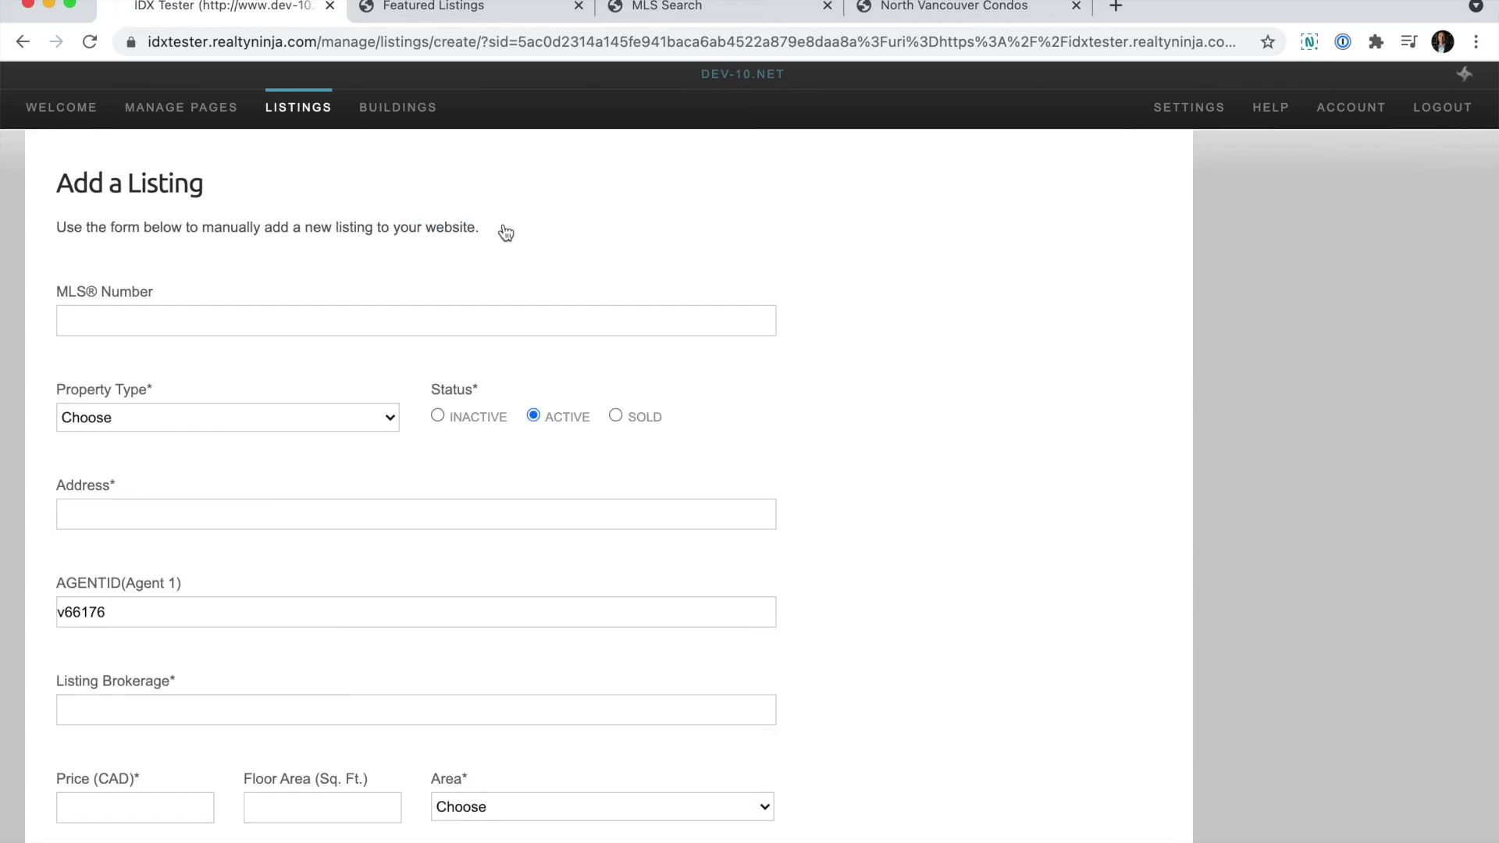
scroll(864, 353, down, 5)
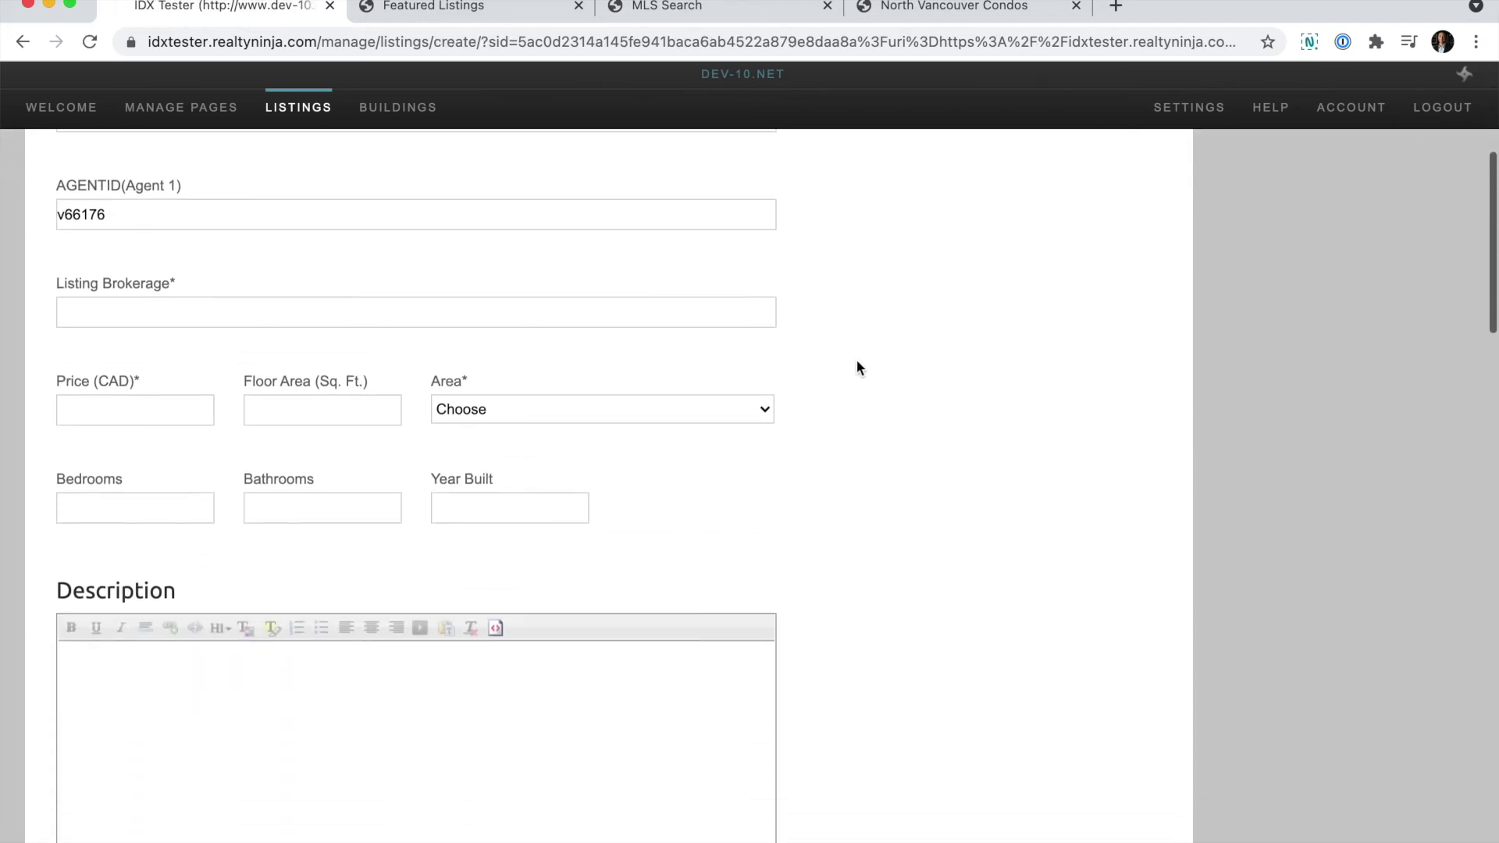
scroll(856, 362, down, 17)
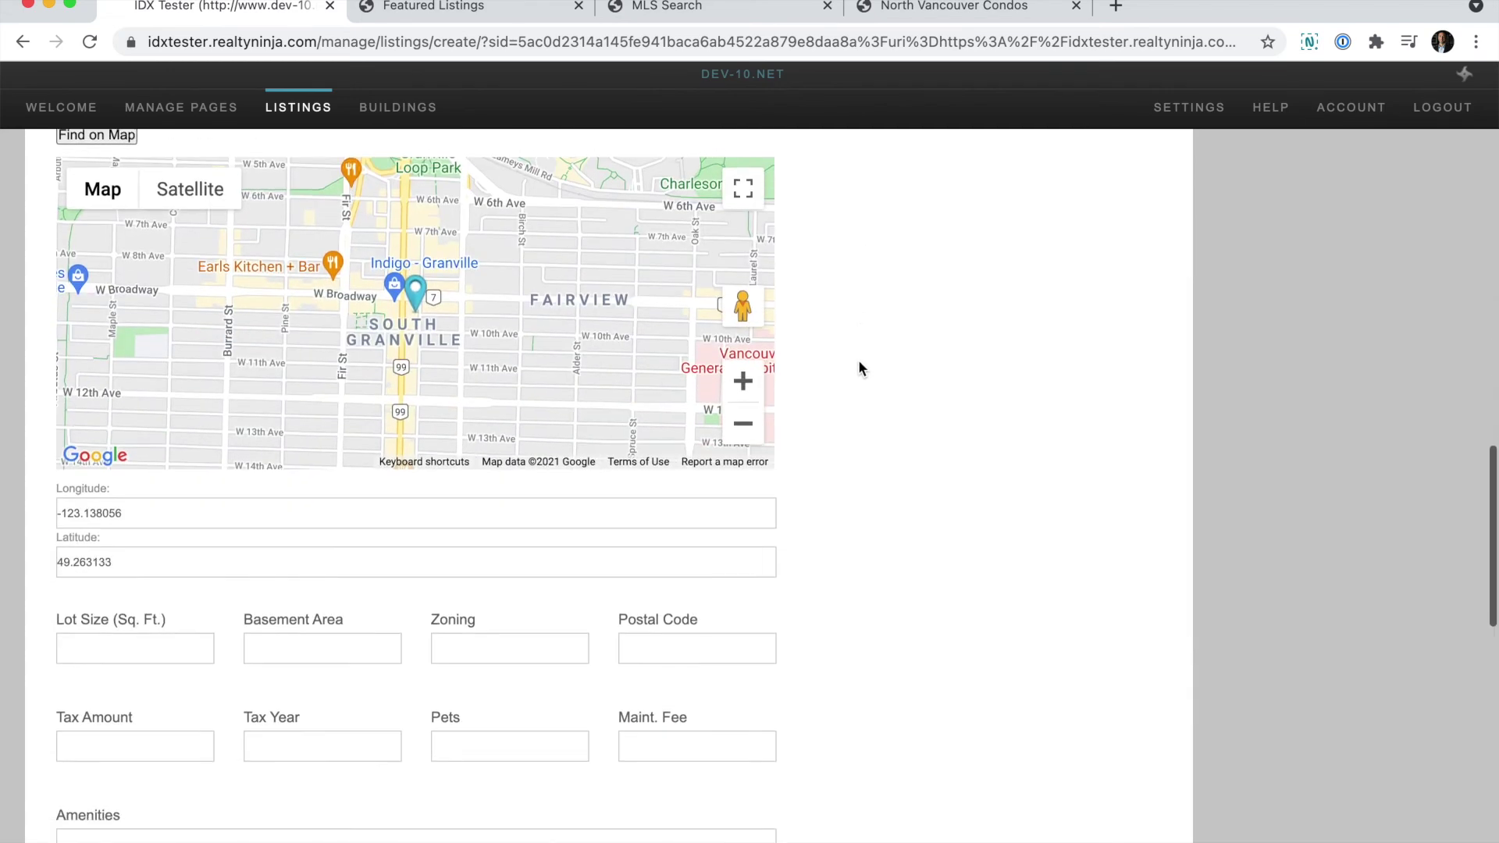
scroll(859, 363, down, 15)
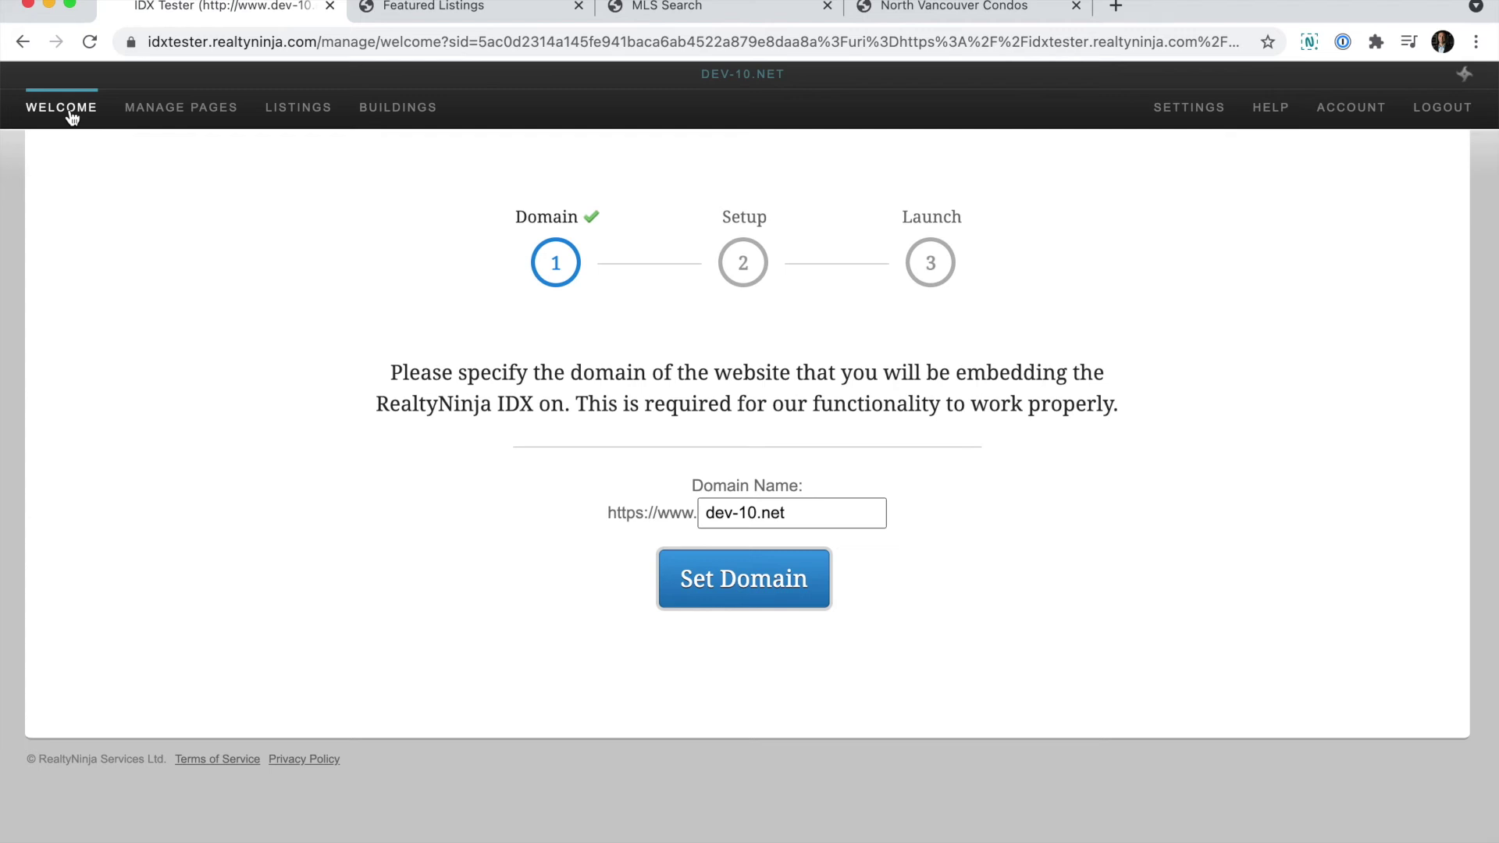
- Create a new Listings-type page named 'My Fav Listings' and close the pages list
click(202, 114)
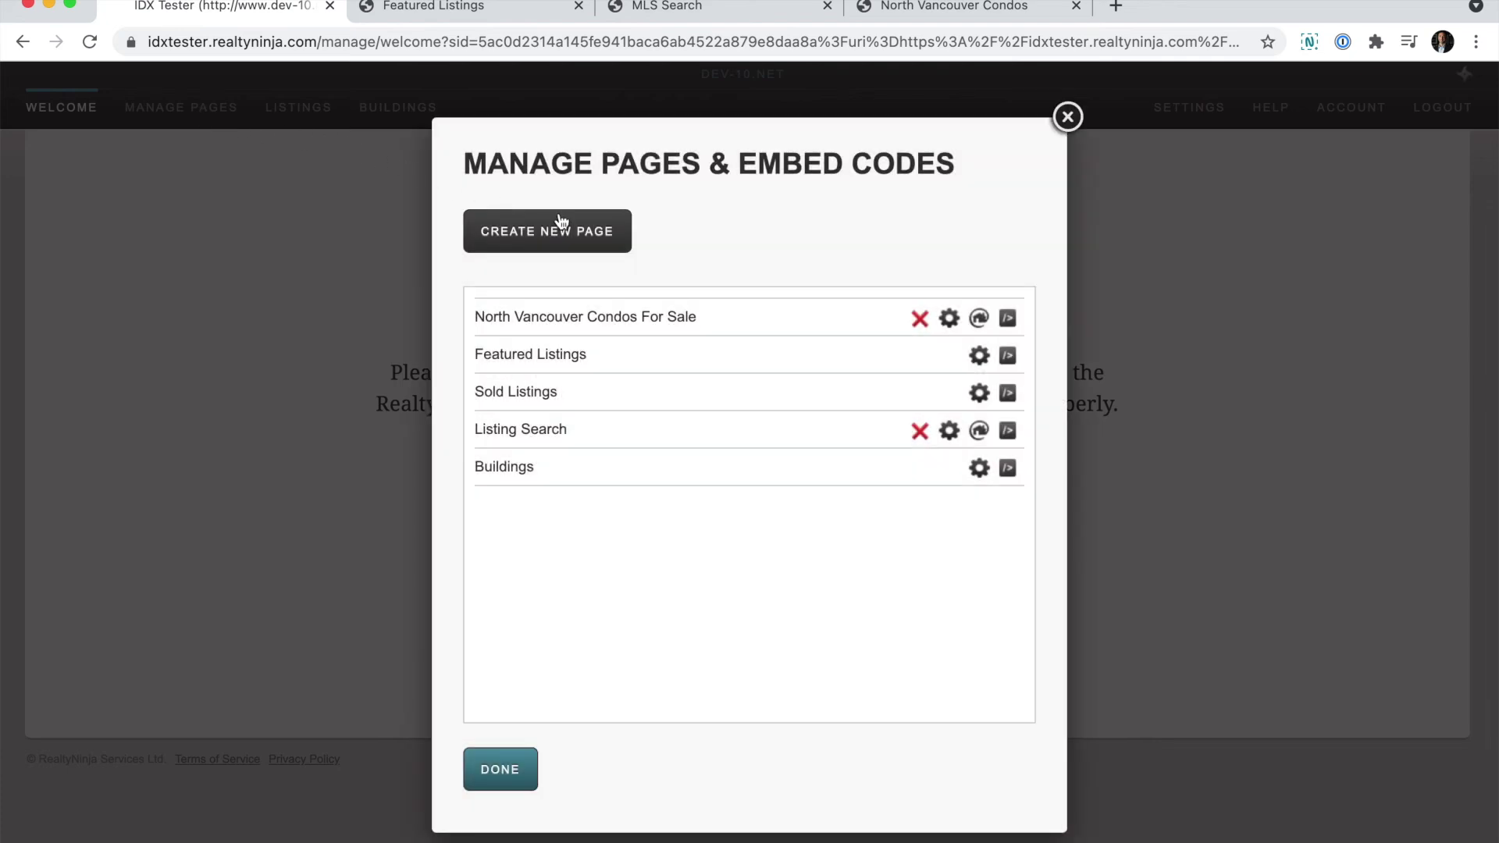
click(586, 230)
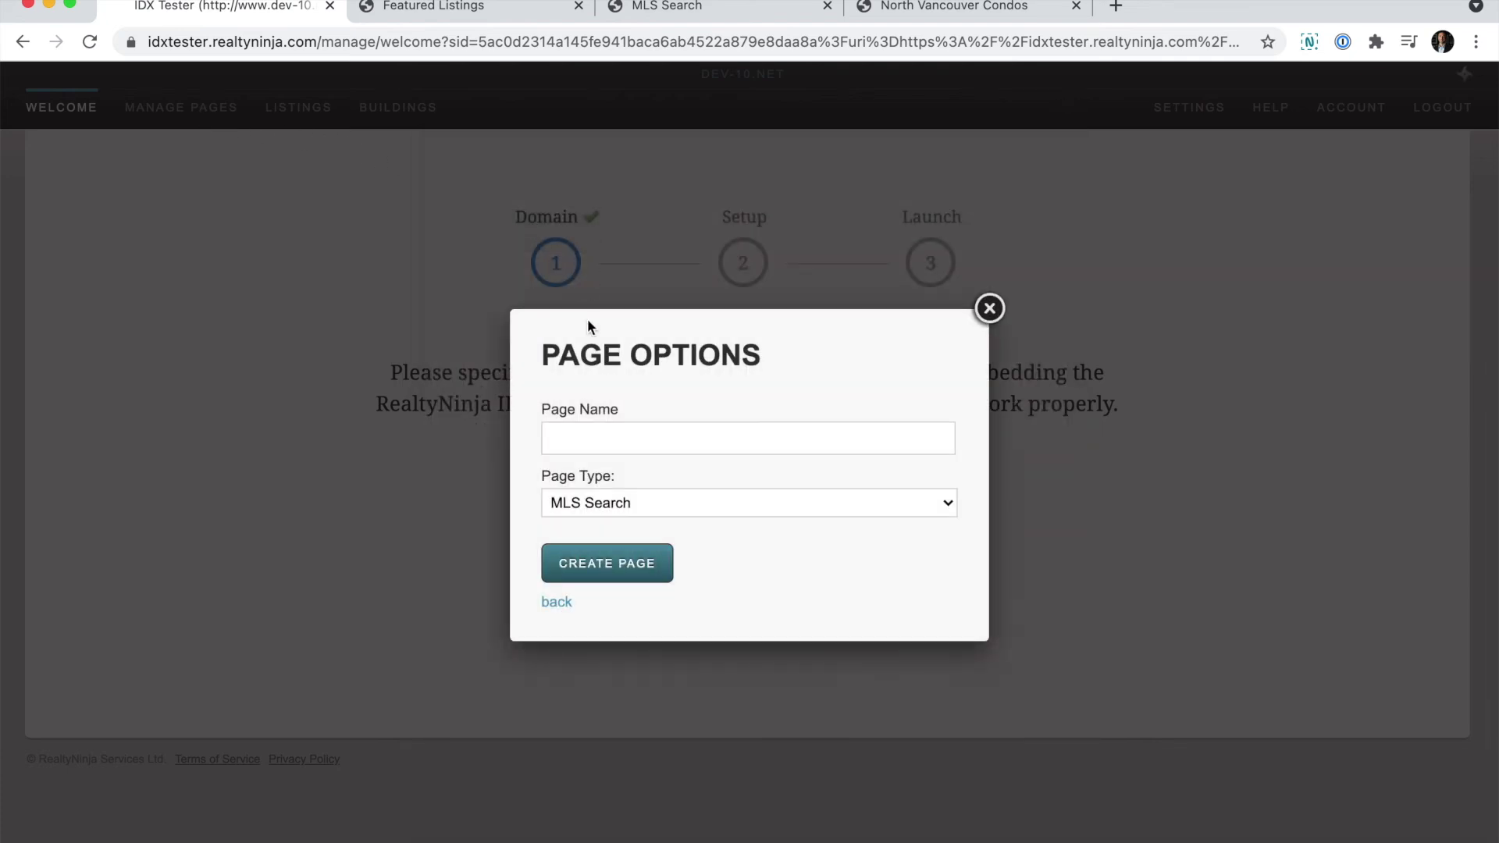
text(My Fav Listings)
click(602, 503)
click(603, 526)
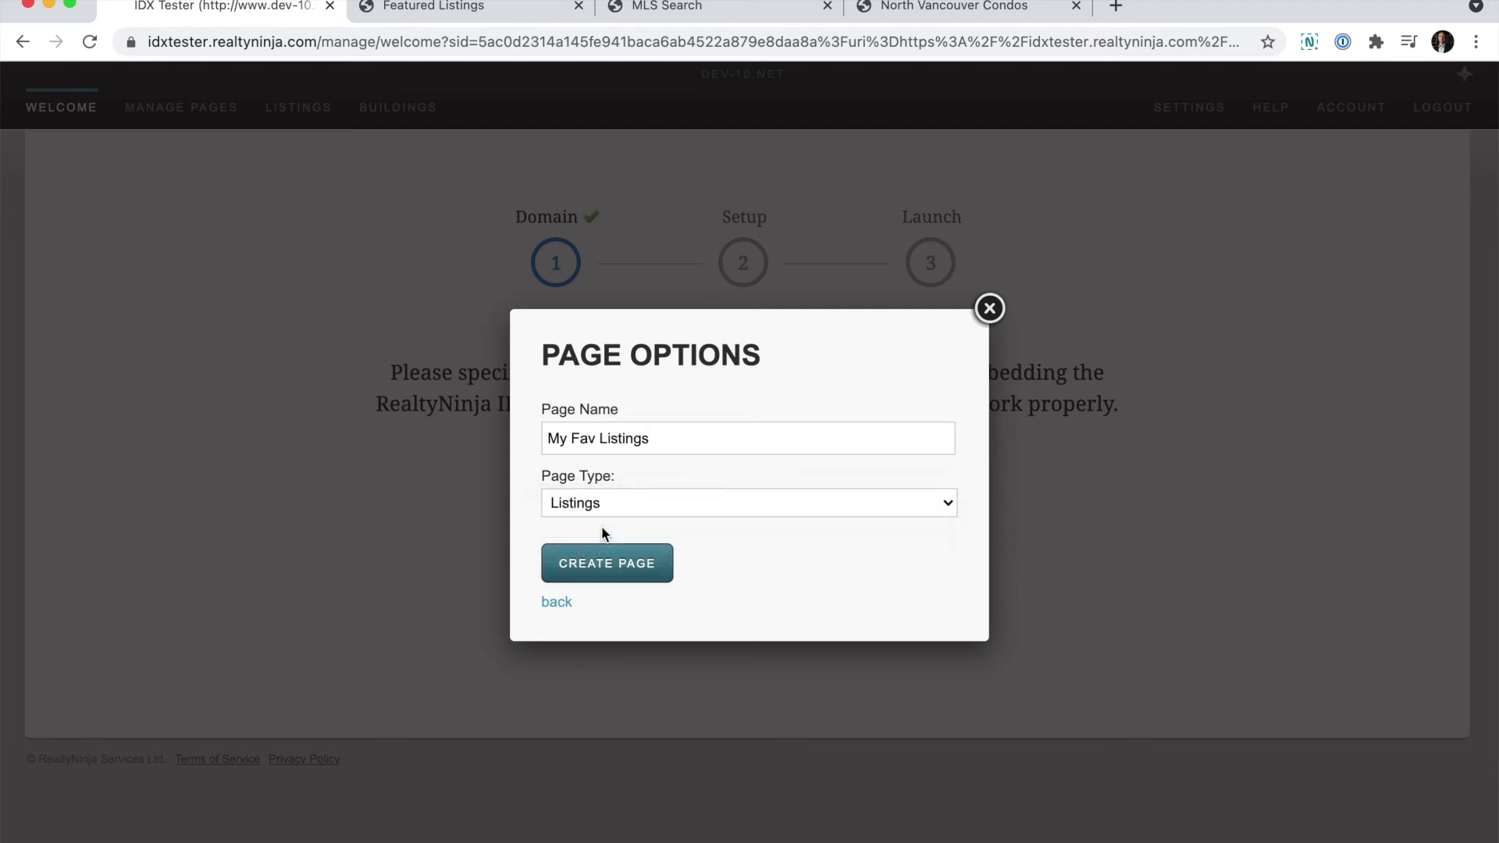
click(608, 561)
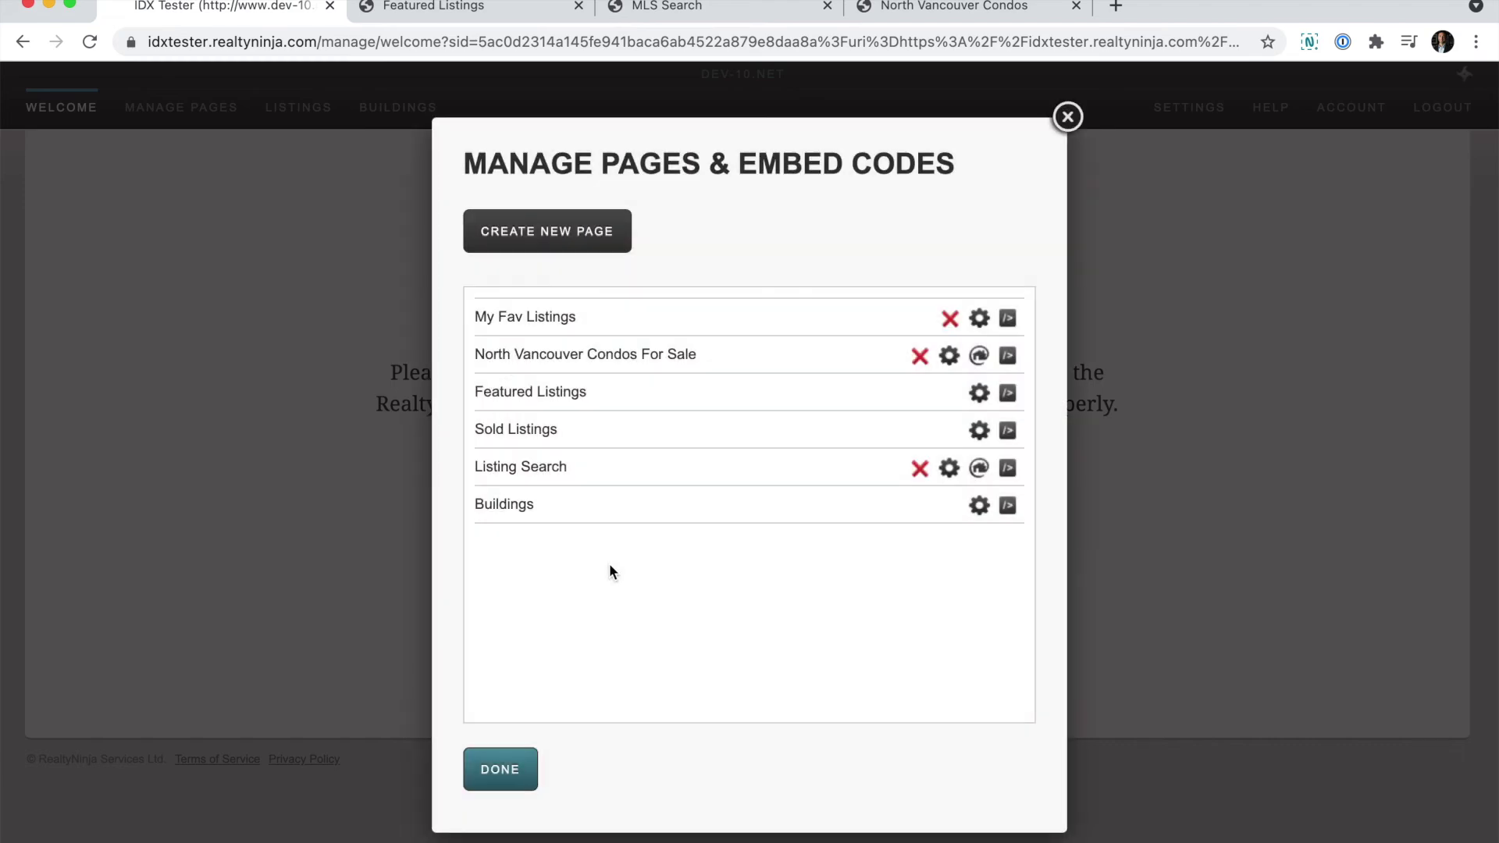
click(500, 770)
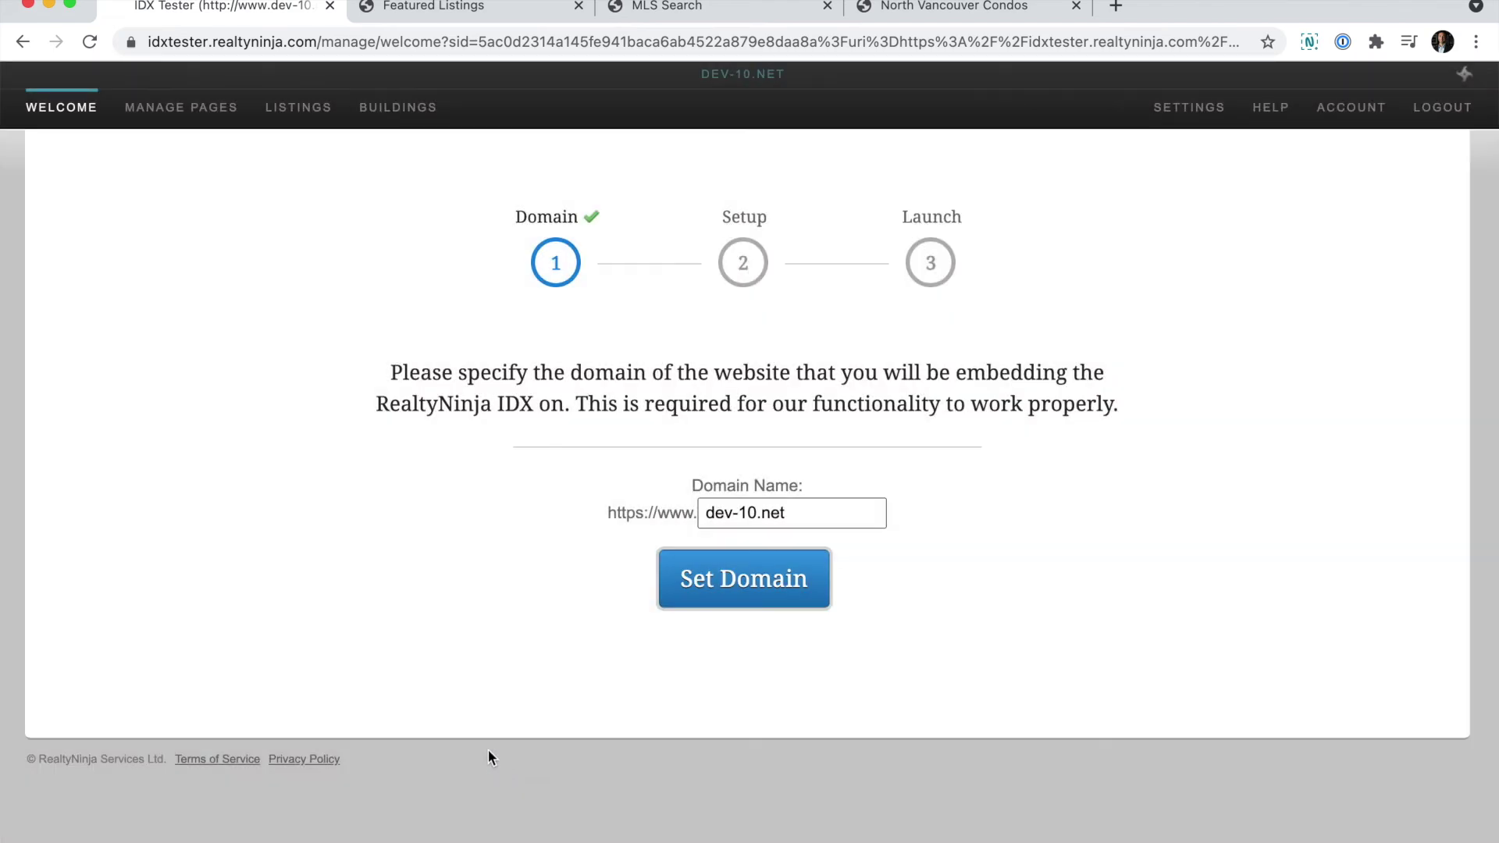
- Show the empty My Fav Listings collection, then view and close its embed code
click(302, 115)
click(1202, 240)
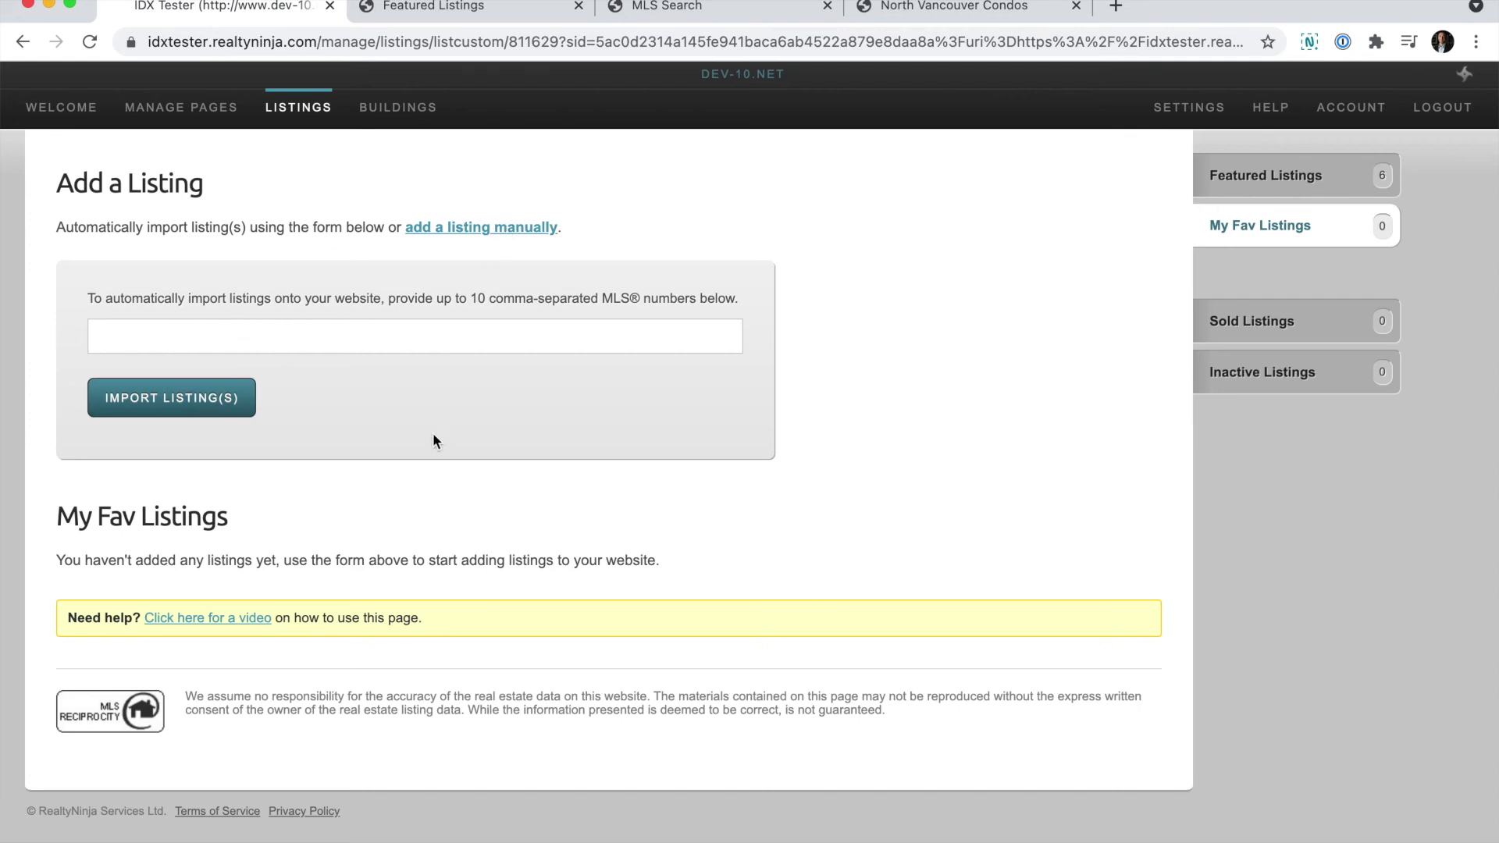
click(197, 121)
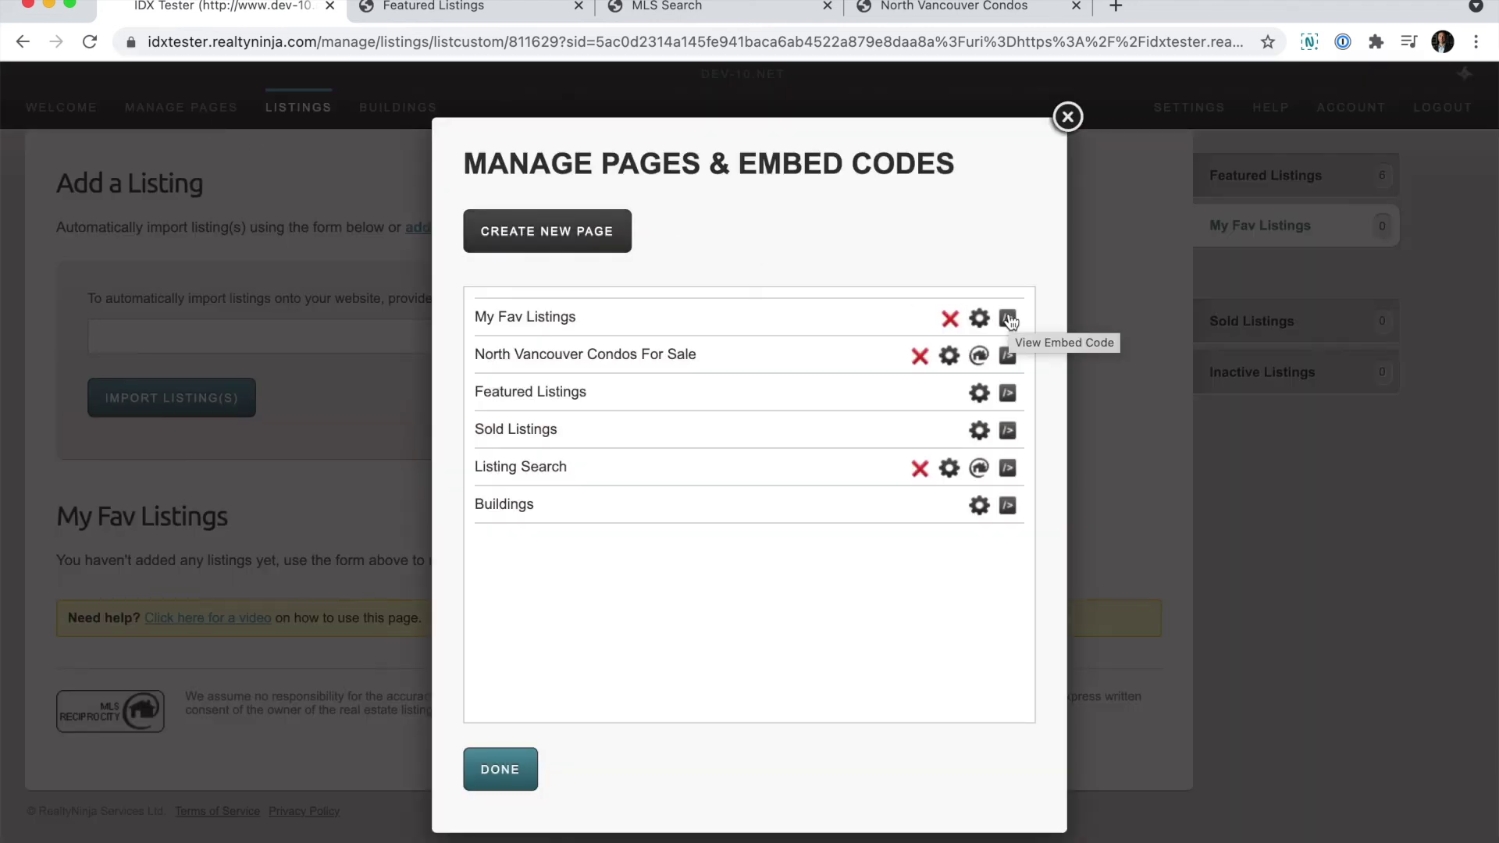
click(1007, 320)
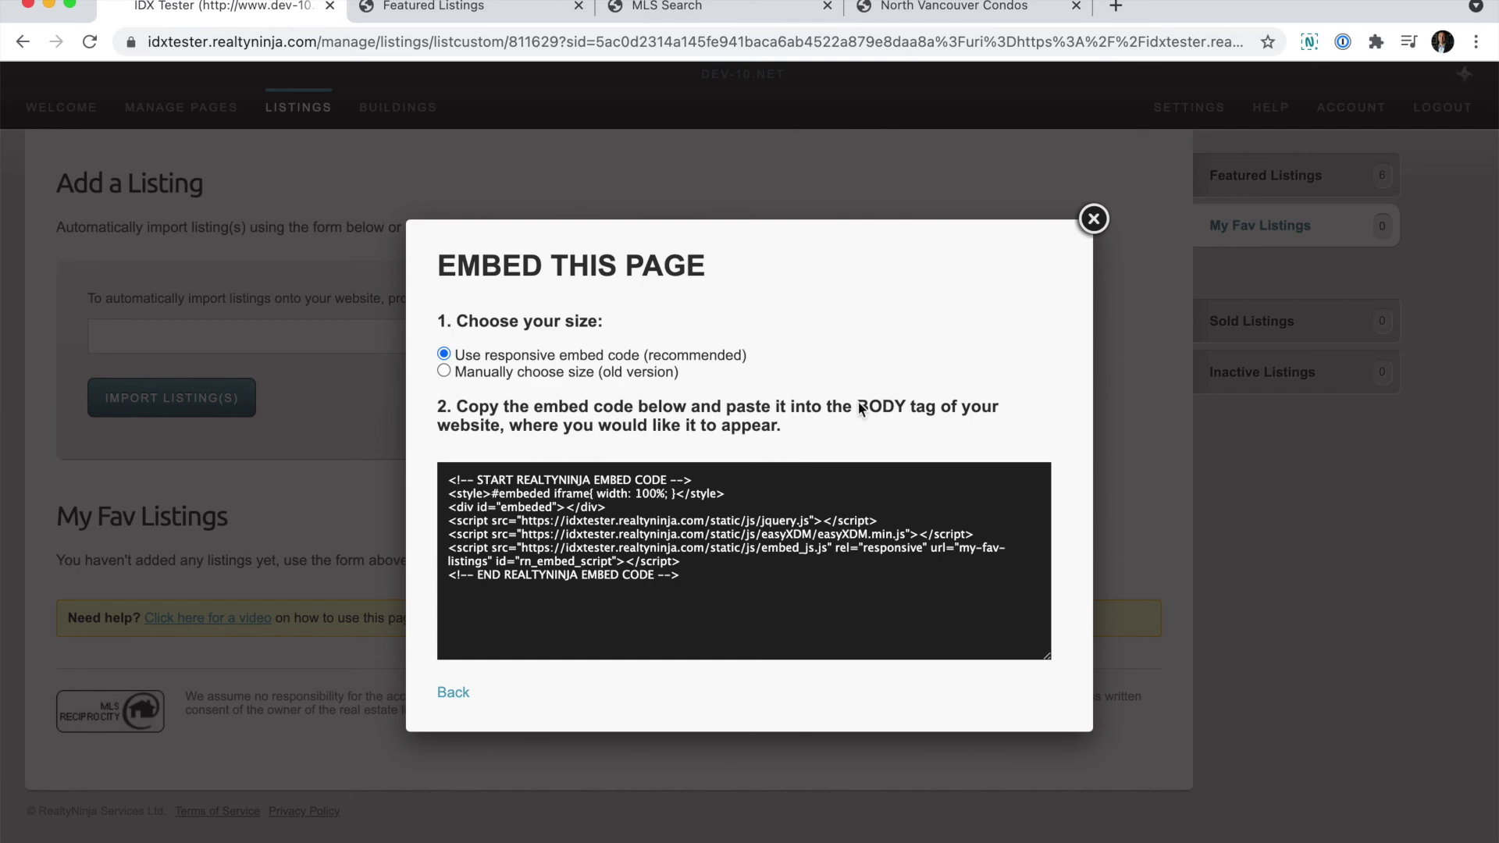
click(1093, 219)
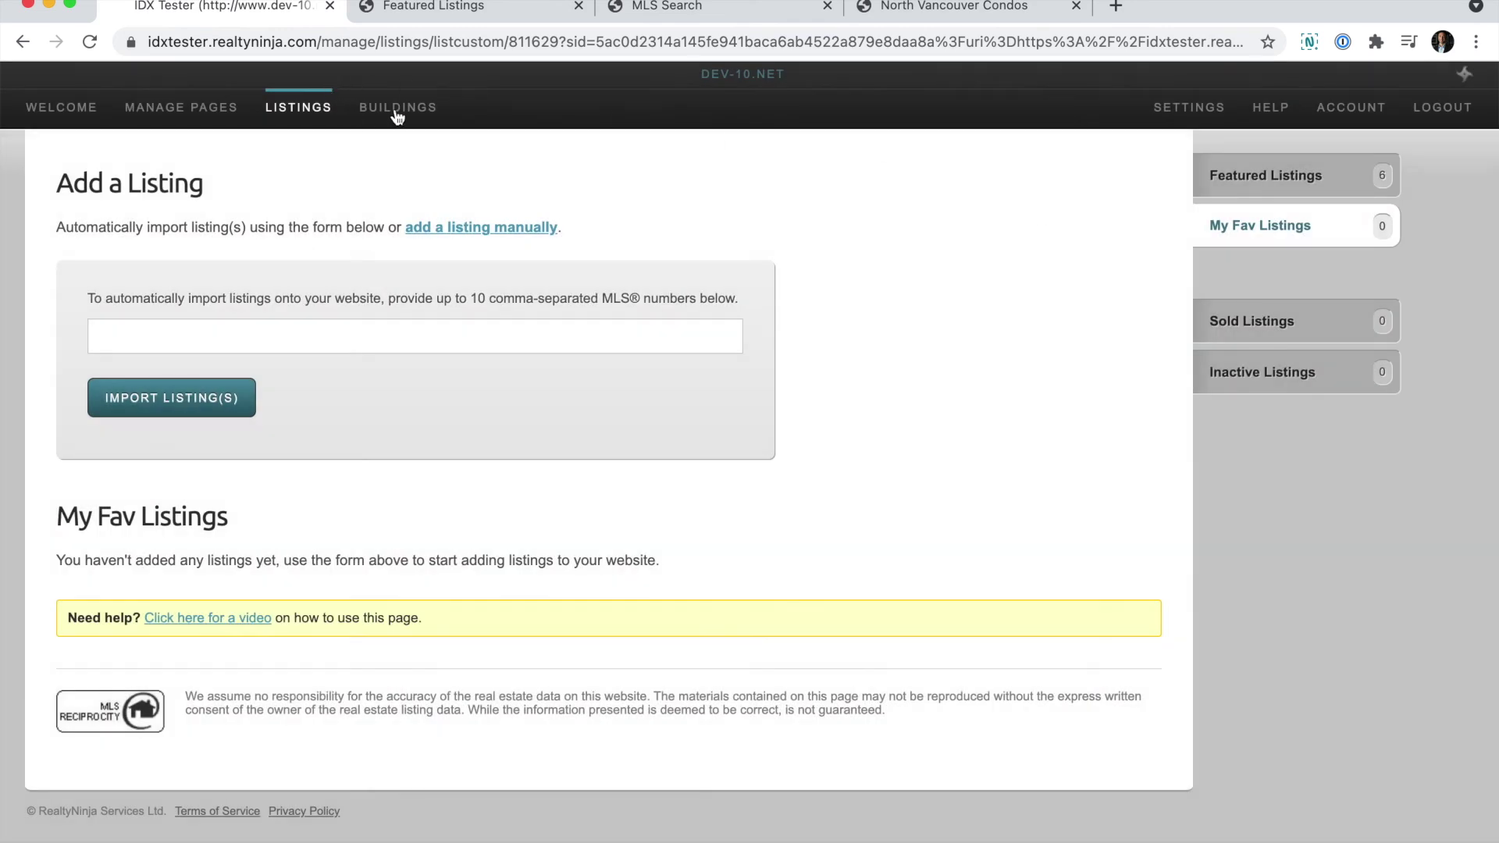
- Preview the Add a Building form, then return to the empty Buildings list
click(397, 109)
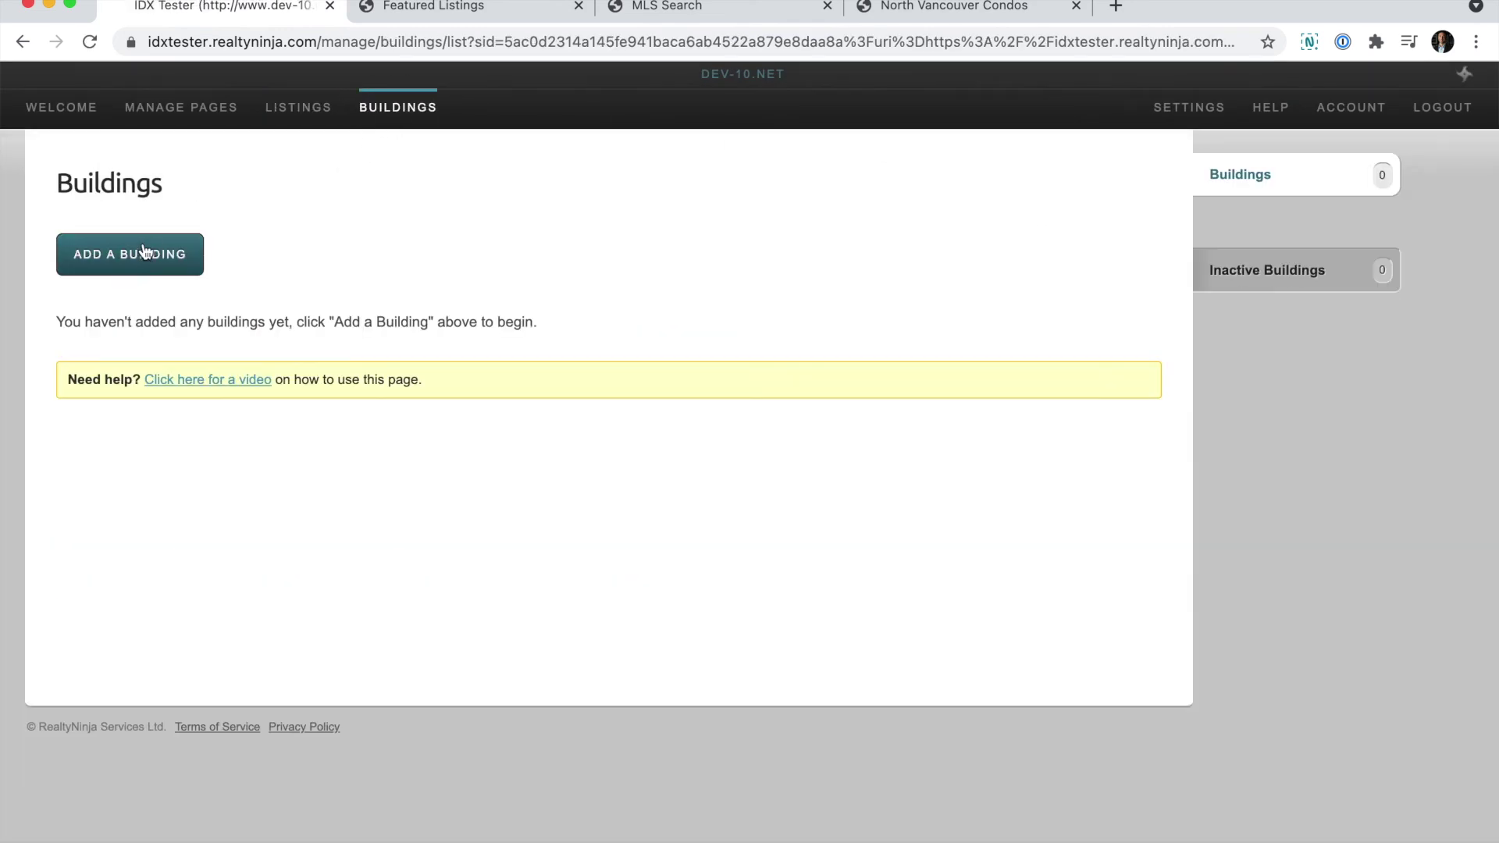
click(145, 248)
scroll(990, 345, down, 10)
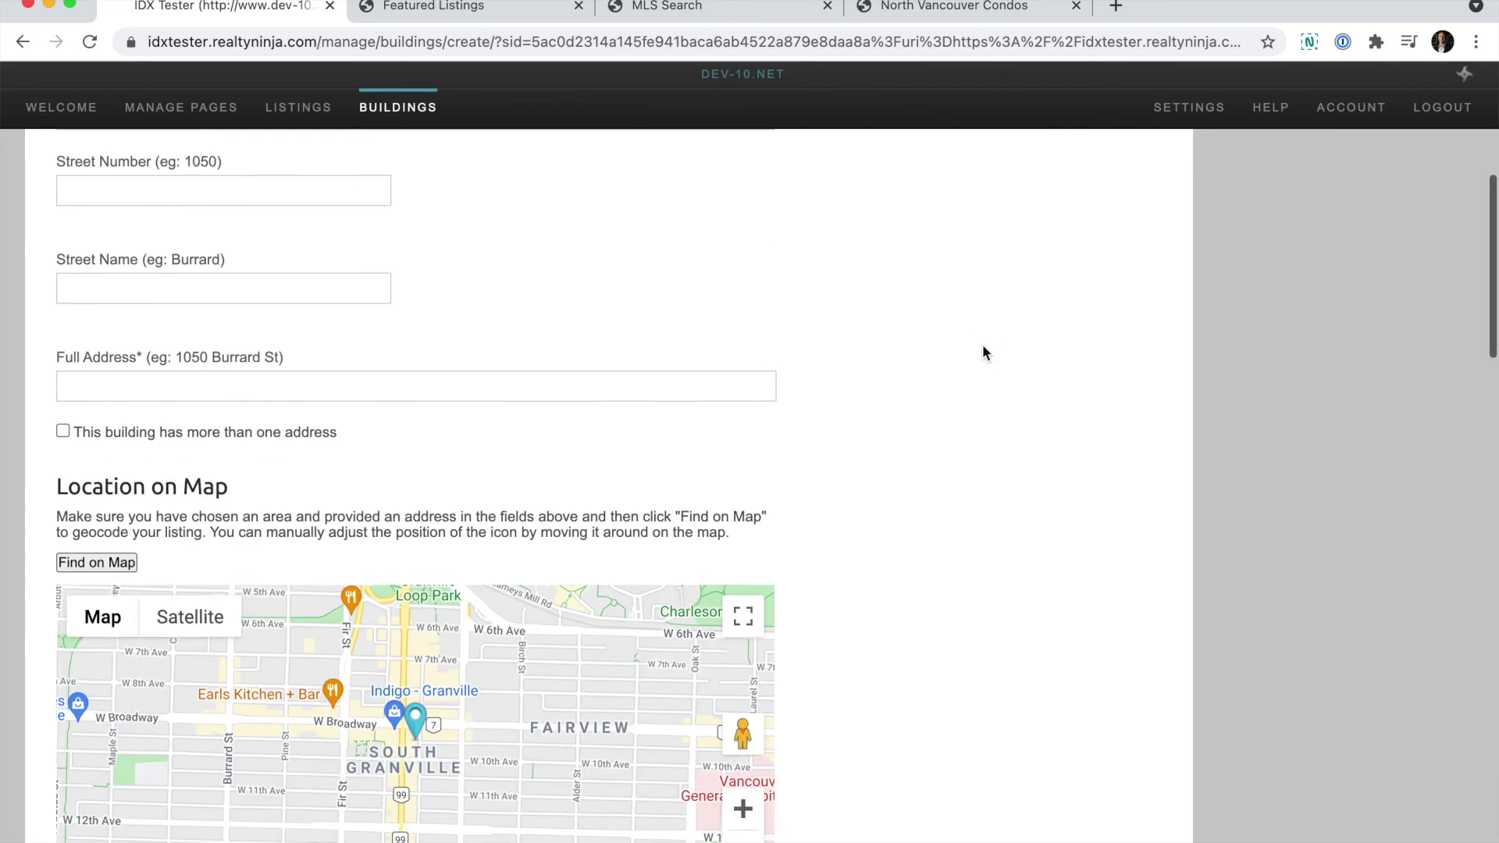
scroll(963, 358, up, 10)
click(396, 110)
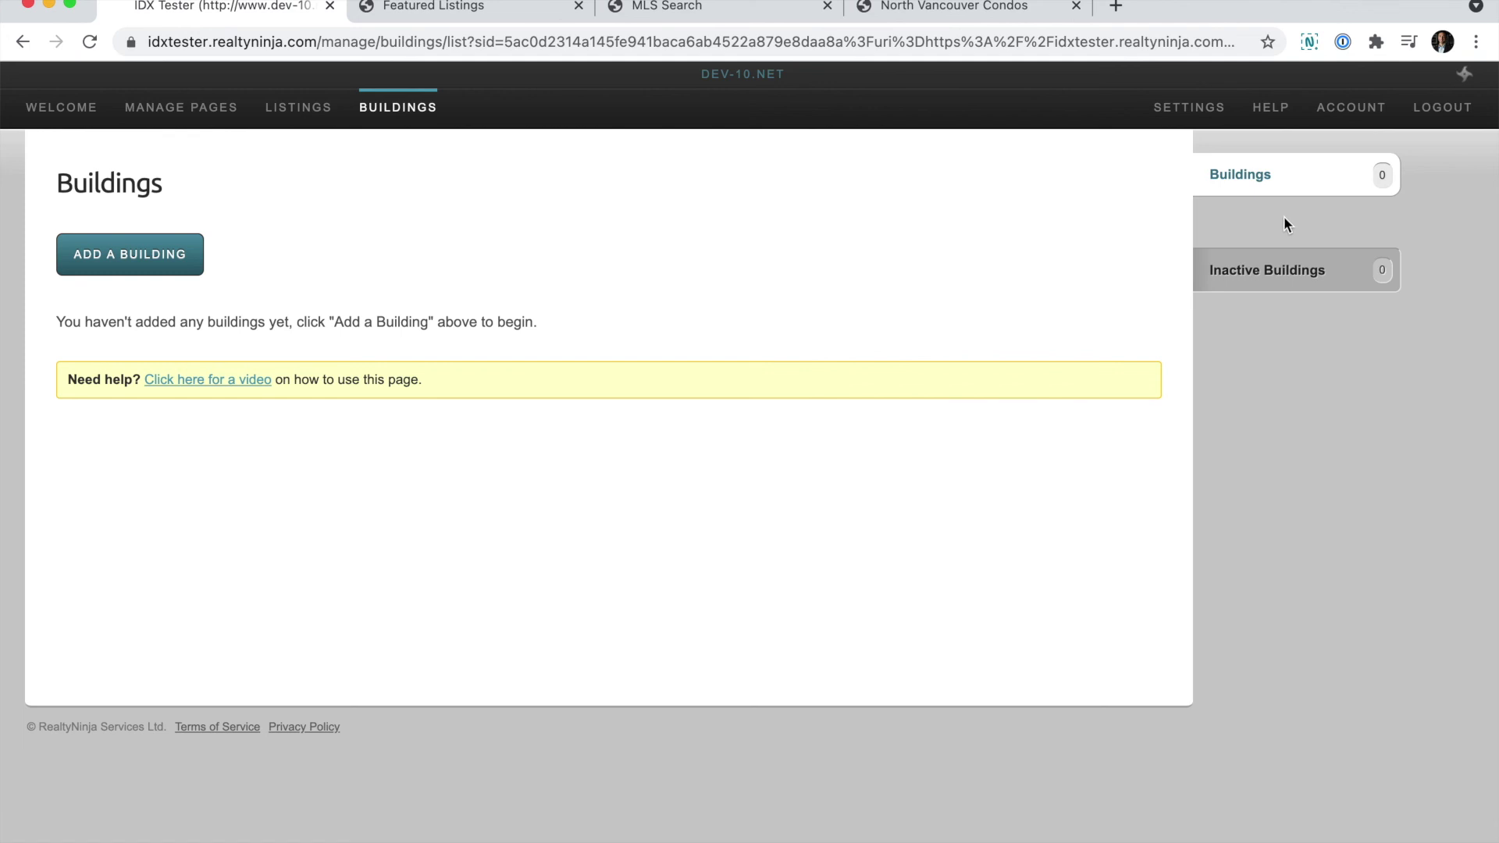
- Scroll through the General Settings page of the account settings
click(1175, 110)
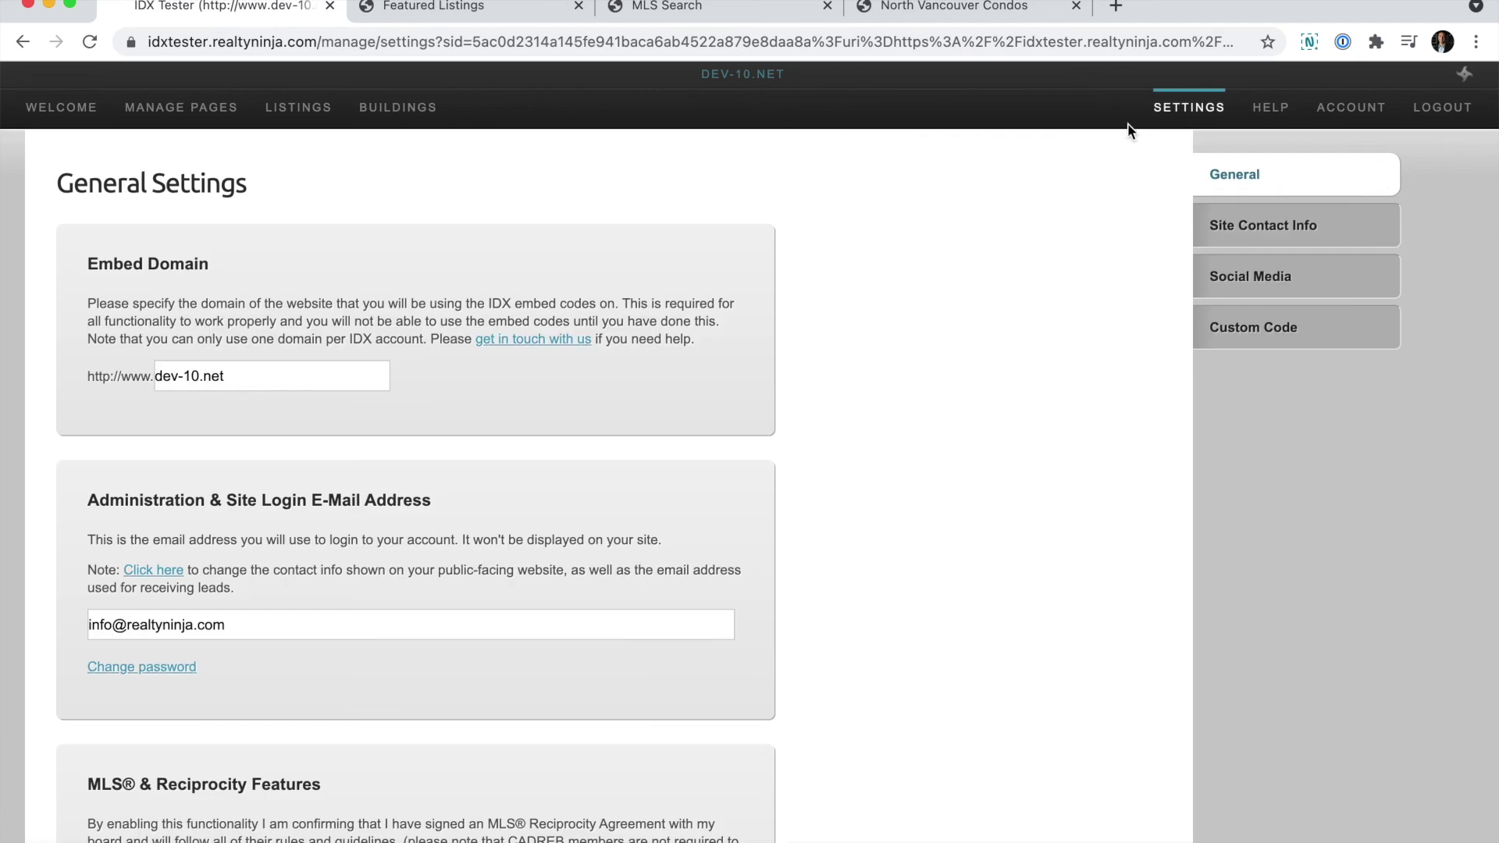
scroll(949, 311, down, 10)
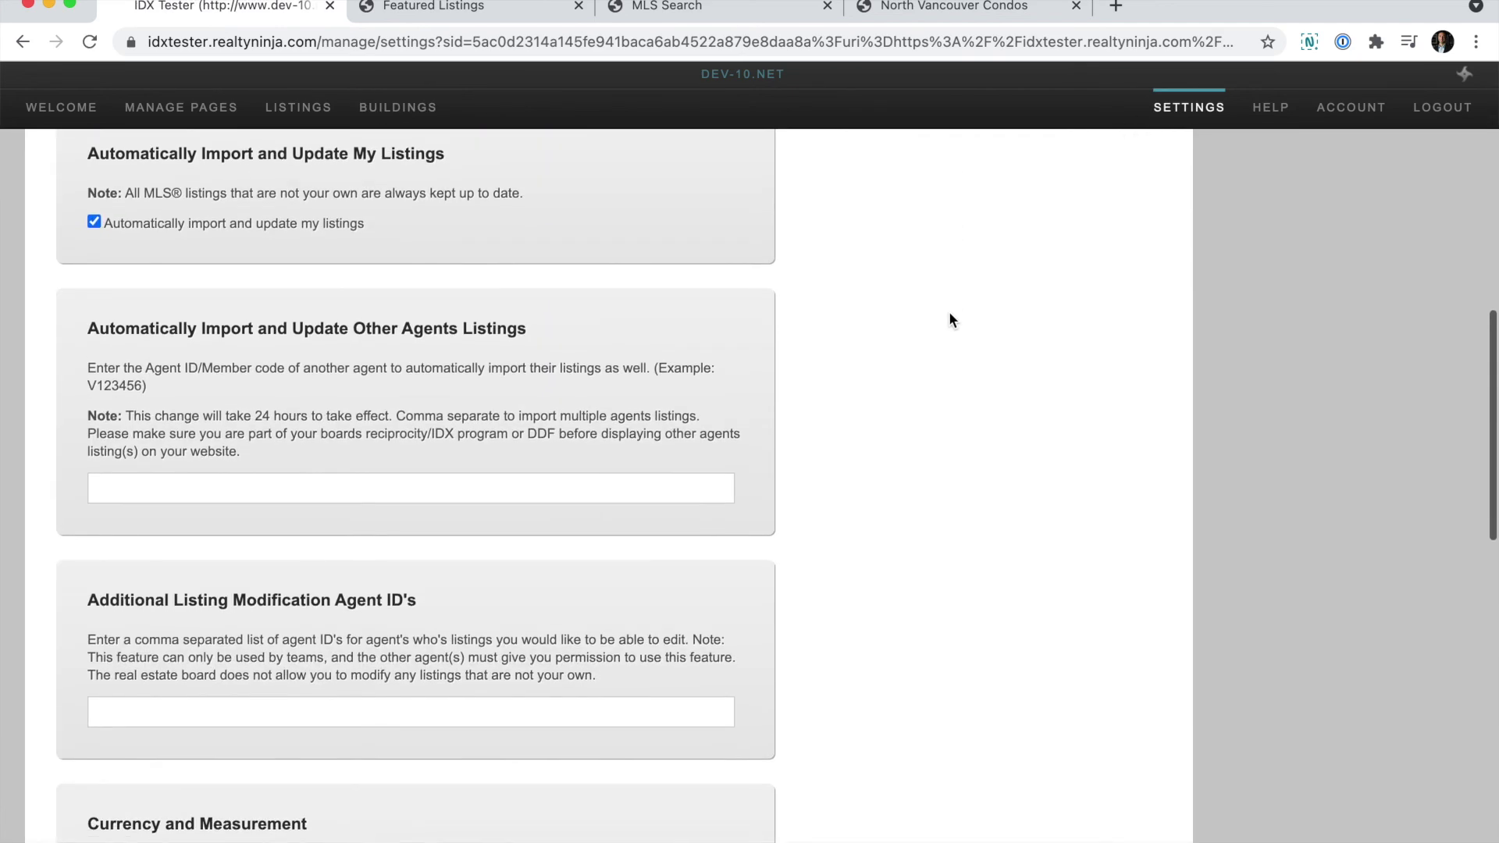
scroll(949, 310, down, 15)
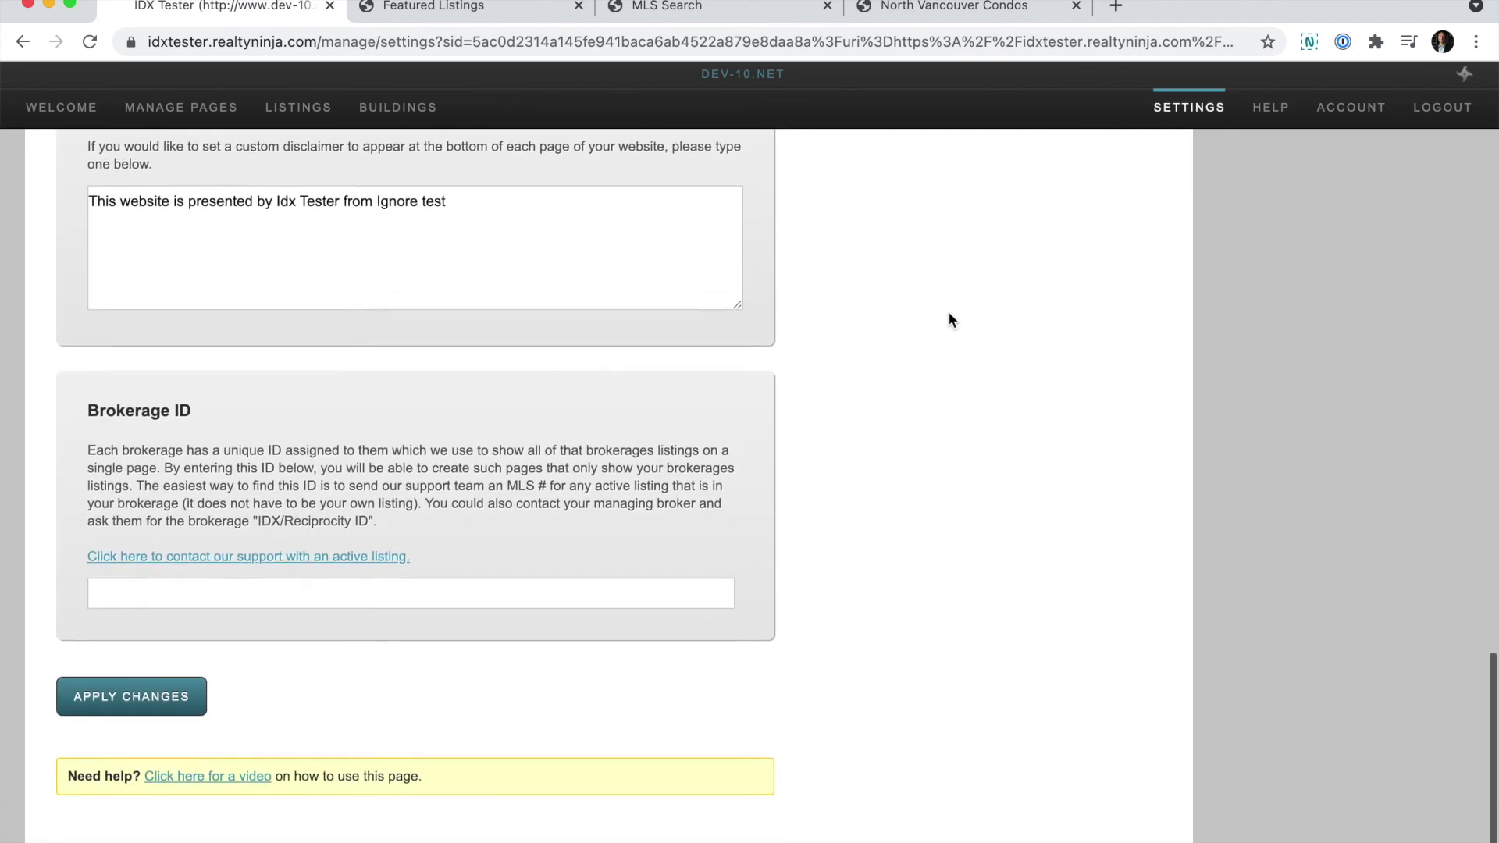
scroll(863, 468, up, 5)
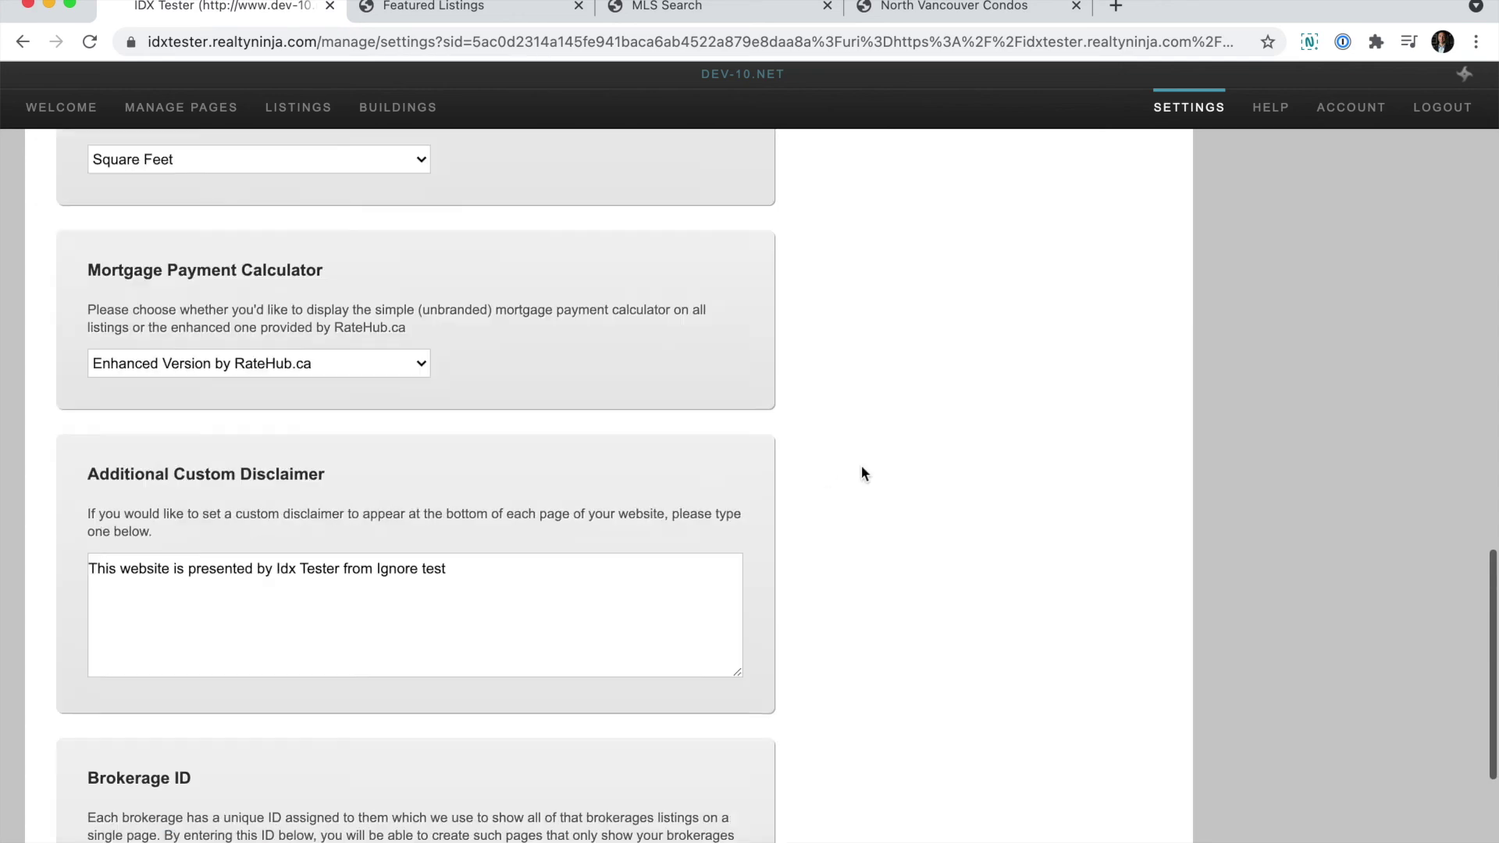
scroll(860, 465, up, 15)
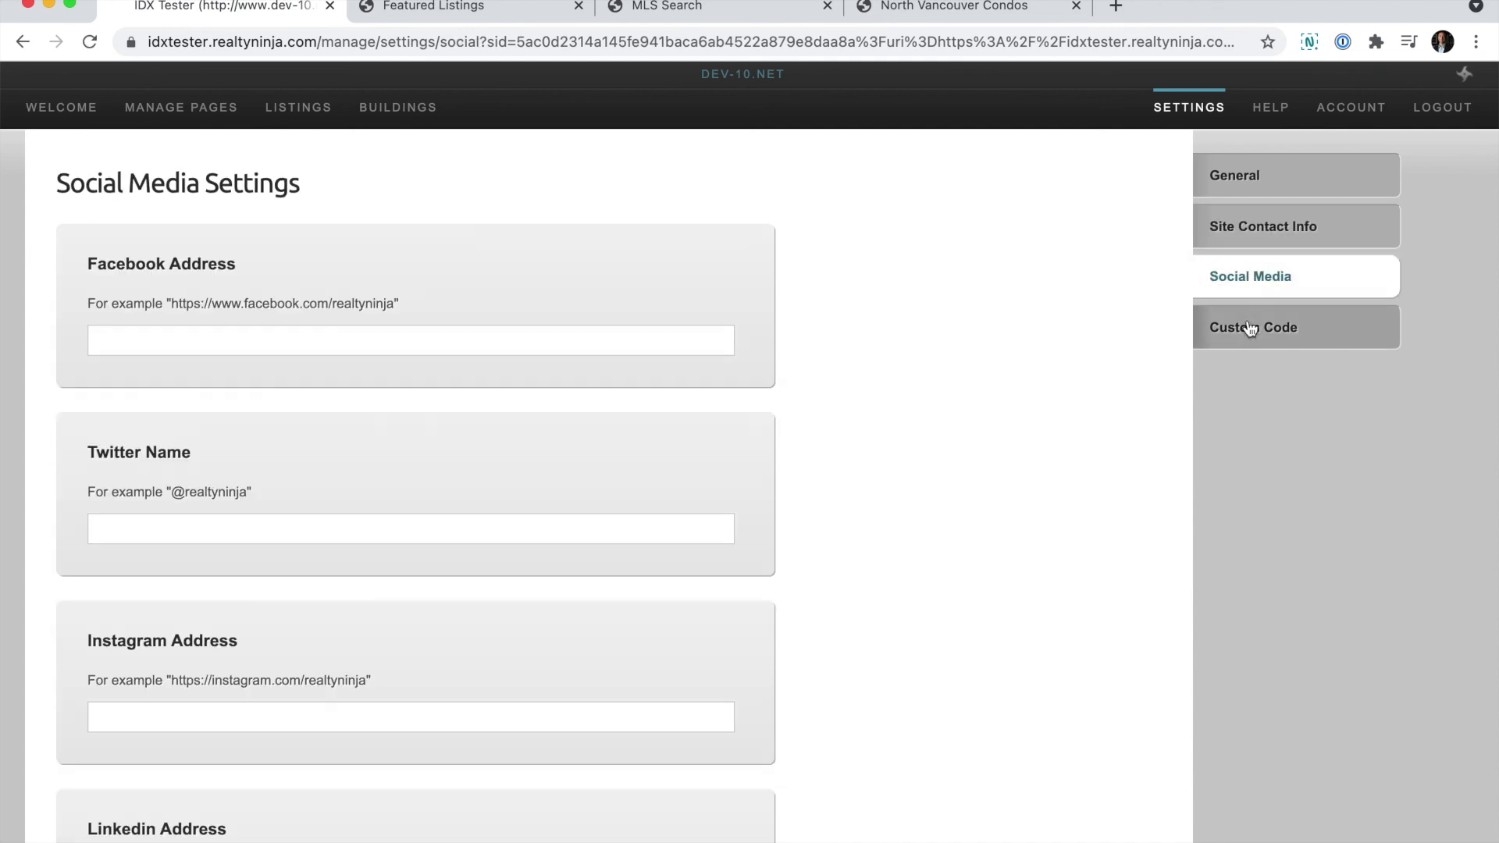
- Review the Custom Code Settings page with its empty custom CSS and code boxes
click(1243, 328)
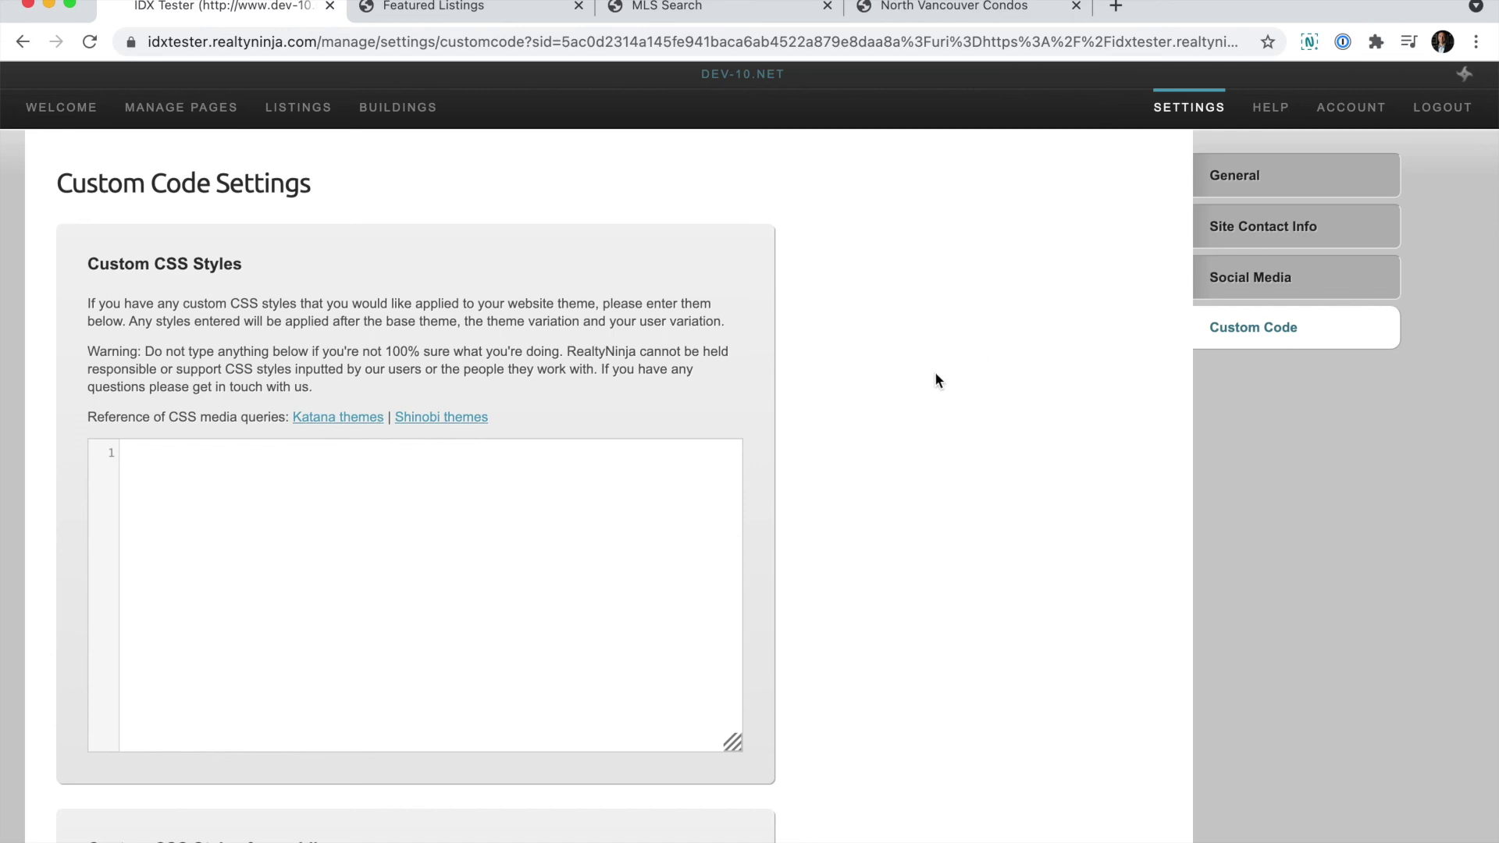
scroll(925, 378, down, 15)
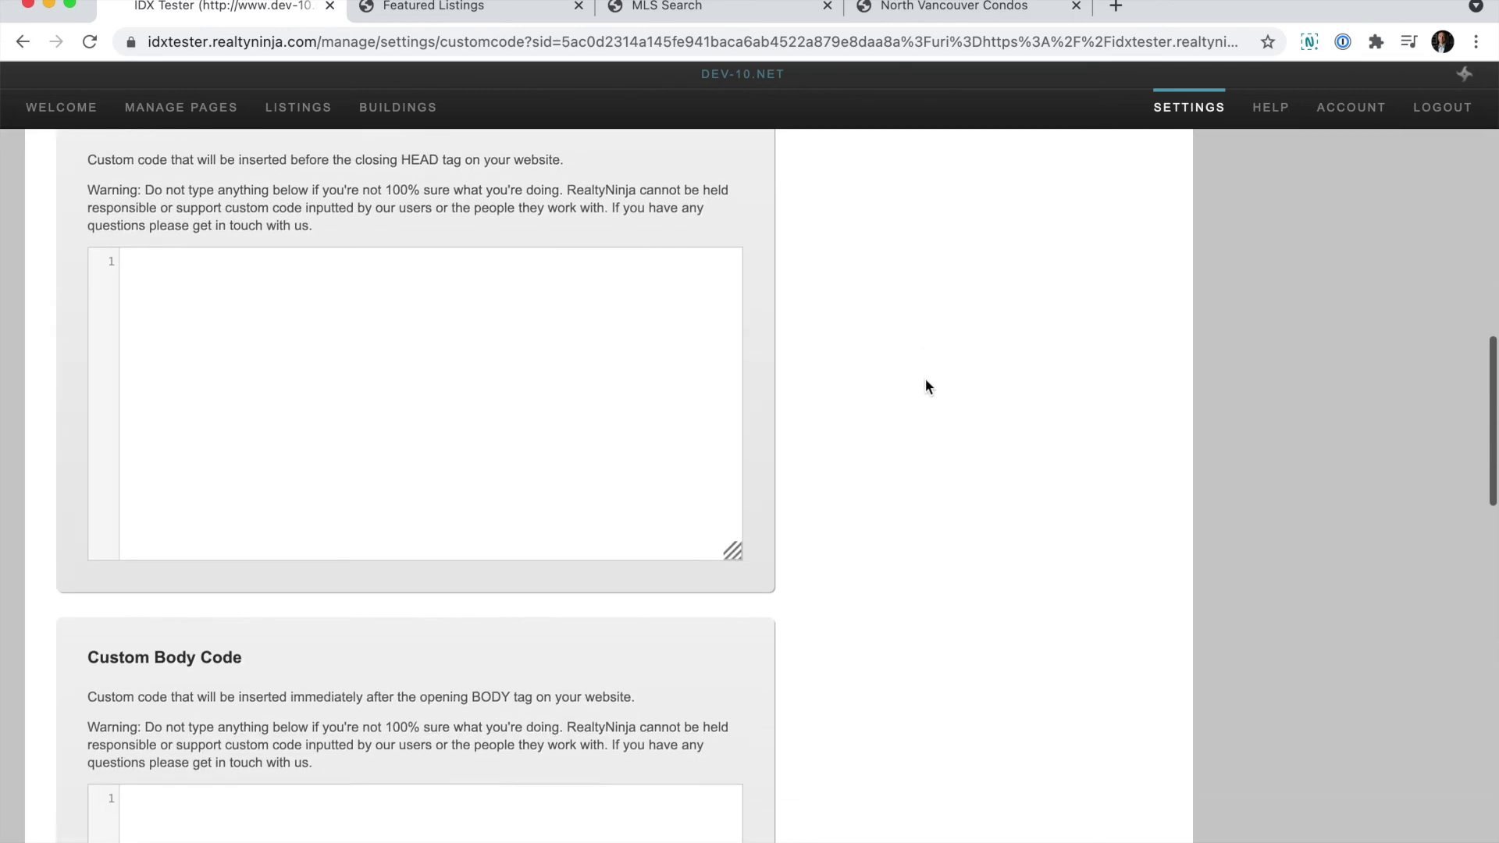
scroll(925, 378, down, 15)
scroll(925, 381, up, 20)
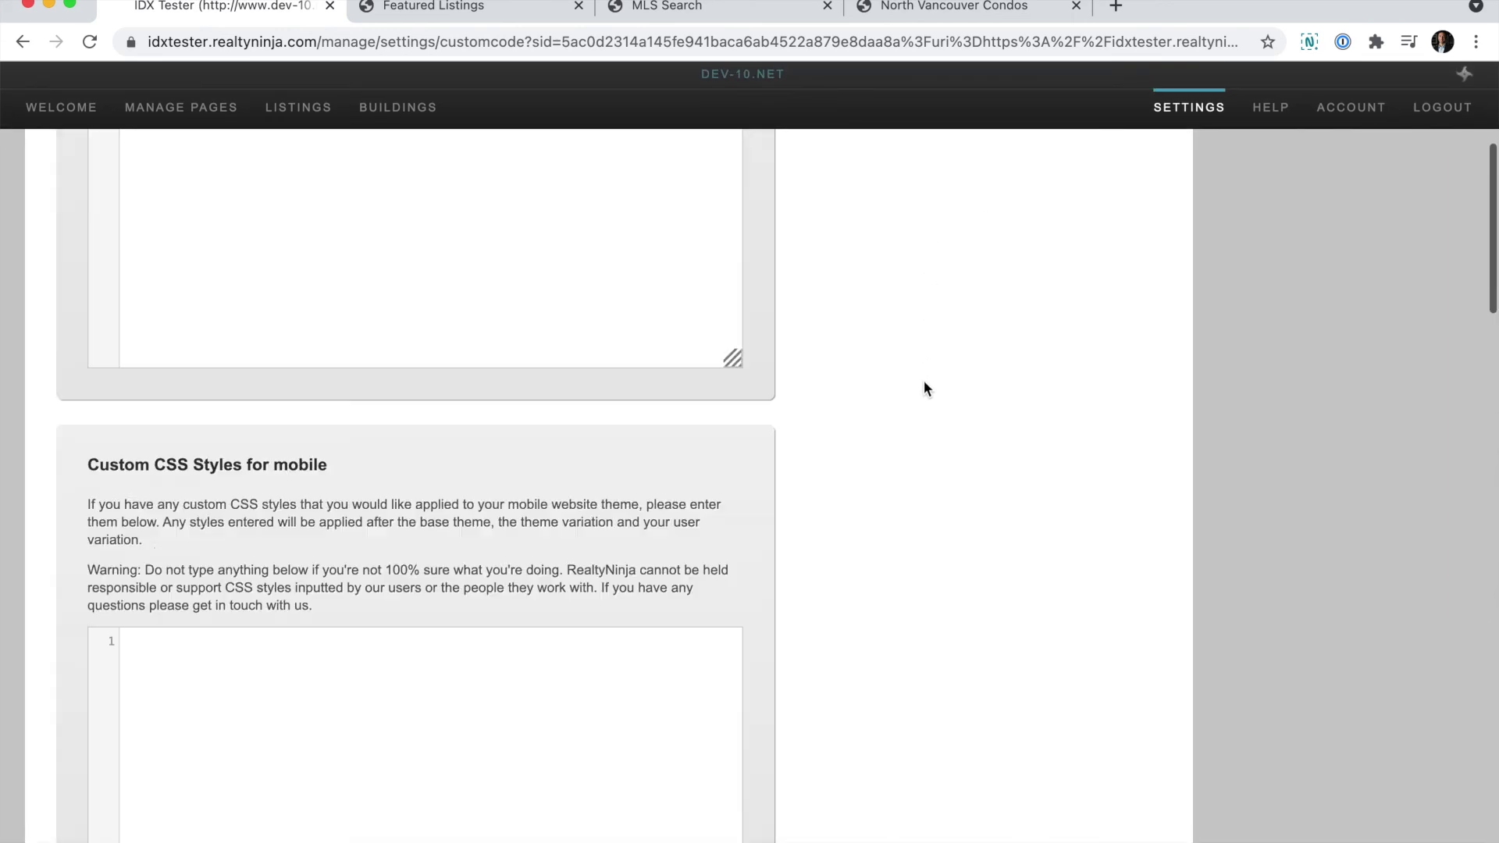
scroll(924, 381, up, 5)
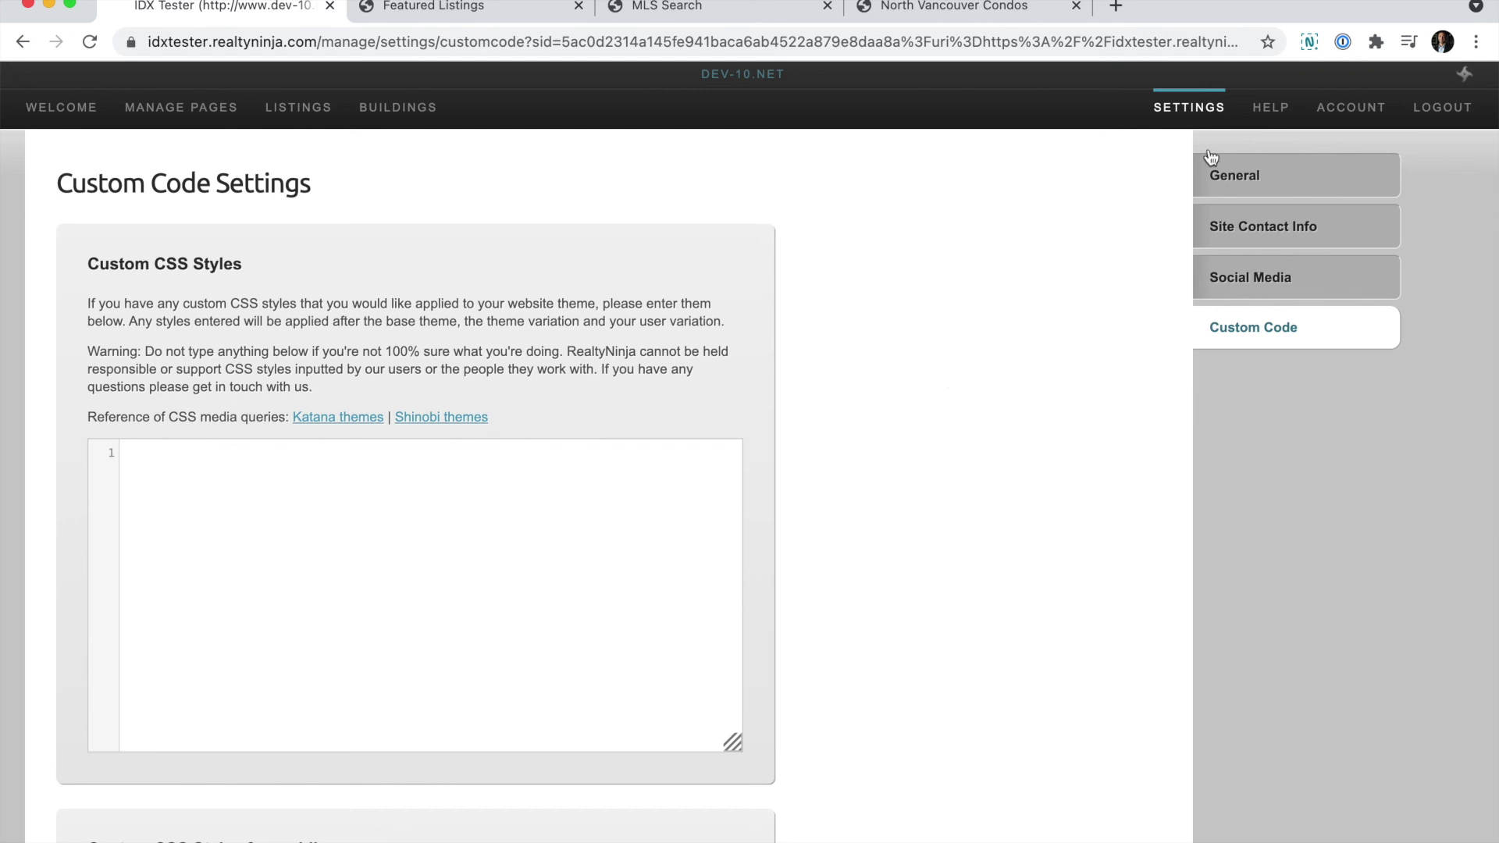
- Go to the Help page with the getting started guide, help docs and support contacts
click(1269, 113)
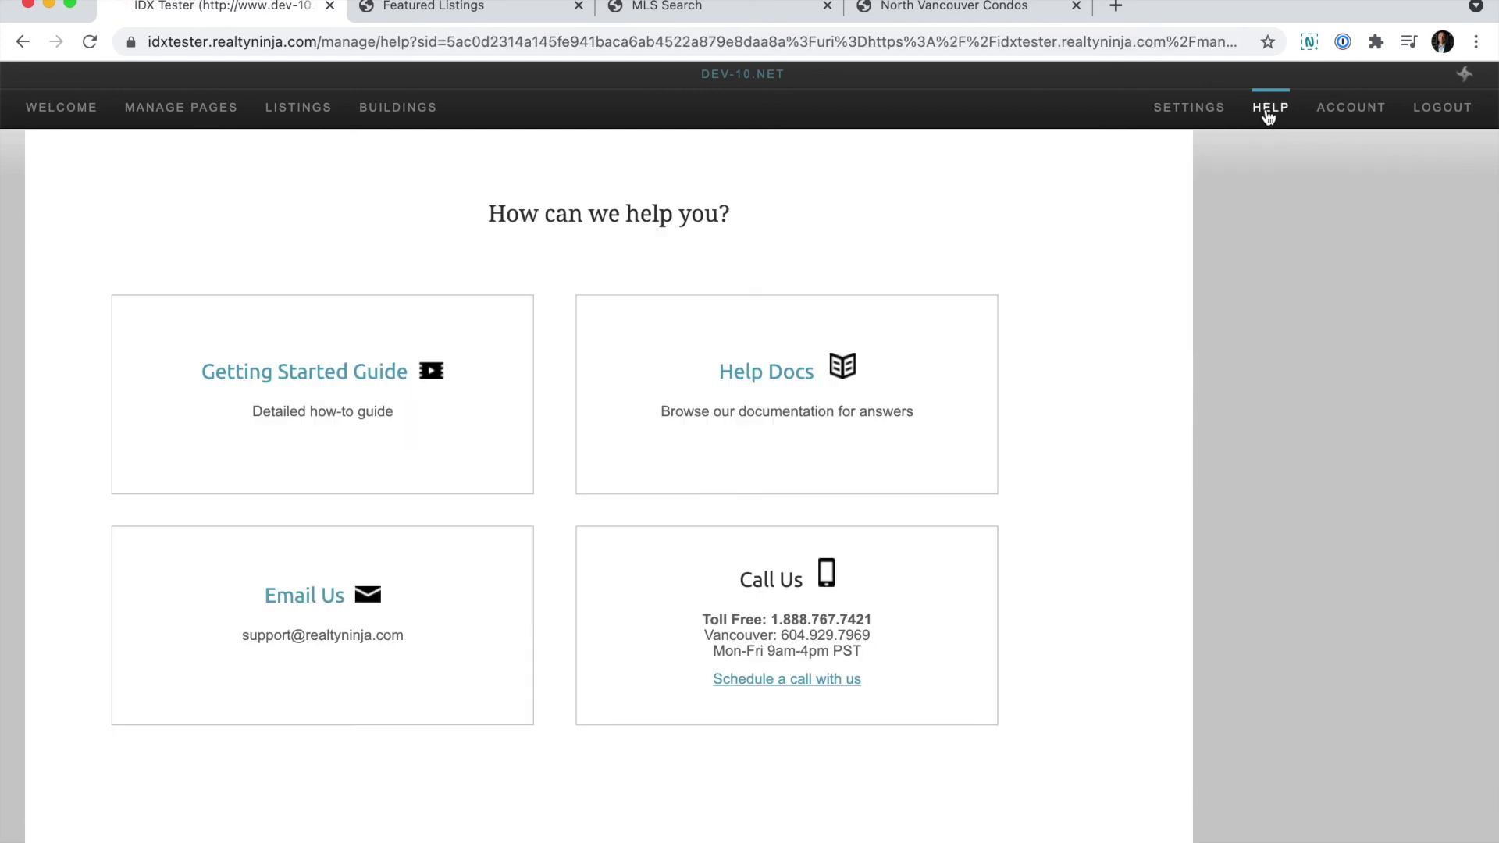